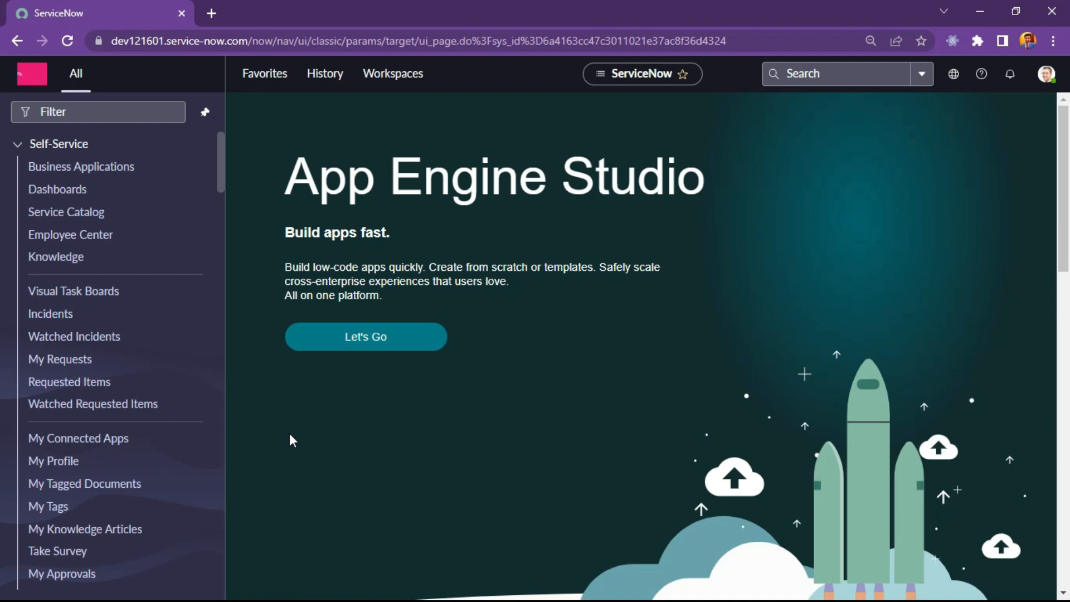
- Find the Workflow Editor by filtering the application navigator for "workflow ed" and open it from the Workflow module
scroll(136, 442, "down", 10)
scroll(134, 470, "up", 10)
scroll(131, 470, "down", 15)
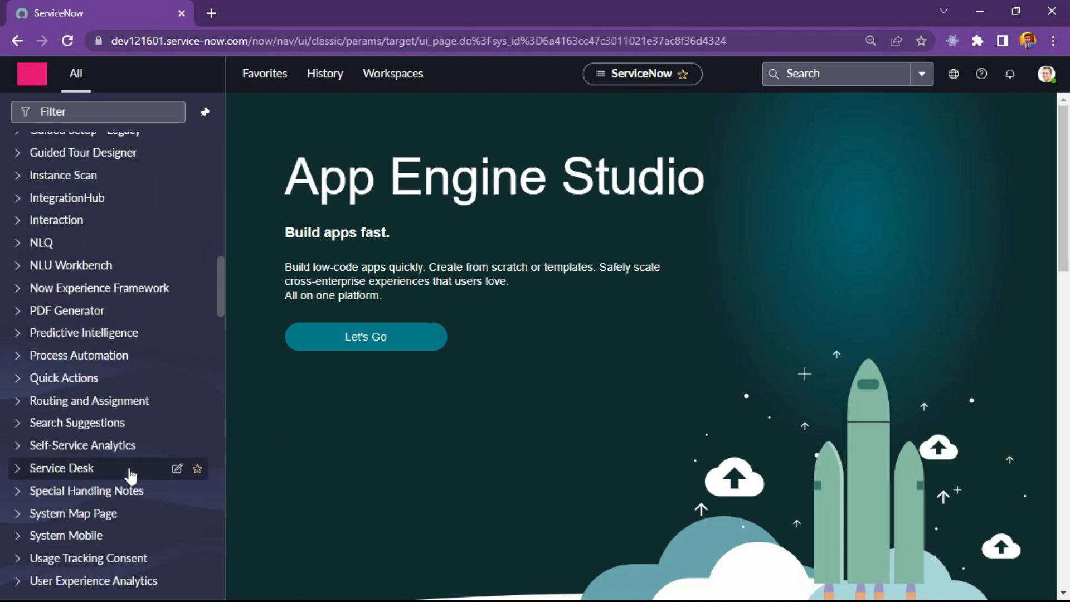
scroll(131, 474, "up", 10)
scroll(131, 476, "up", 5)
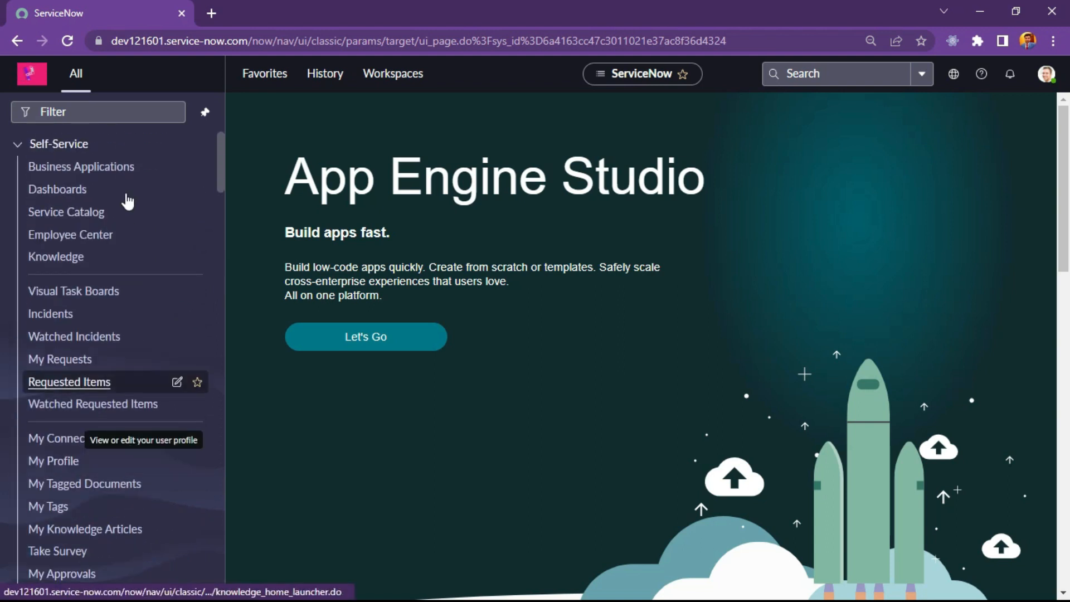
left_click(109, 115)
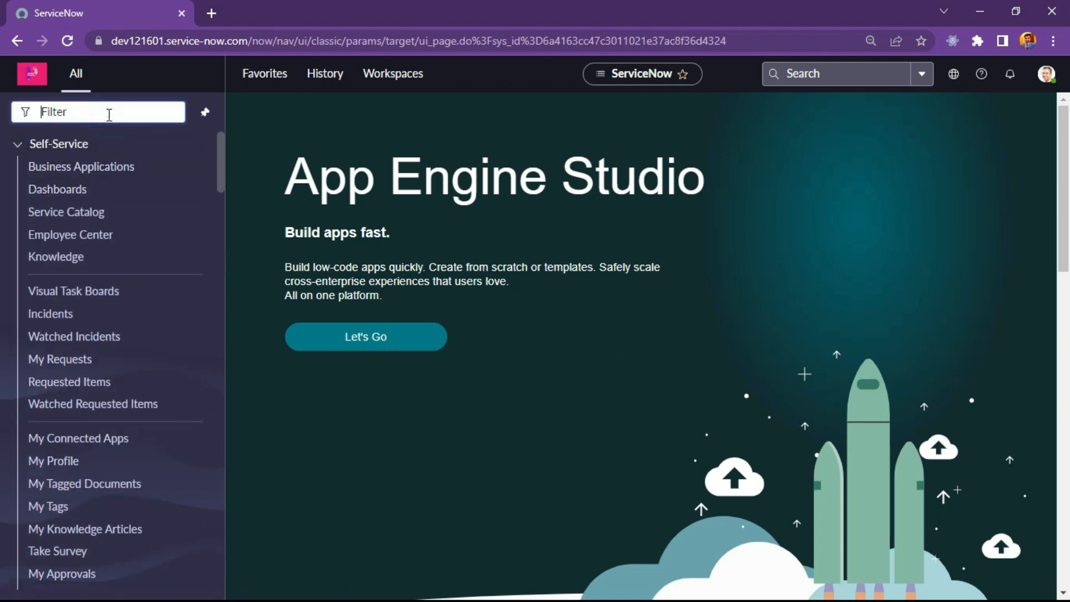
type("workflow")
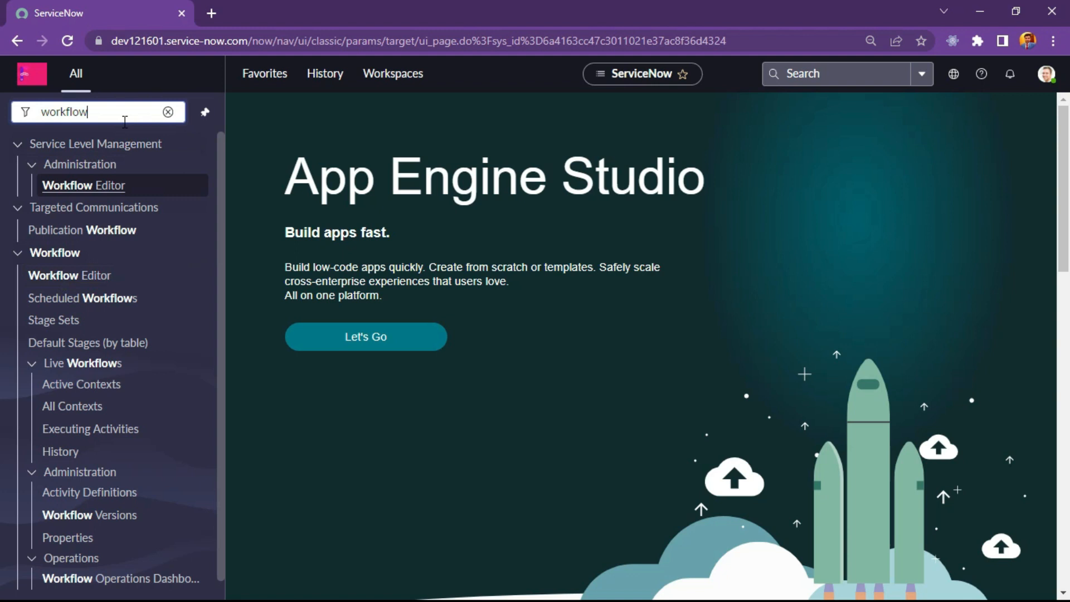
type("d")
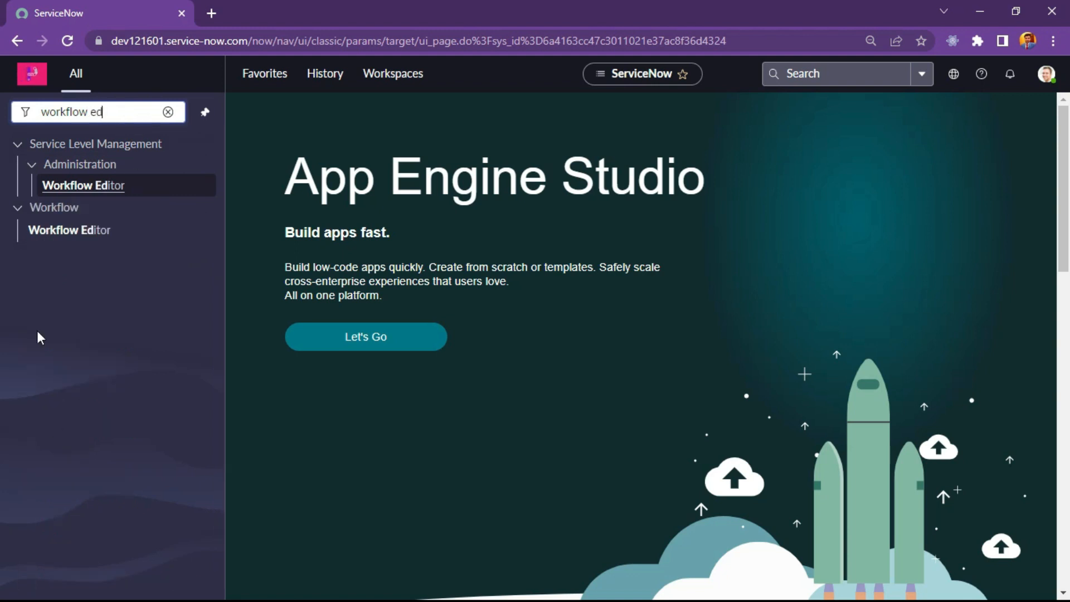
left_click(85, 231)
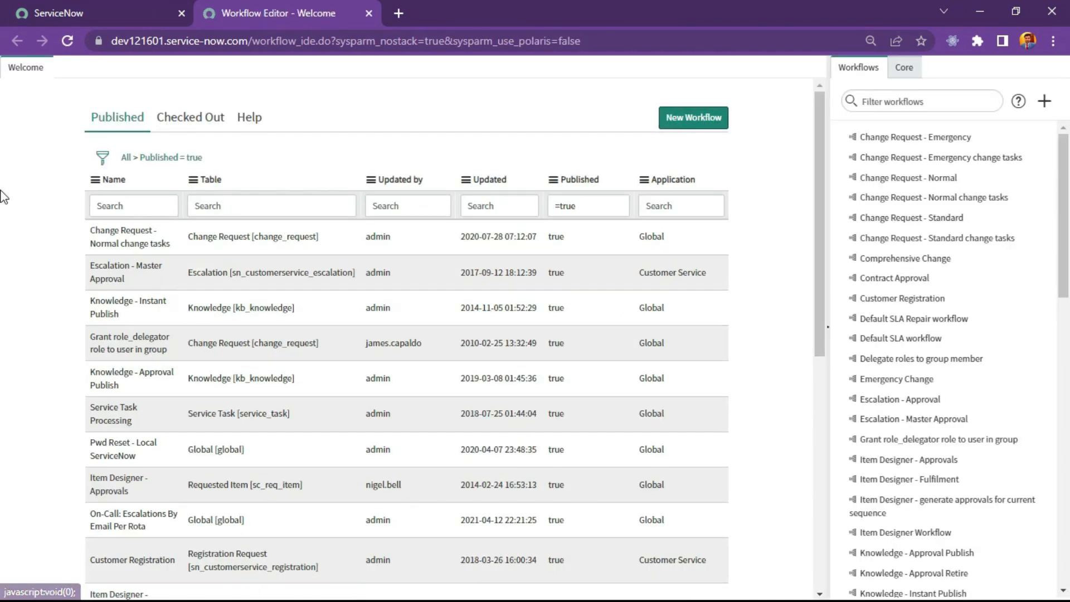
- Review the Published, Checked Out and Help sections of the welcome page, including the full list of published workflows
scroll(3, 340, "down", 2)
scroll(4, 344, "up", 2)
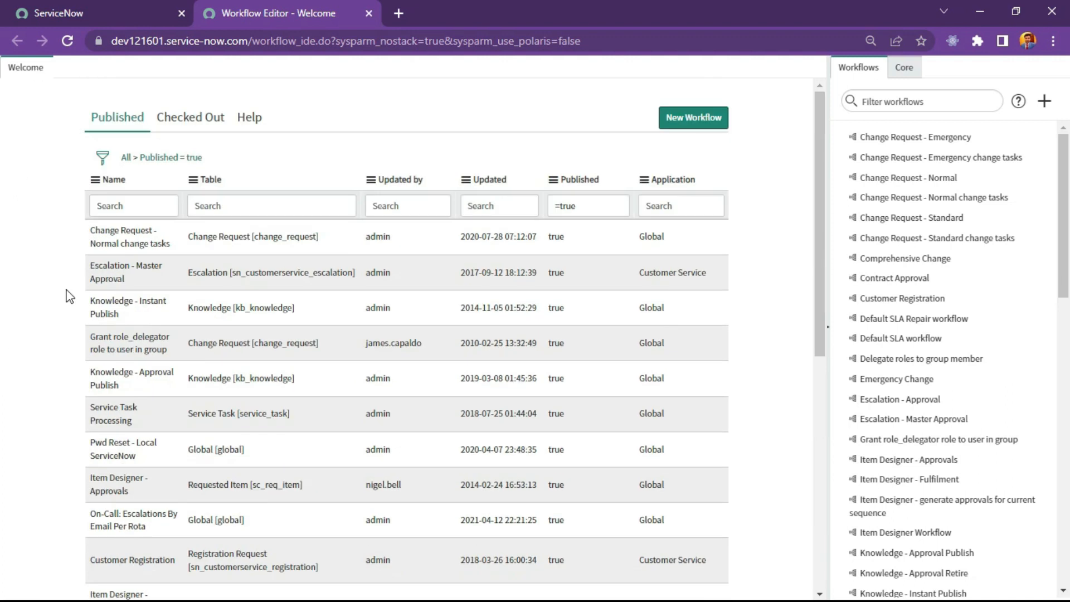
scroll(45, 441, "down", 6)
scroll(47, 437, "up", 6)
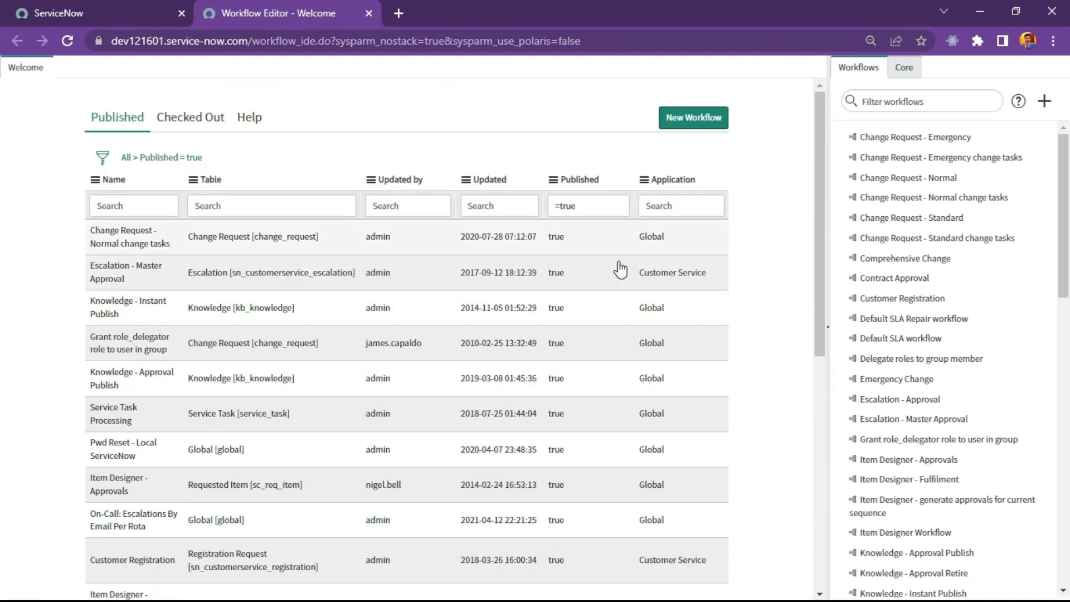
scroll(758, 277, "down", 8)
scroll(758, 277, "up", 8)
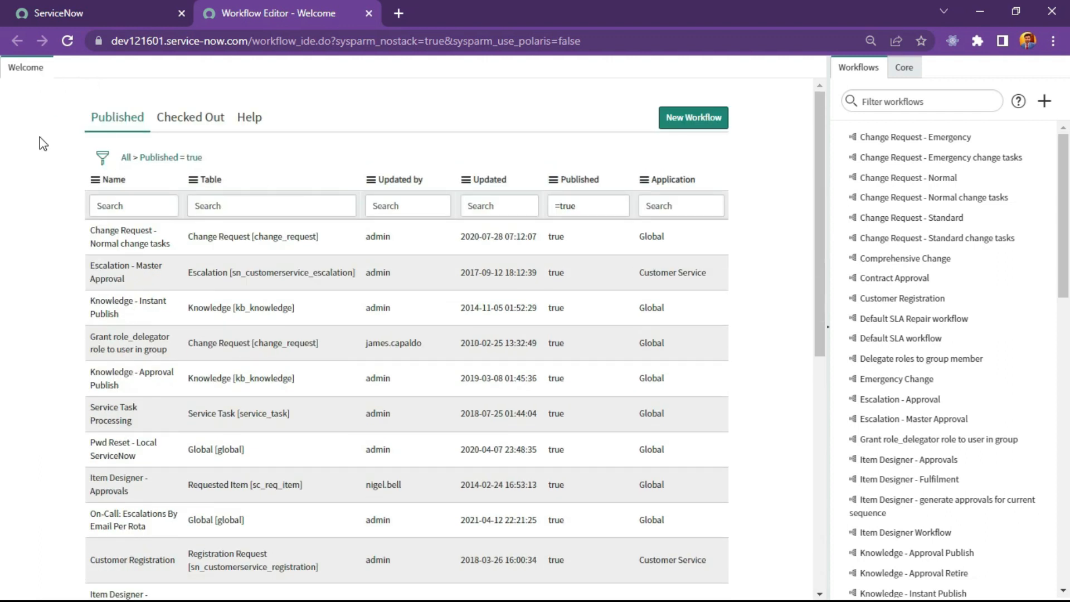
left_click(171, 118)
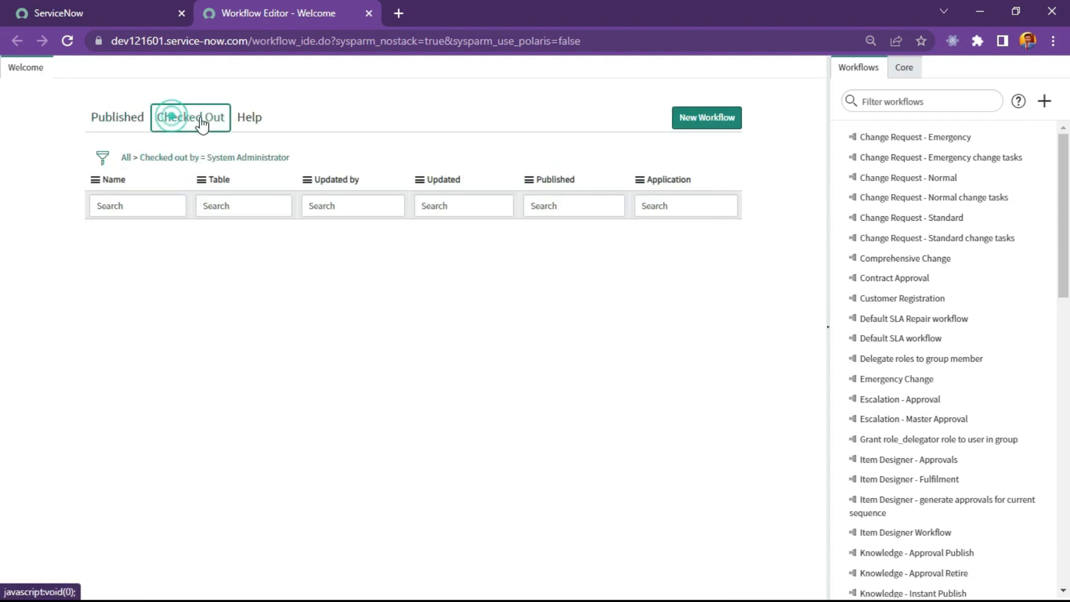
left_click(239, 118)
left_click(137, 117)
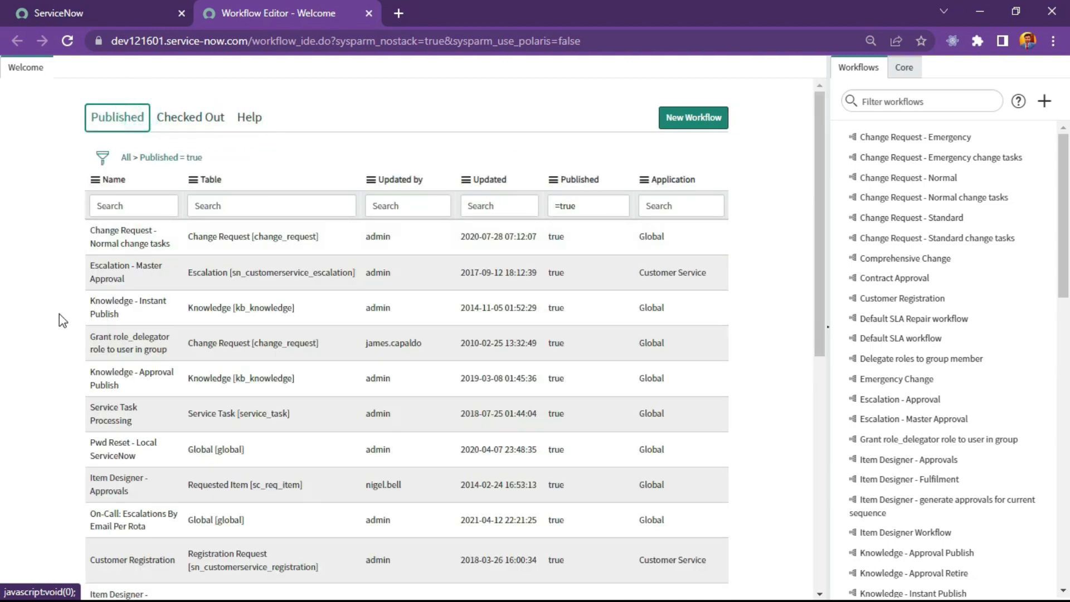
scroll(386, 437, "down", 6)
scroll(392, 444, "up", 6)
left_click(188, 118)
left_click(115, 118)
scroll(818, 475, "down", 2)
scroll(745, 499, "up", 2)
- Open the Change Request - Normal workflow and look over its available workflow actions
left_click(930, 178)
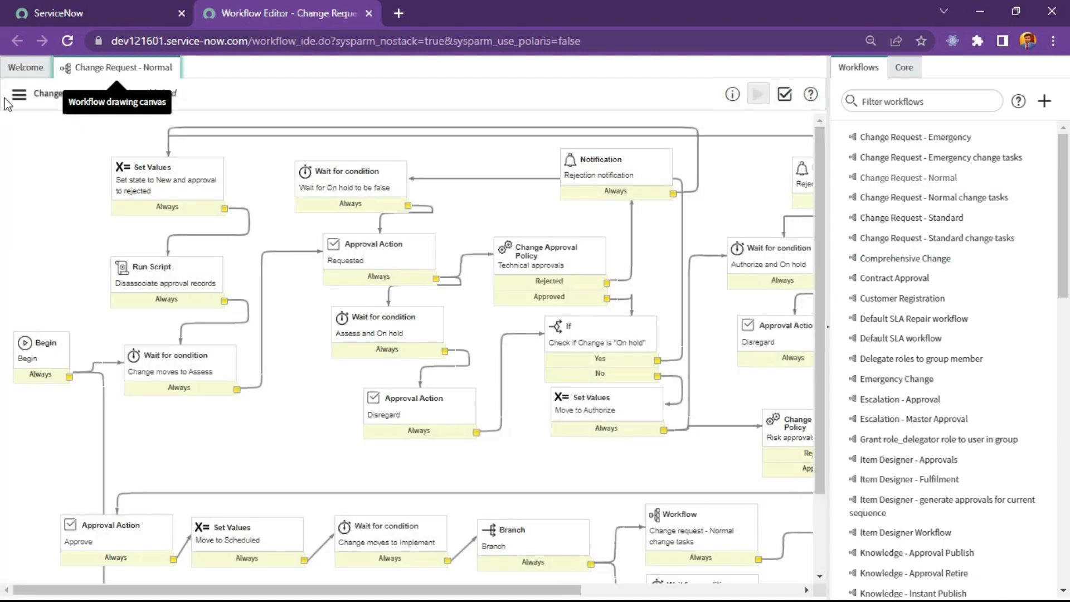
left_click(20, 95)
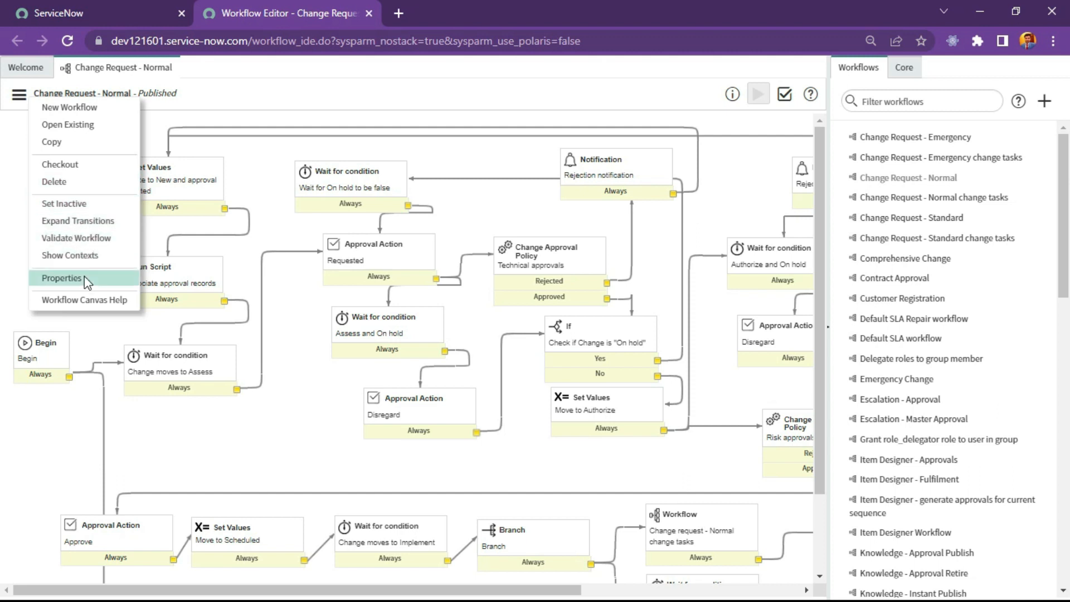
left_click(241, 92)
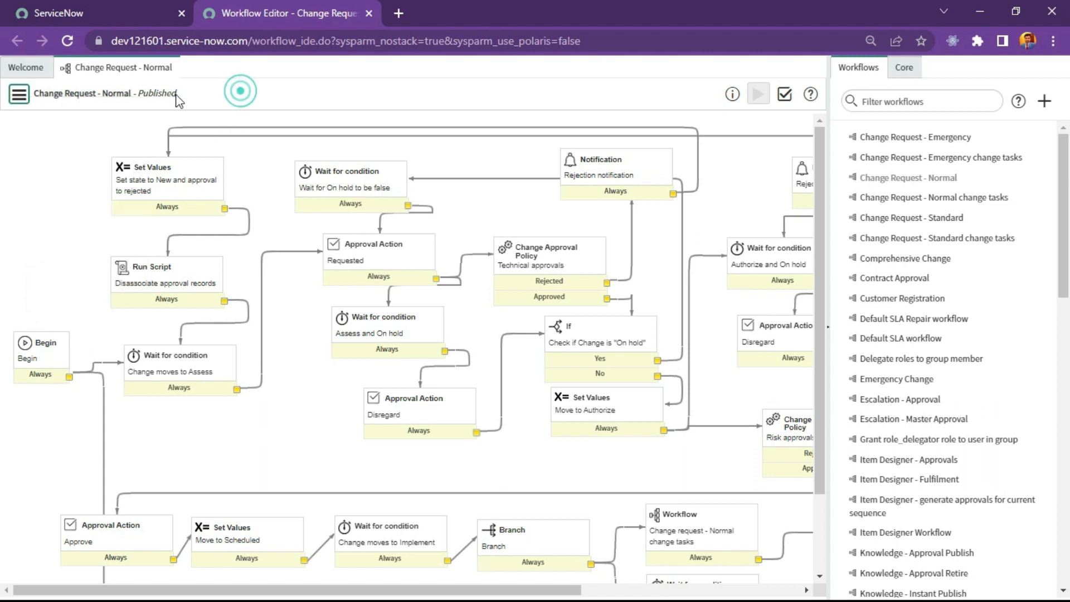
left_click(19, 95)
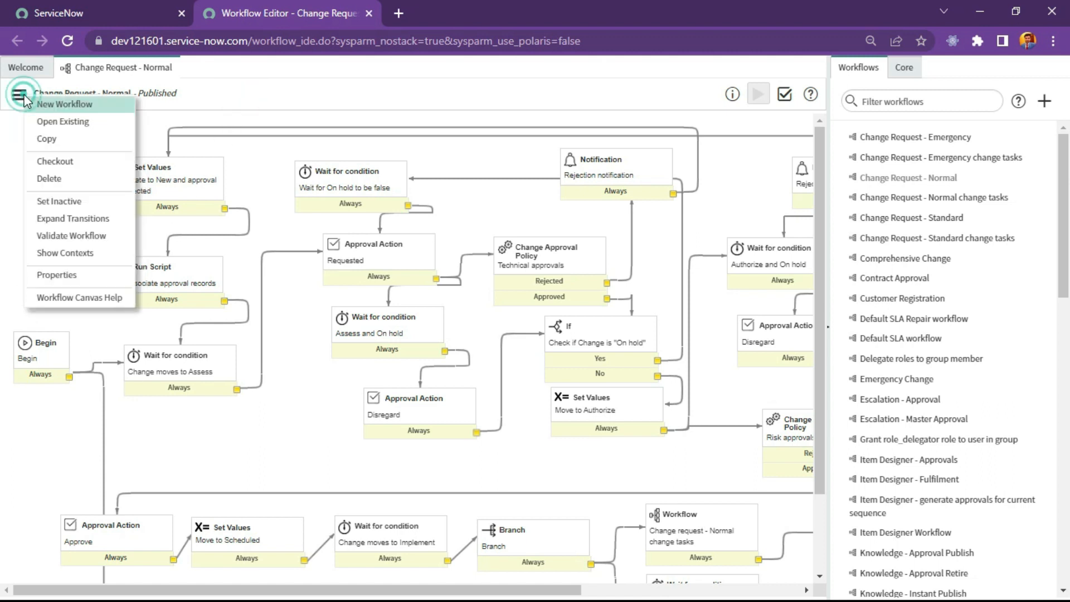
left_click(289, 108)
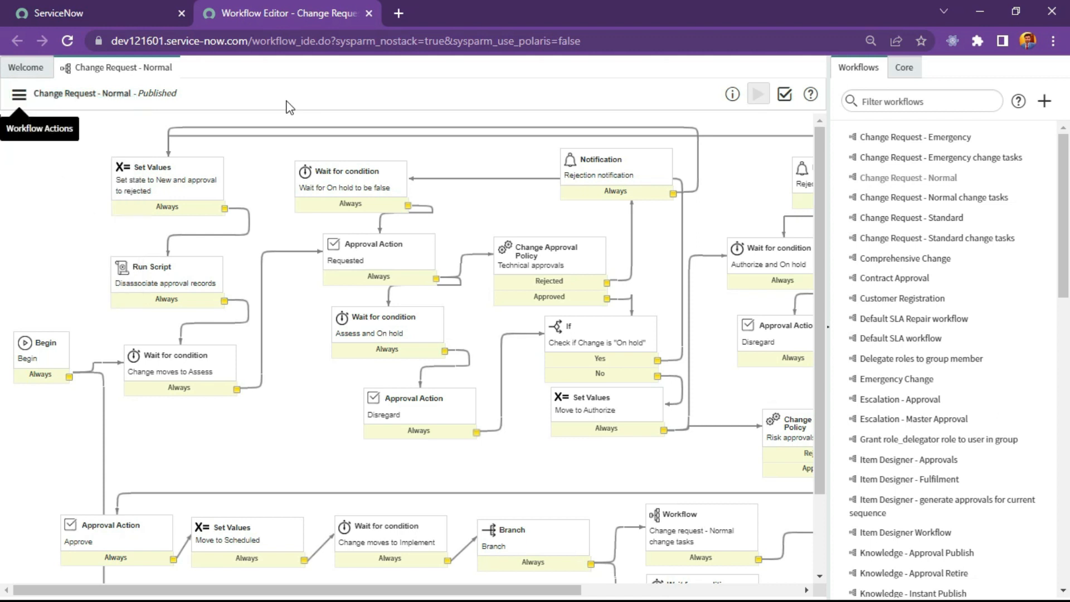
left_click(289, 108)
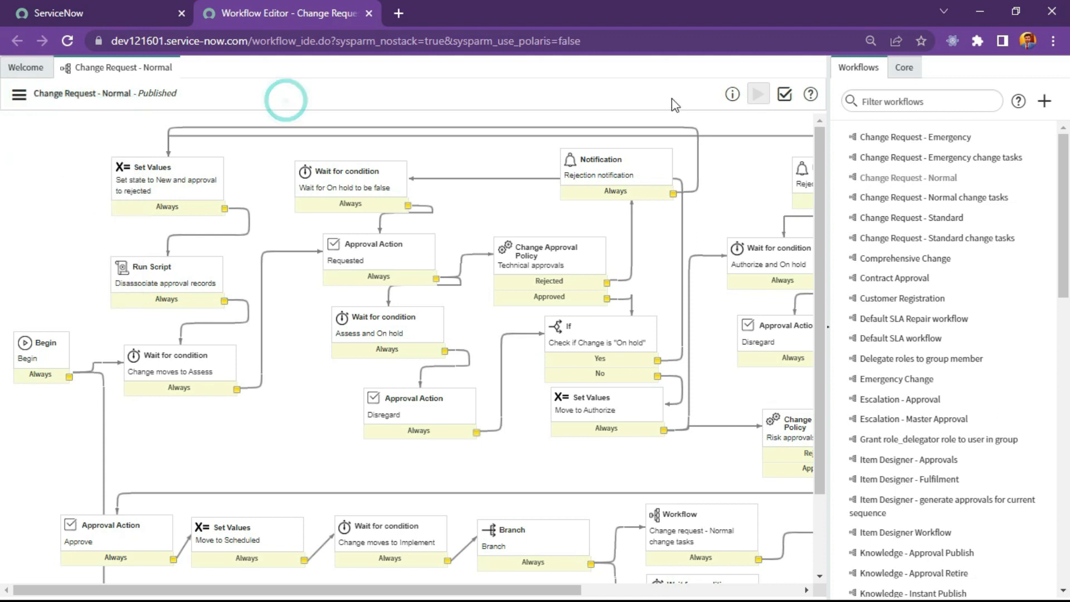
- Examine the General and Conditions properties of the Change Request - Normal workflow, and close the properties
left_click(733, 96)
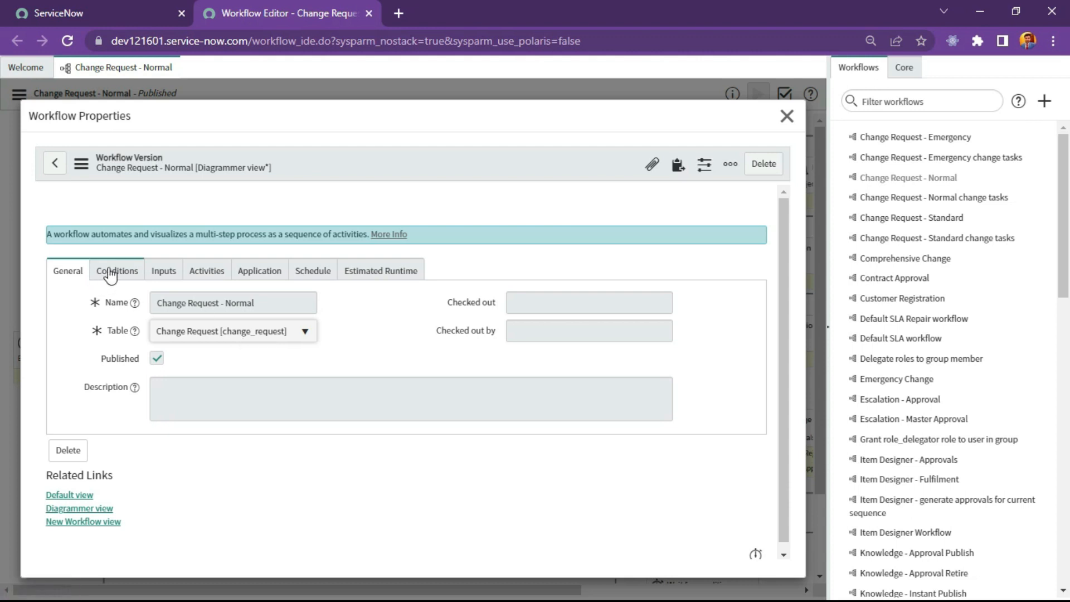
left_click(110, 274)
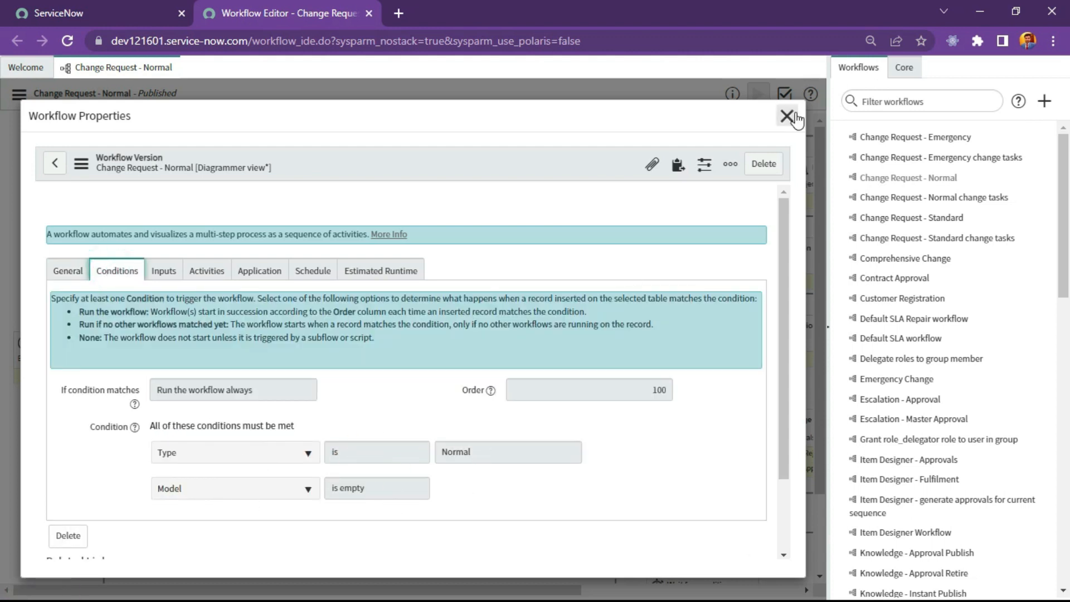
left_click(786, 116)
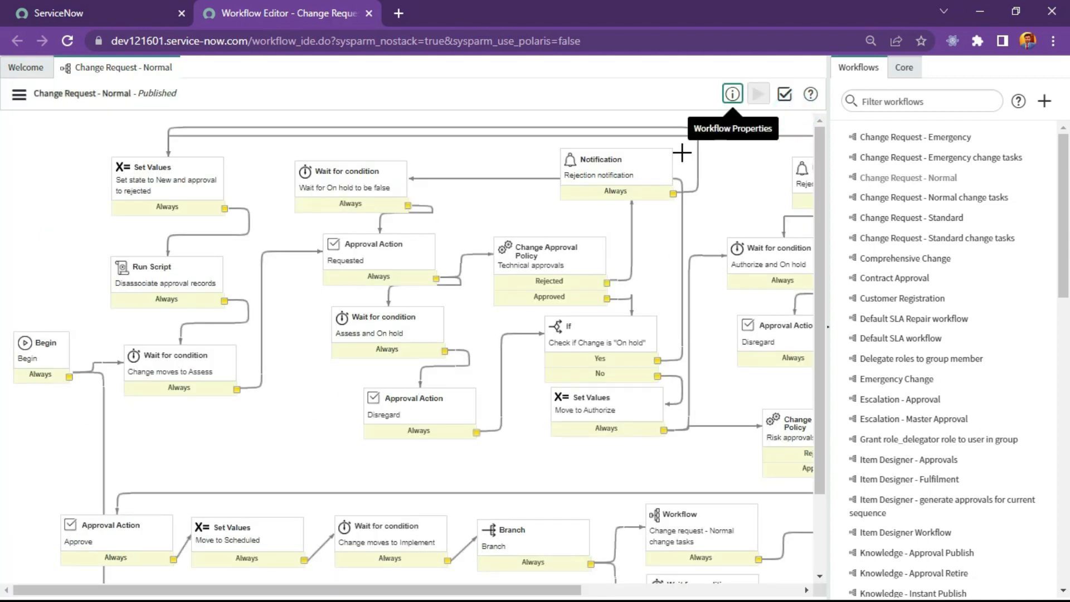
left_click(761, 100)
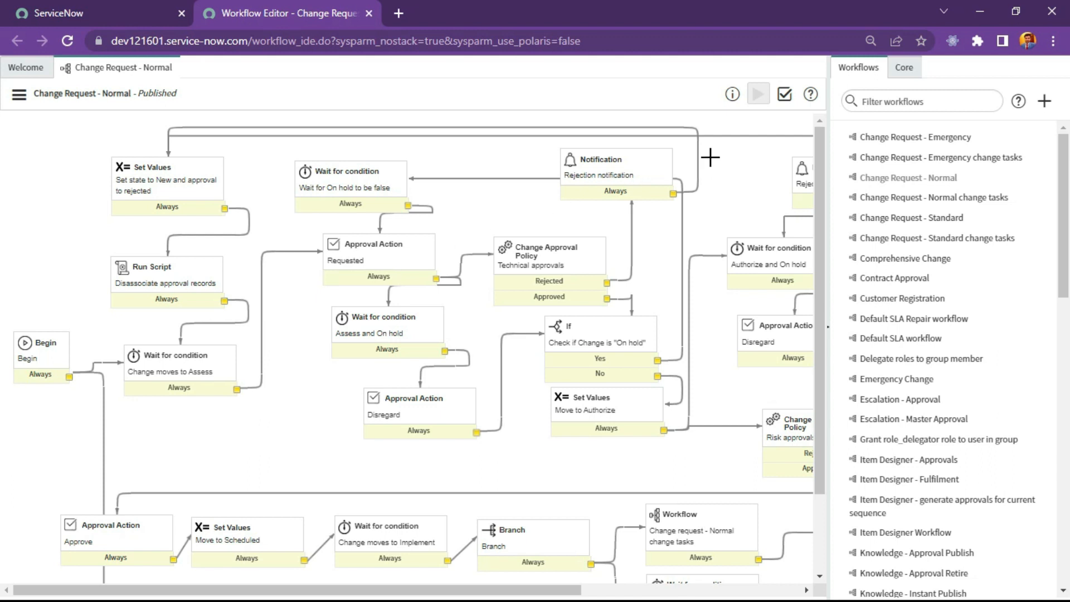
left_click(757, 98)
- Validate the Change Request - Normal workflow, read through its validation report and close the report
left_click(784, 94)
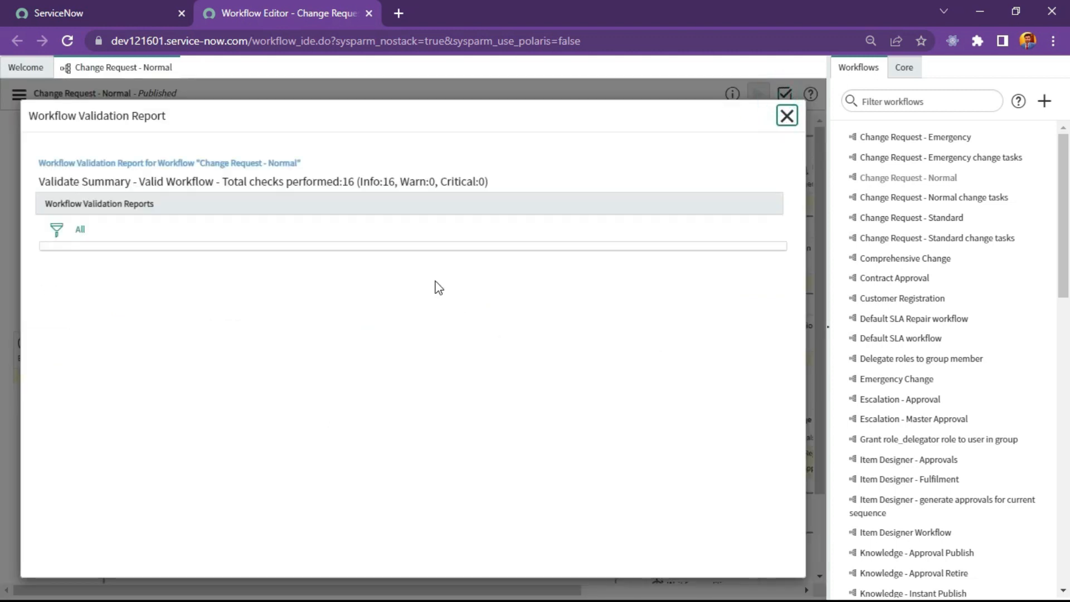
scroll(429, 268, "down", 10)
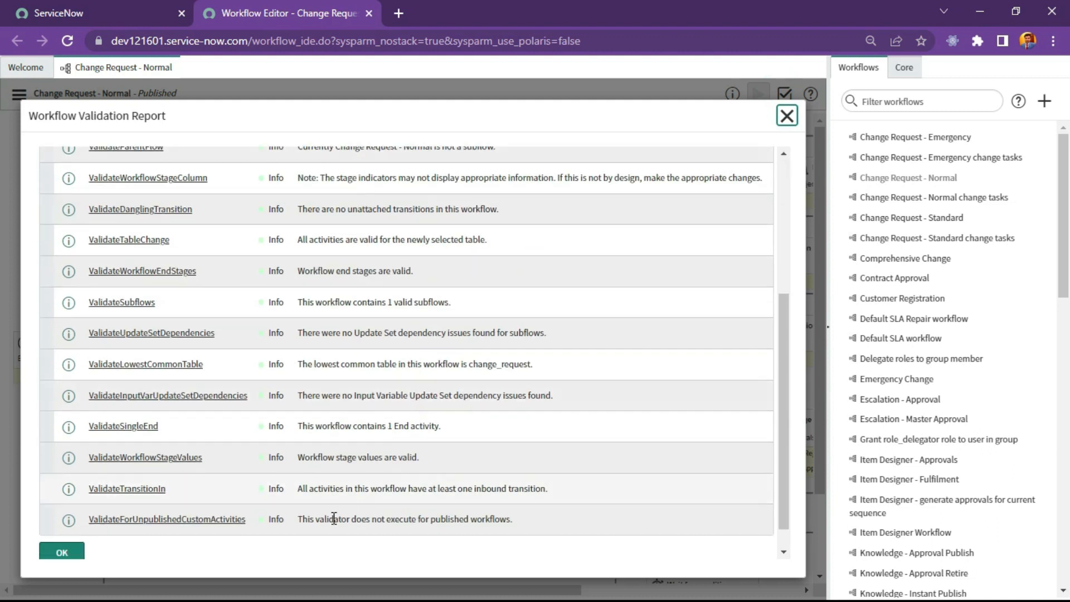
scroll(287, 436, "up", 5)
scroll(287, 435, "up", 3)
scroll(292, 323, "down", 10)
scroll(293, 453, "up", 5)
scroll(295, 510, "up", 3)
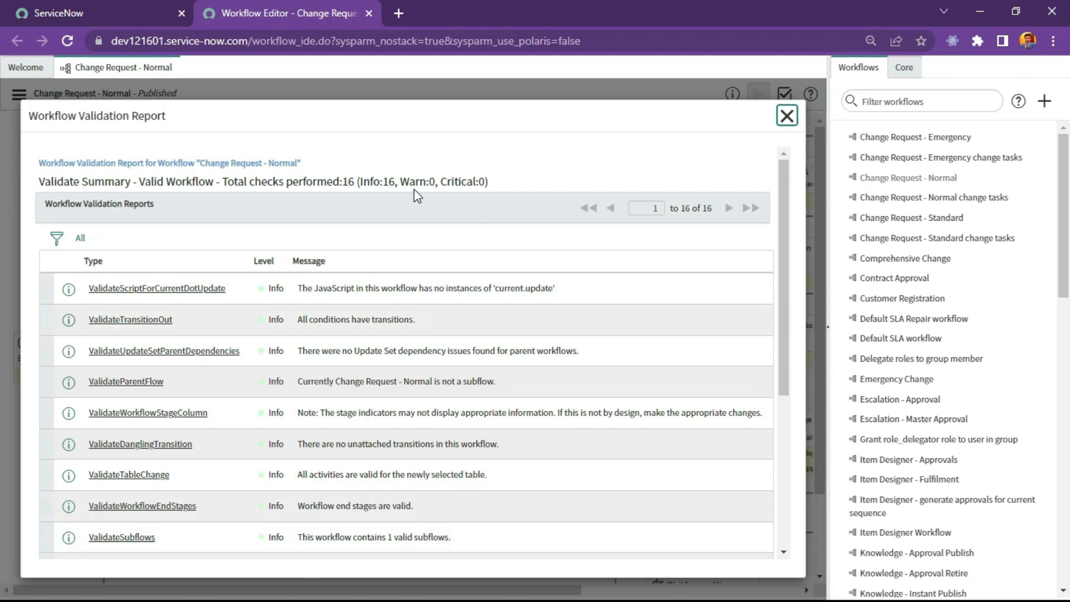
scroll(353, 383, "down", 10)
scroll(413, 363, "up", 10)
left_click(787, 115)
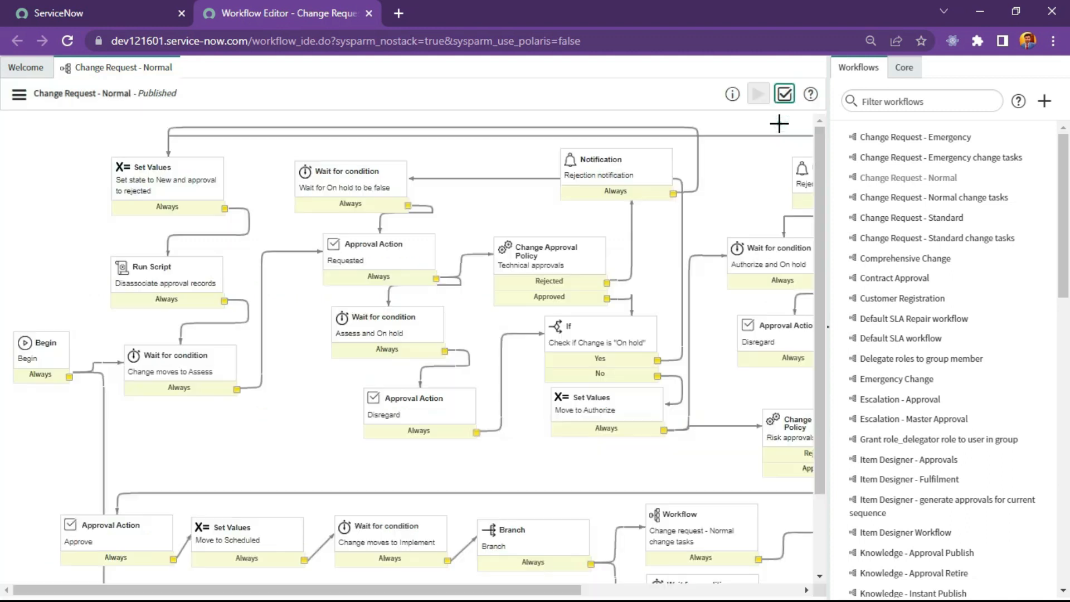
- Compare the Core activities palette with the Workflows palette, collapsing the Utilities category
scroll(229, 350, "down", 2)
scroll(229, 350, "up", 2)
left_click(904, 67)
left_click(874, 71)
left_click(900, 70)
left_click(863, 73)
left_click(904, 67)
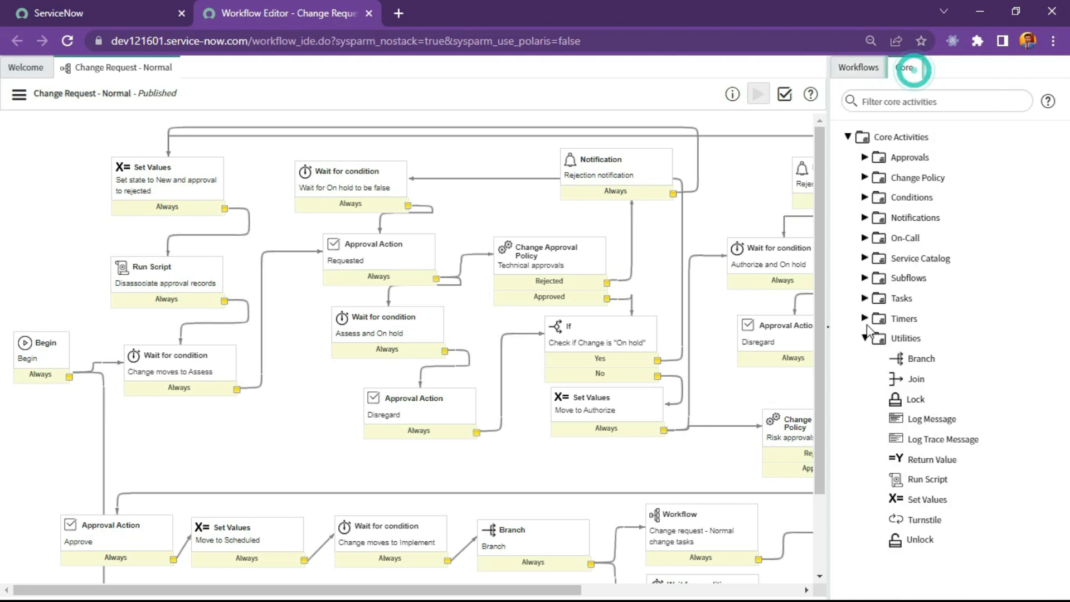
left_click(865, 338)
left_click(863, 71)
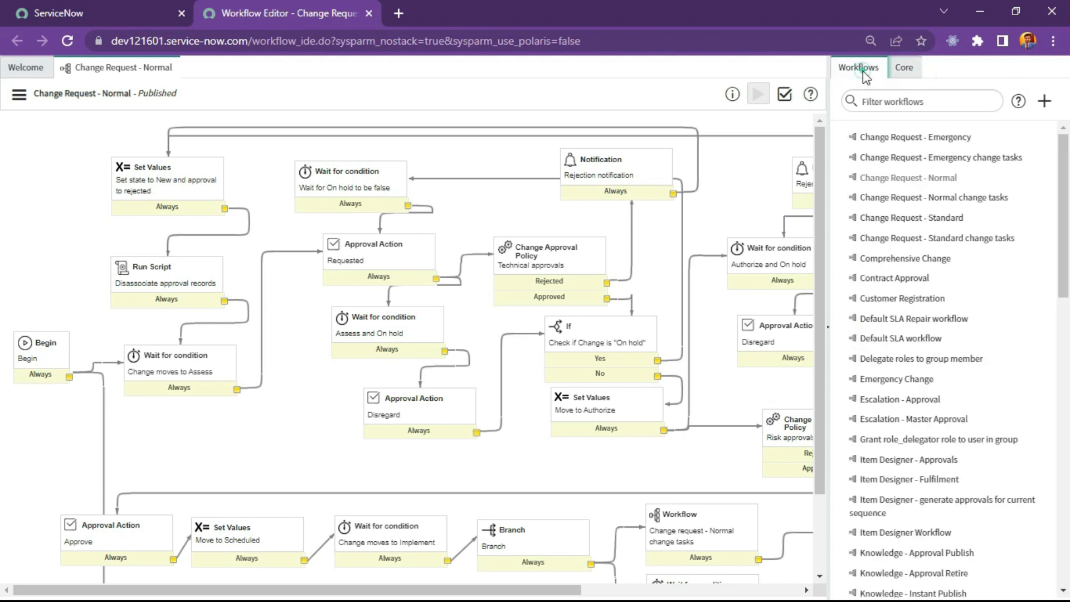
- Look through the complete list of existing workflows in the Workflows palette
scroll(879, 266, "down", 3)
scroll(903, 377, "down", 12)
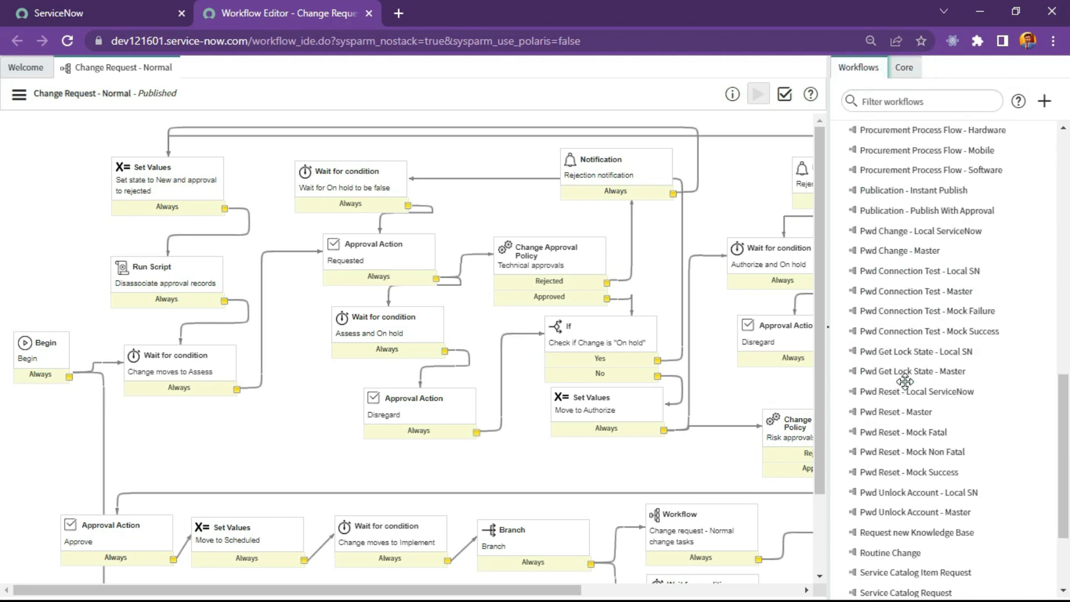
scroll(903, 378, "up", 9)
scroll(904, 381, "up", 12)
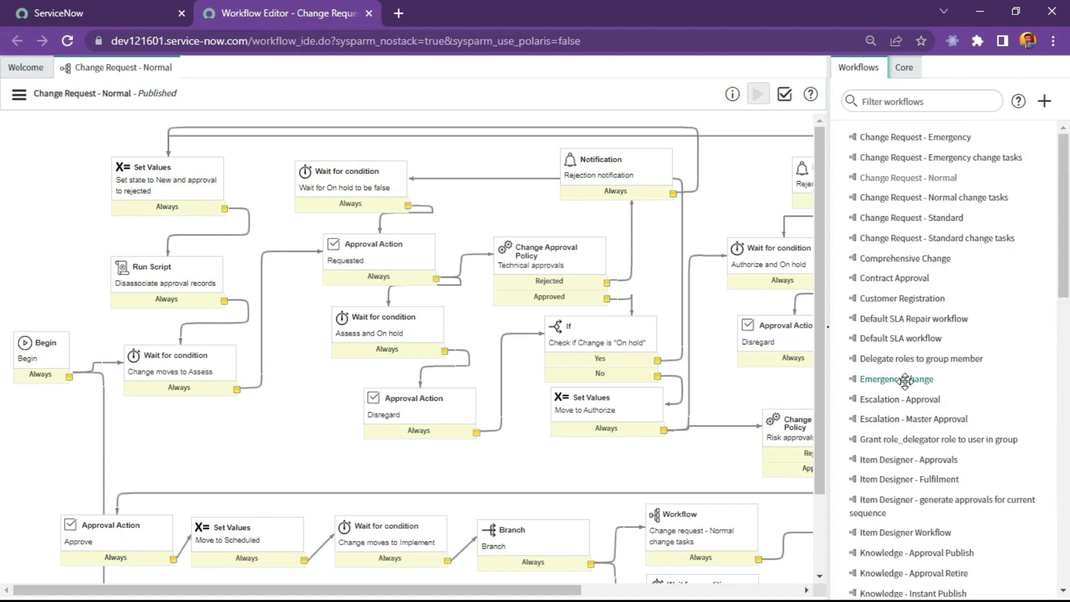
scroll(905, 381, "down", 20)
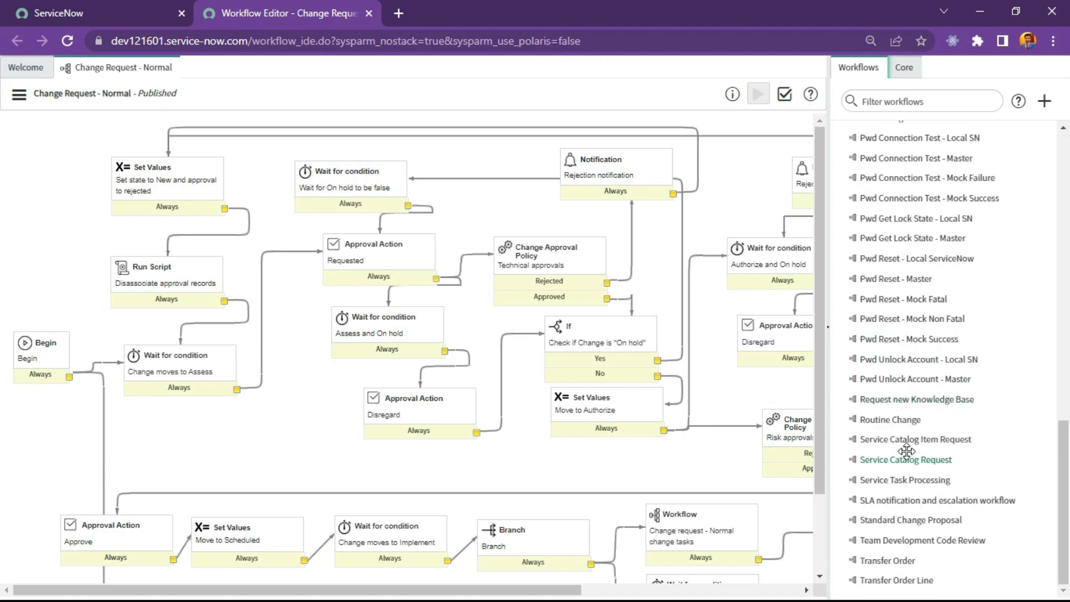
scroll(906, 451, "up", 20)
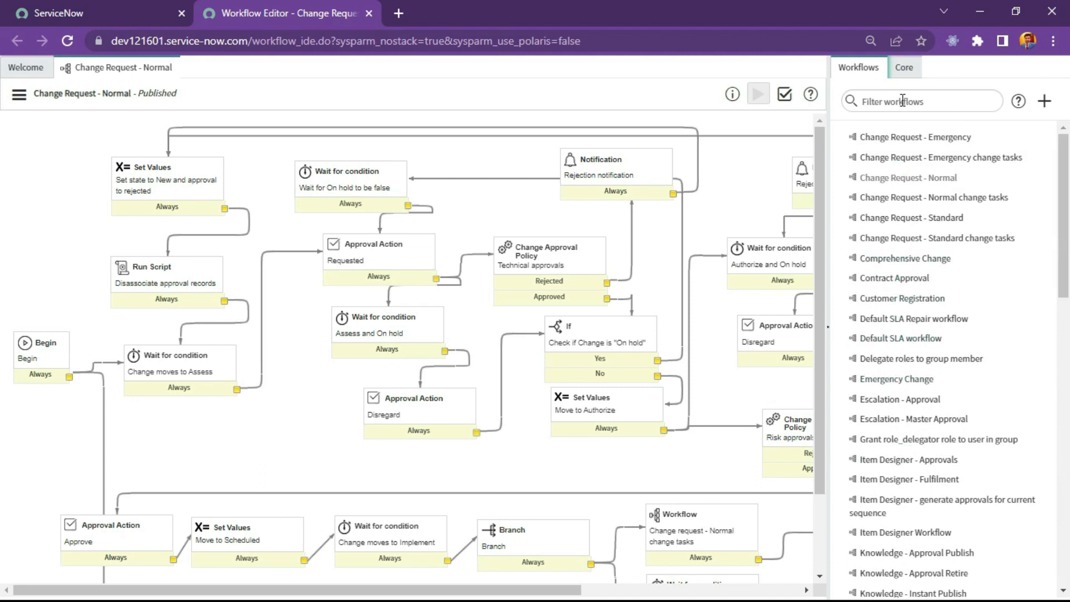
- Look through the Approvals, Change Policy and Conditions categories of the Core activities, collapsing each one again
left_click(907, 71)
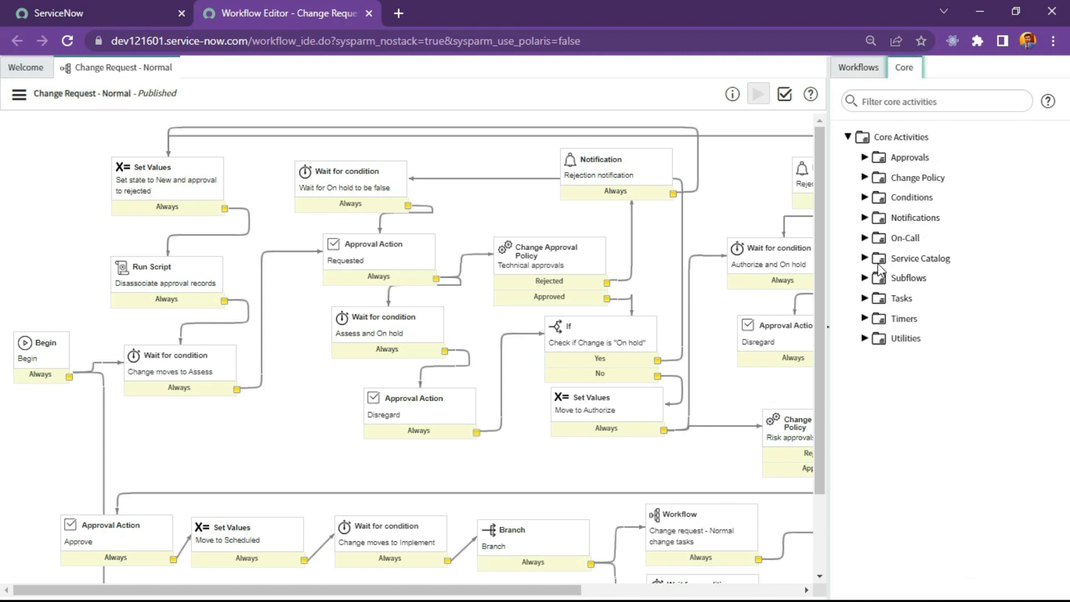
left_click(865, 158)
left_click(865, 159)
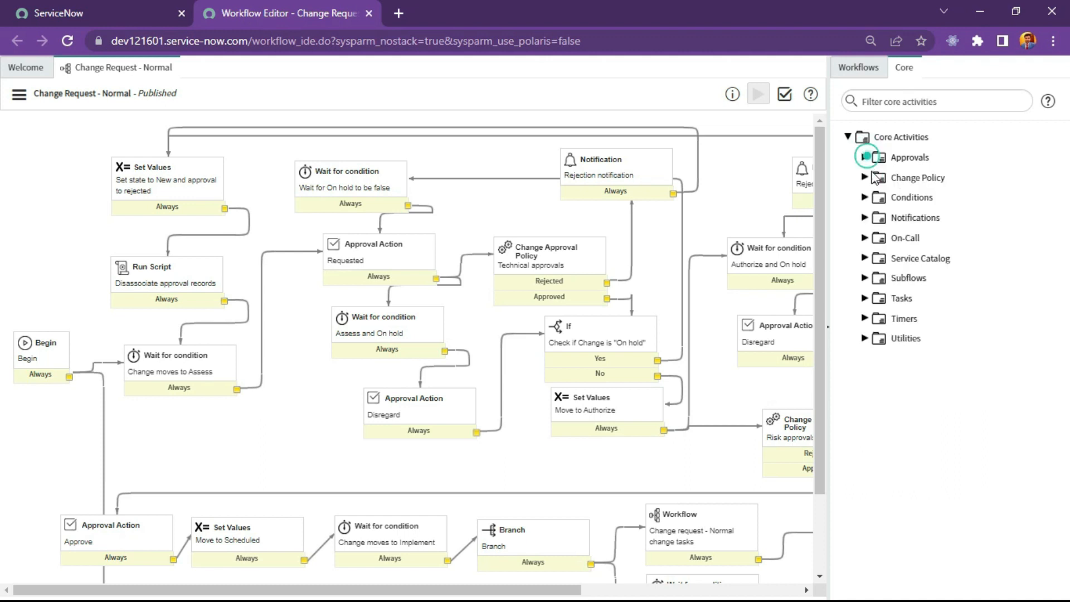
left_click(863, 177)
left_click(864, 178)
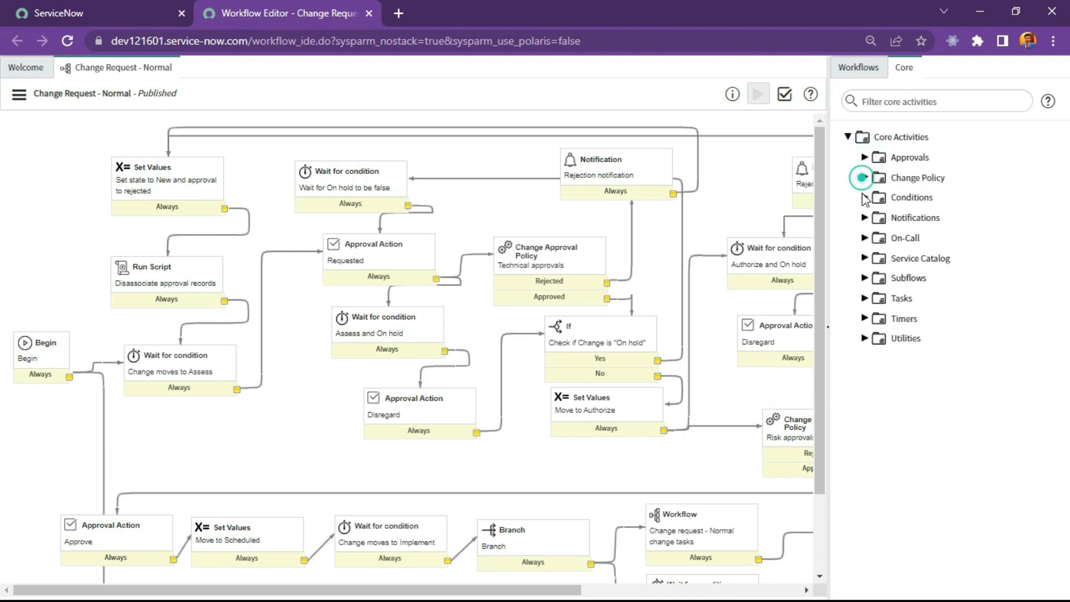
left_click(864, 198)
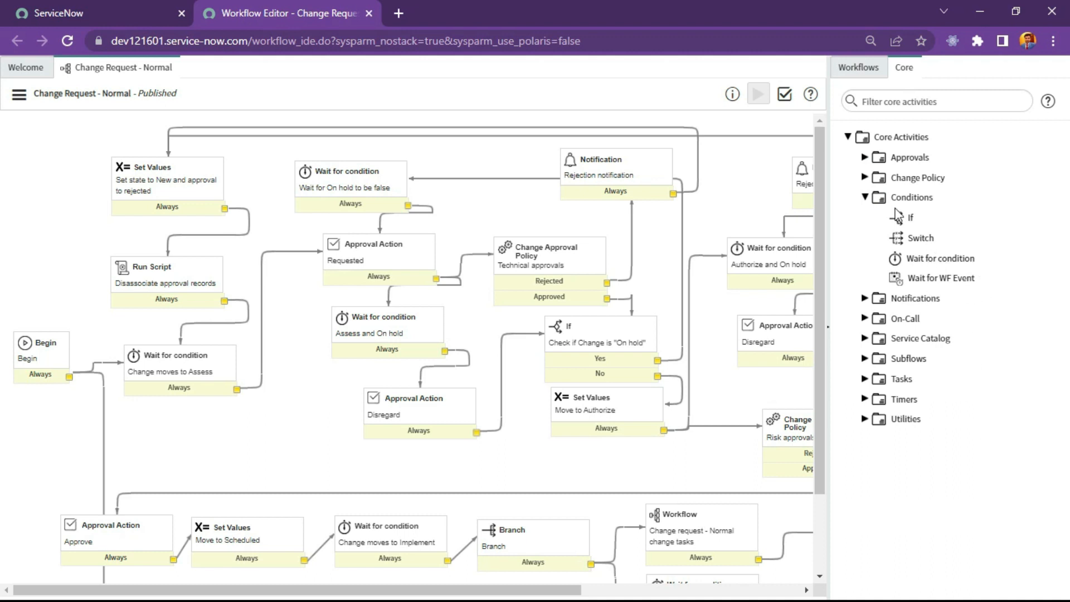
left_click(865, 198)
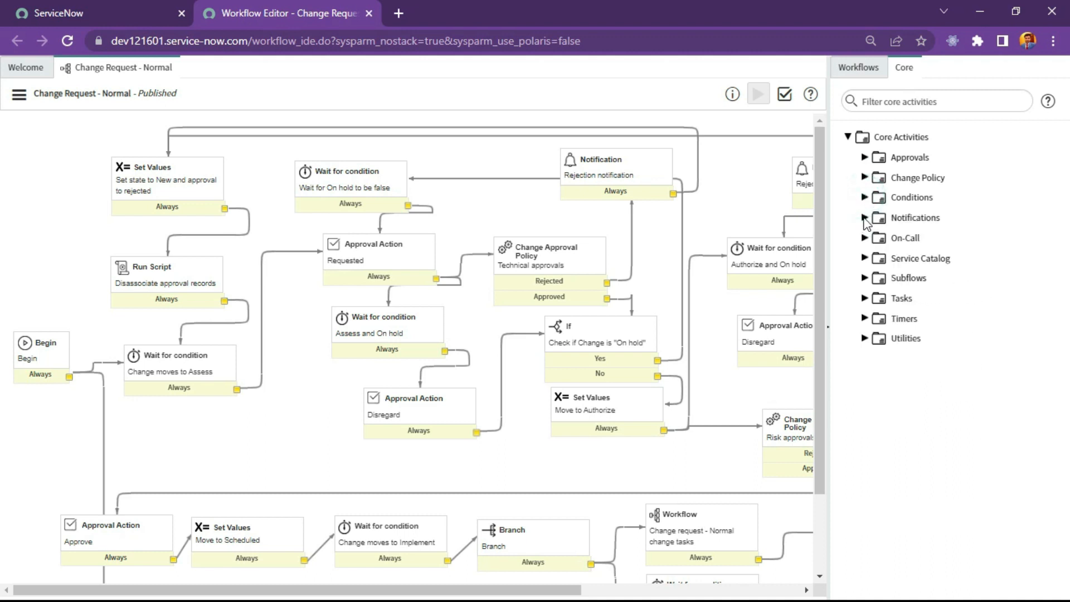
- Inspect the core activities under Notifications, On-Call and Service Catalog, collapsing each category again
left_click(864, 218)
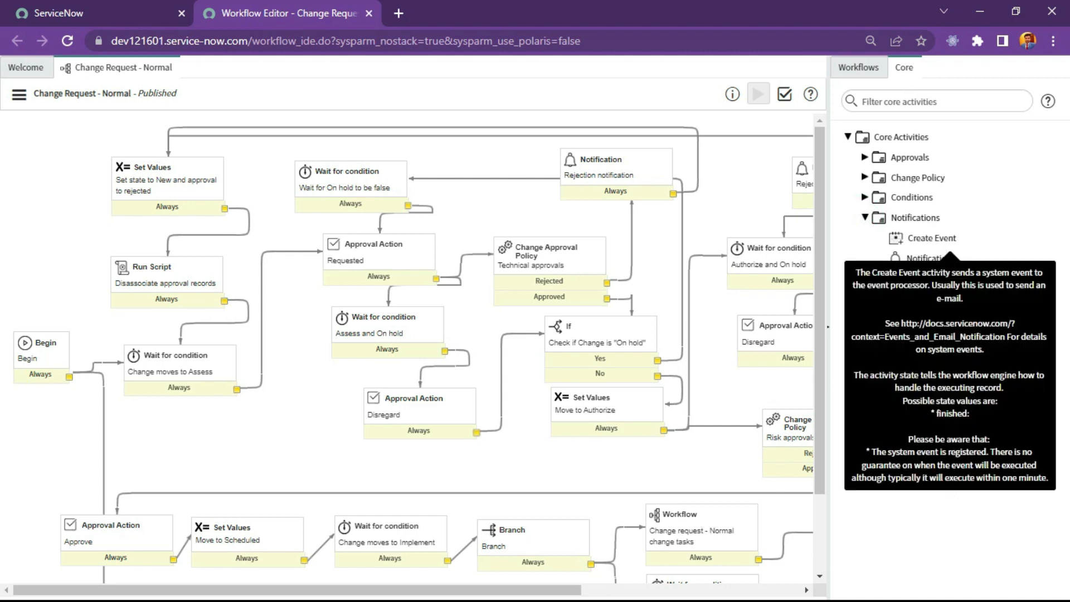
left_click(865, 217)
left_click(864, 238)
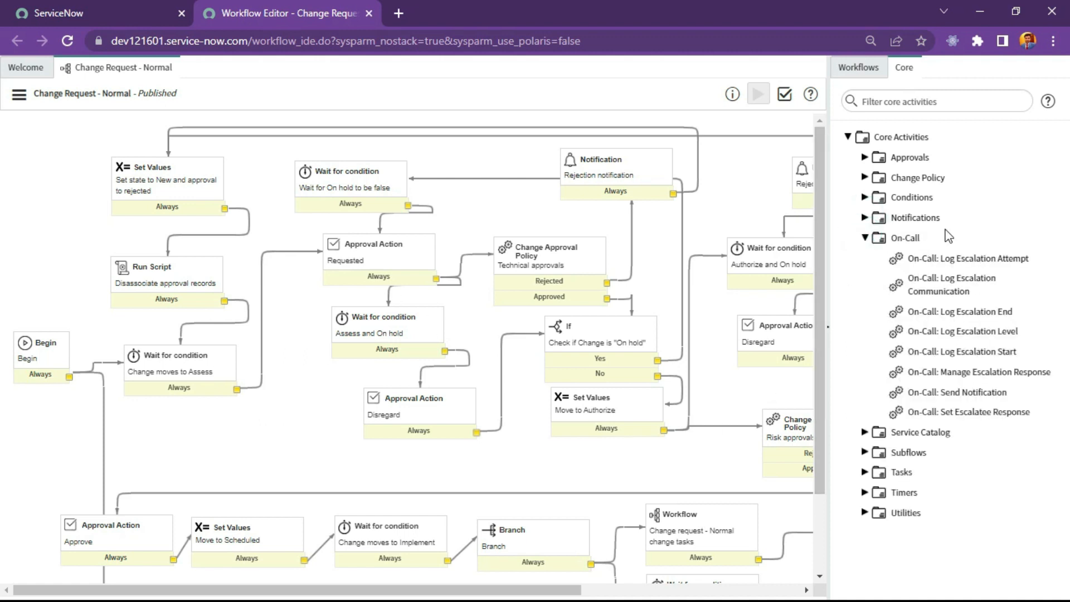
left_click(864, 238)
left_click(865, 258)
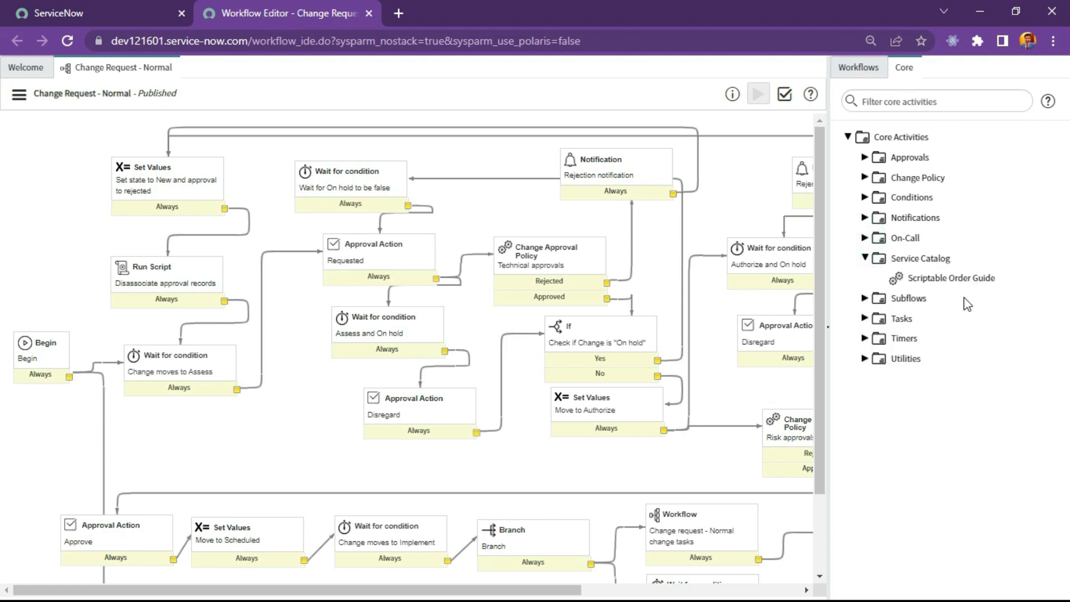
left_click(865, 258)
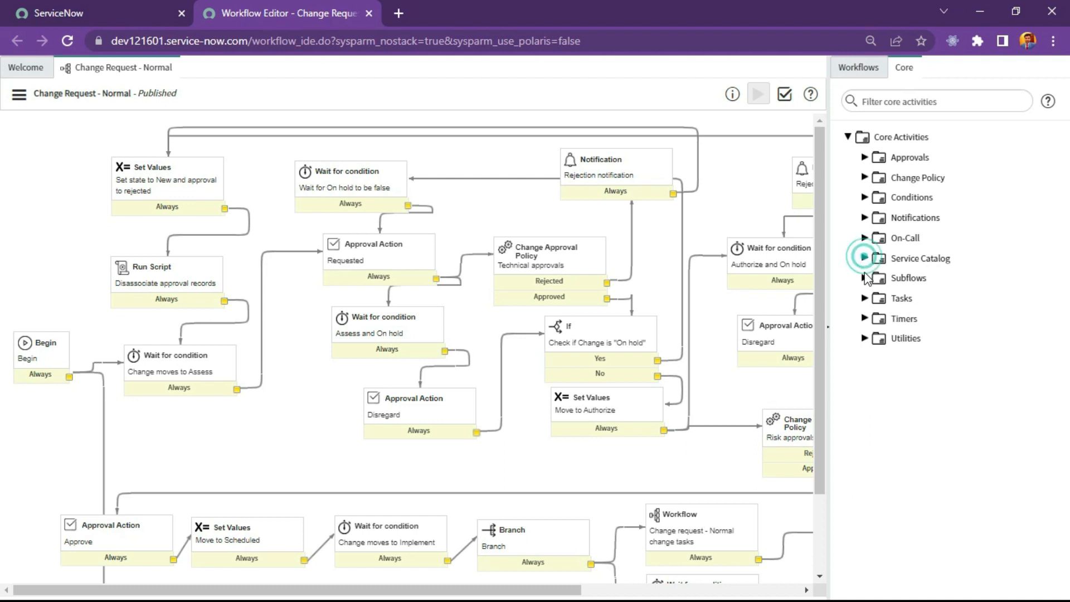
- Examine the Subflows, Tasks and Timers categories of the Core activities and collapse each one again
left_click(865, 278)
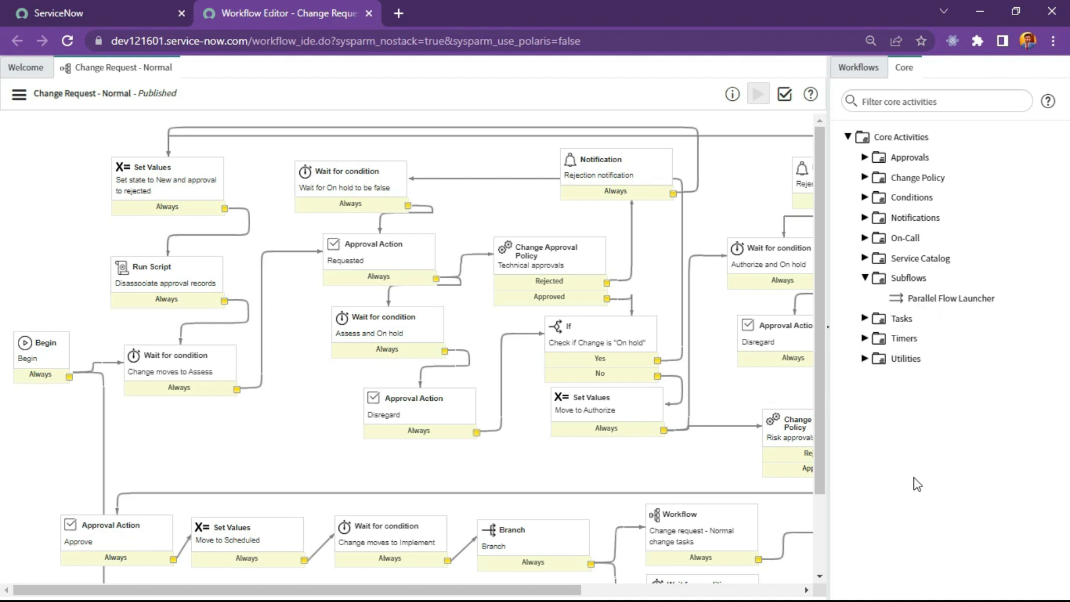
left_click(865, 278)
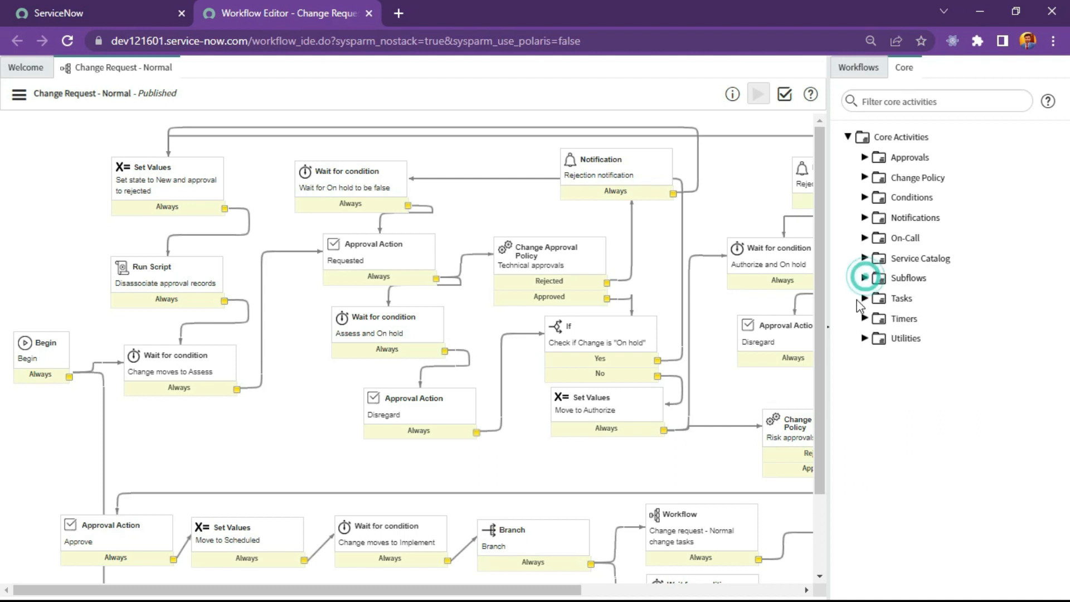
left_click(865, 298)
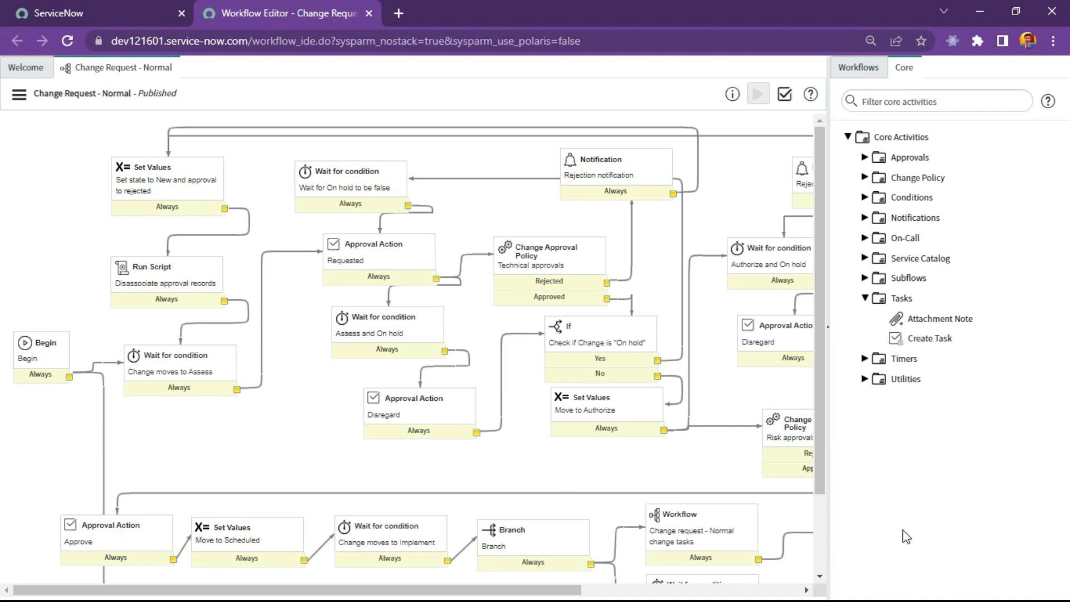
left_click(864, 298)
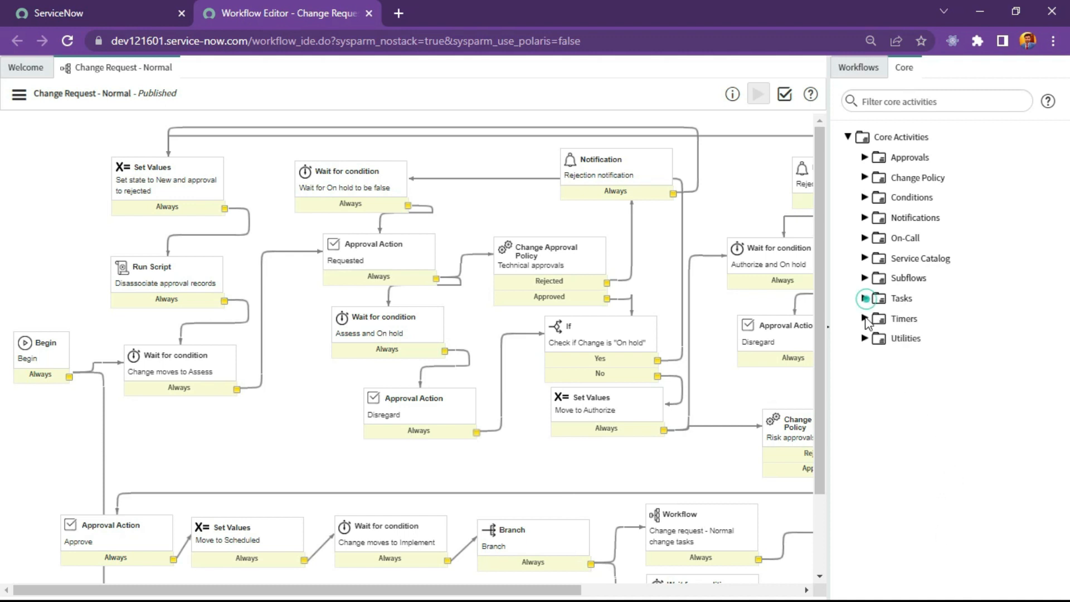
left_click(865, 318)
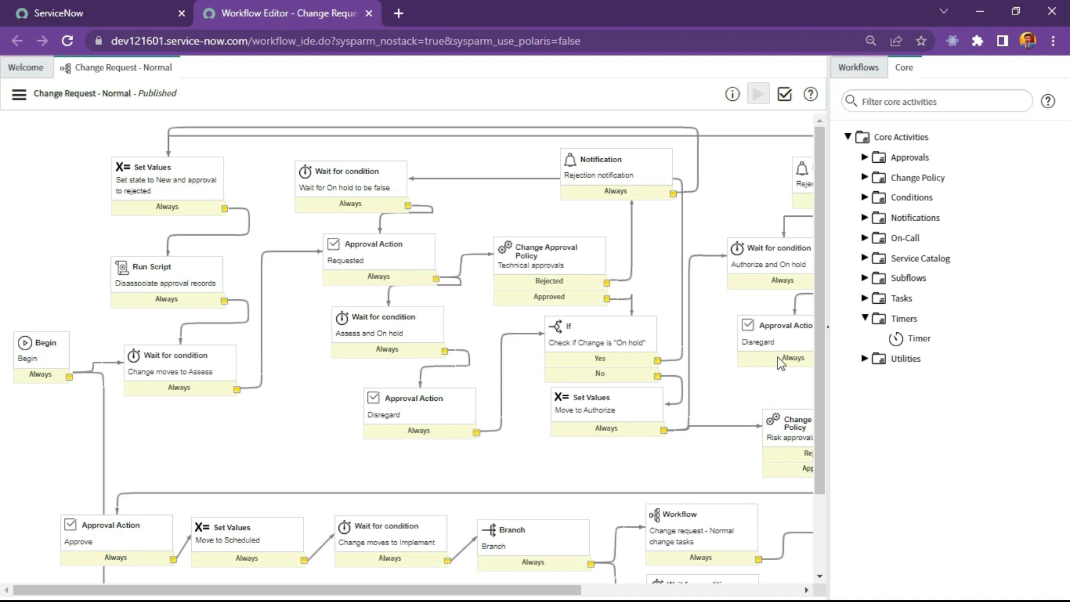
left_click(865, 318)
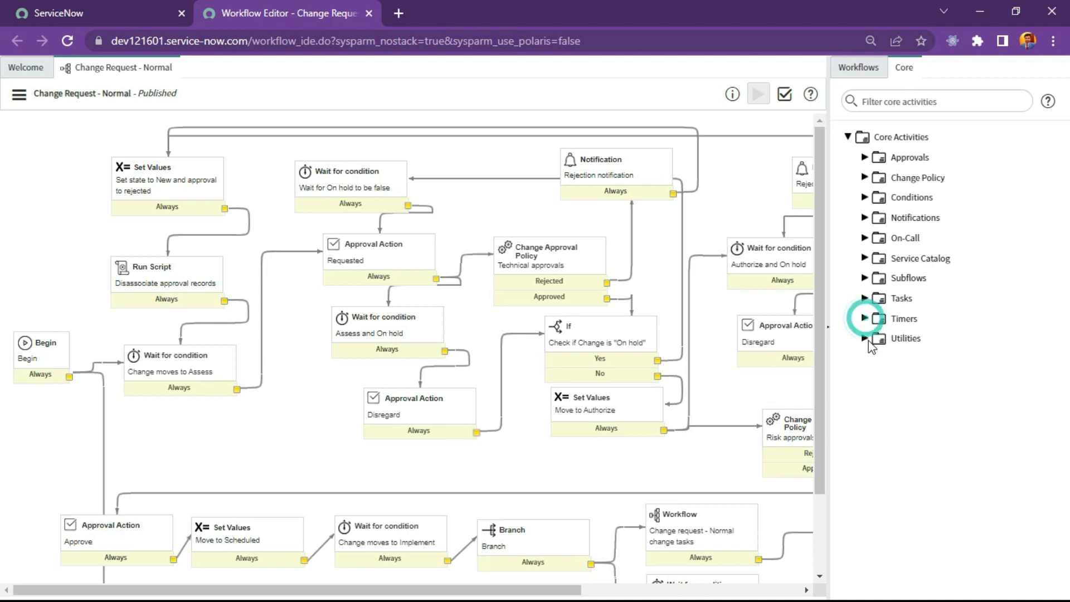
- Read through the Utilities core activities, including the Log Message description, and collapse the category
left_click(865, 337)
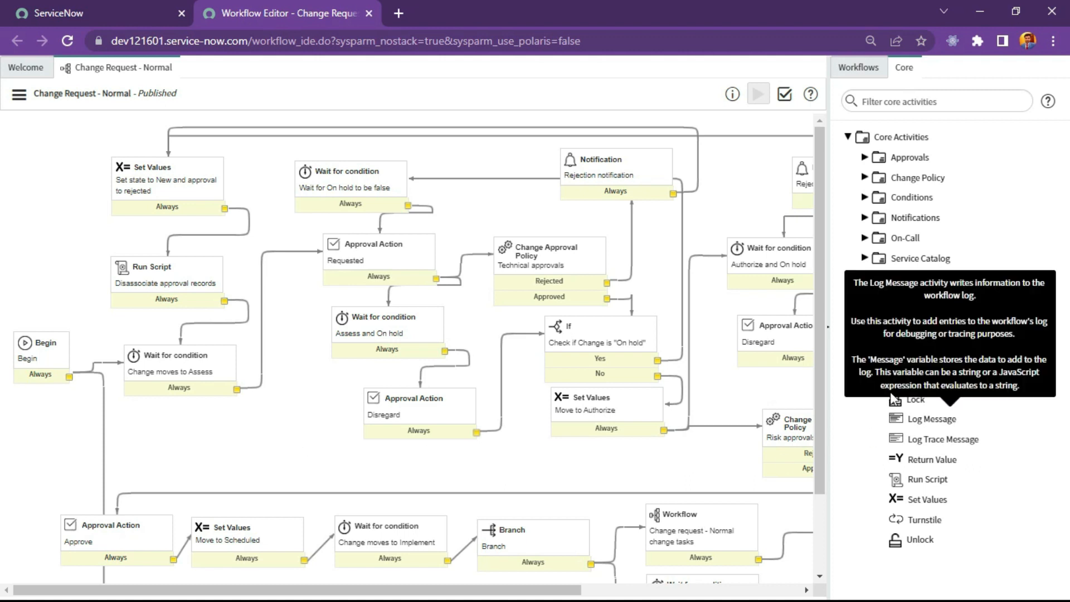
mouse_move(911, 384)
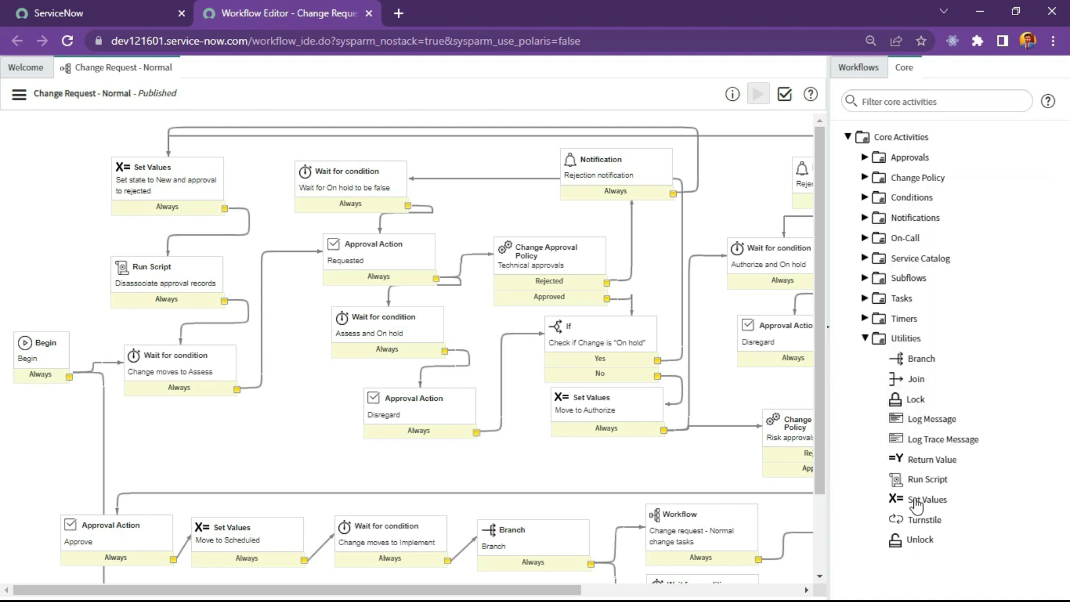
left_click(865, 338)
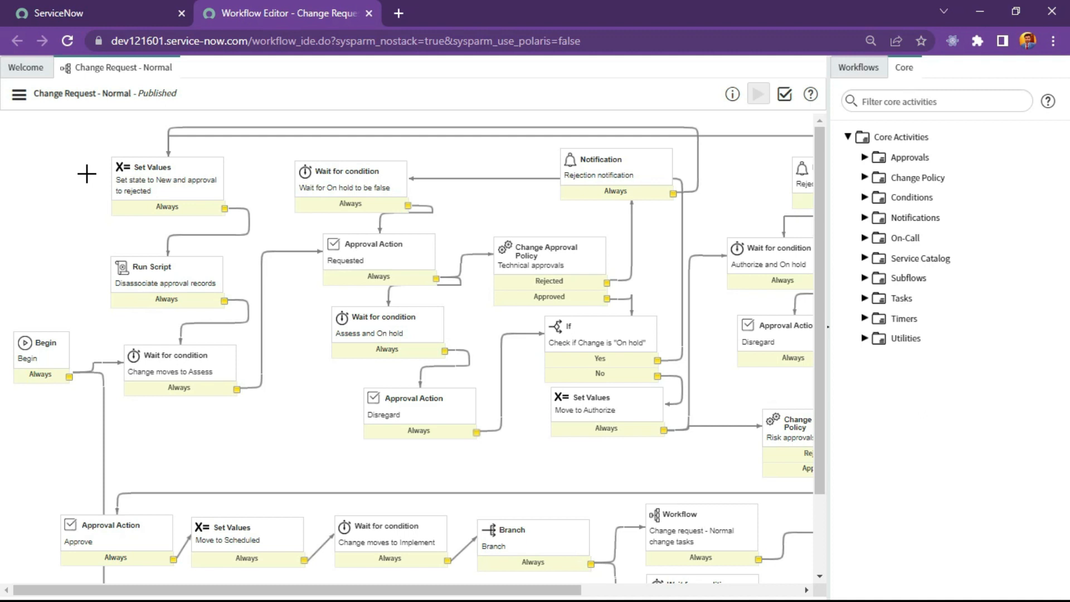
- Close the Change Request - Normal workflow and start a new one named "Catalog Item Flow for our item" on the Requested Item [sc_req_item] table
left_click(170, 67)
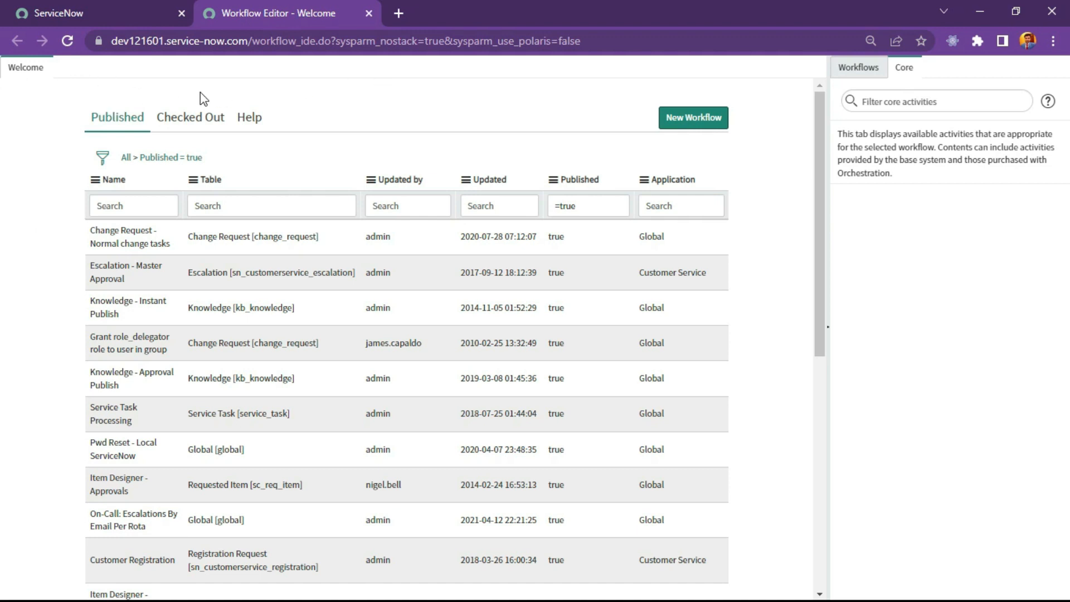
left_click(683, 118)
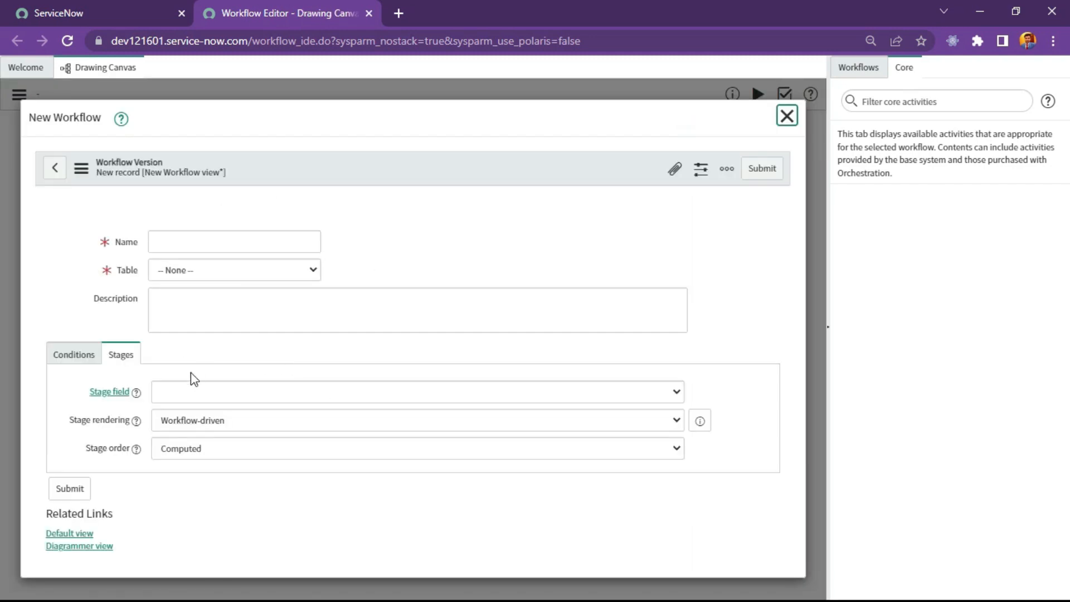
left_click(209, 290)
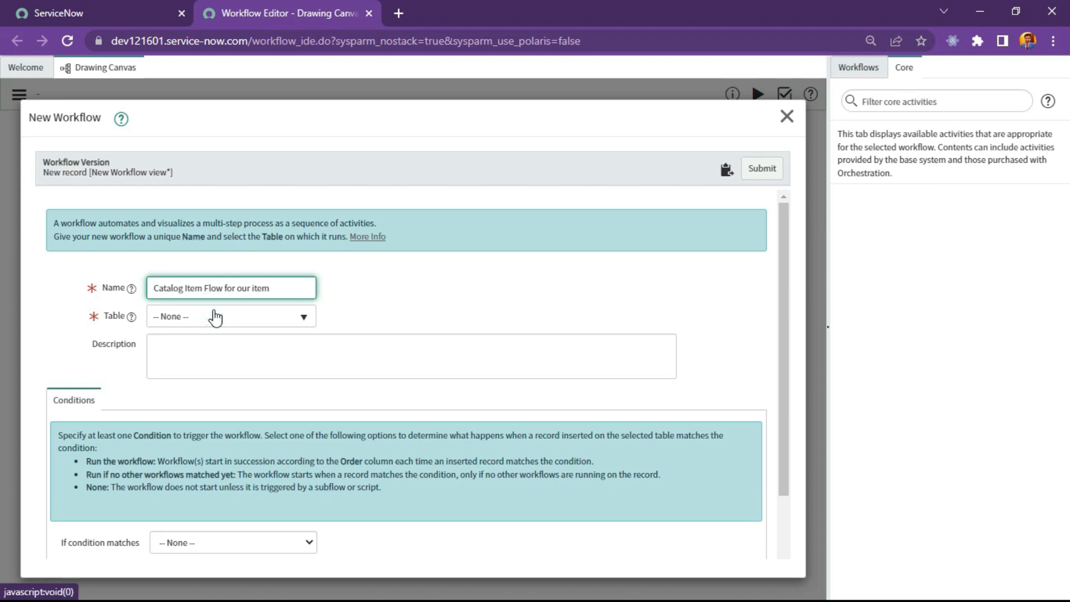
left_click(216, 318)
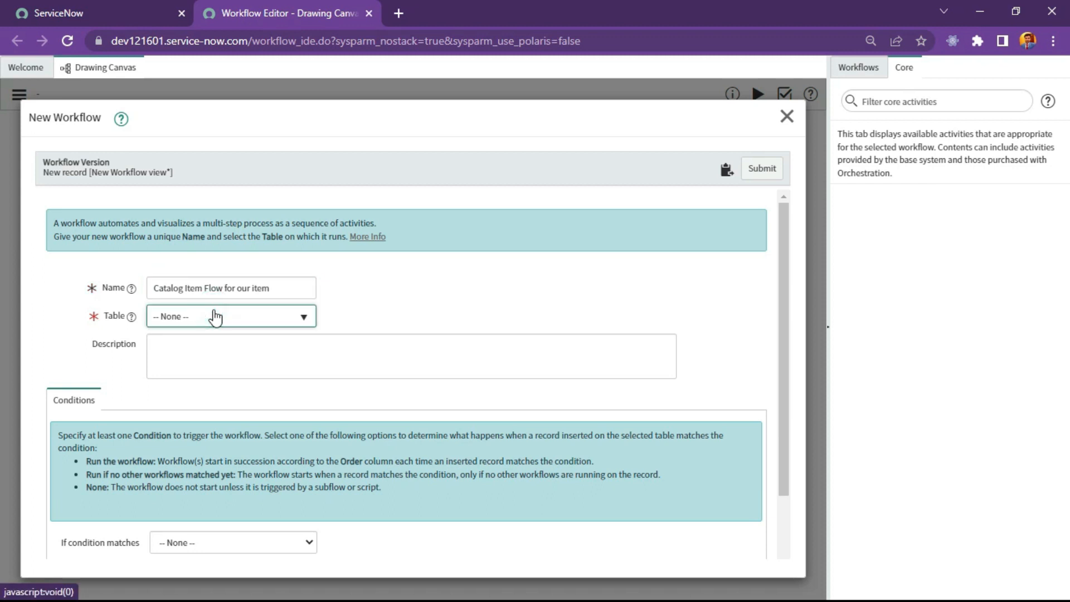
left_click(216, 317)
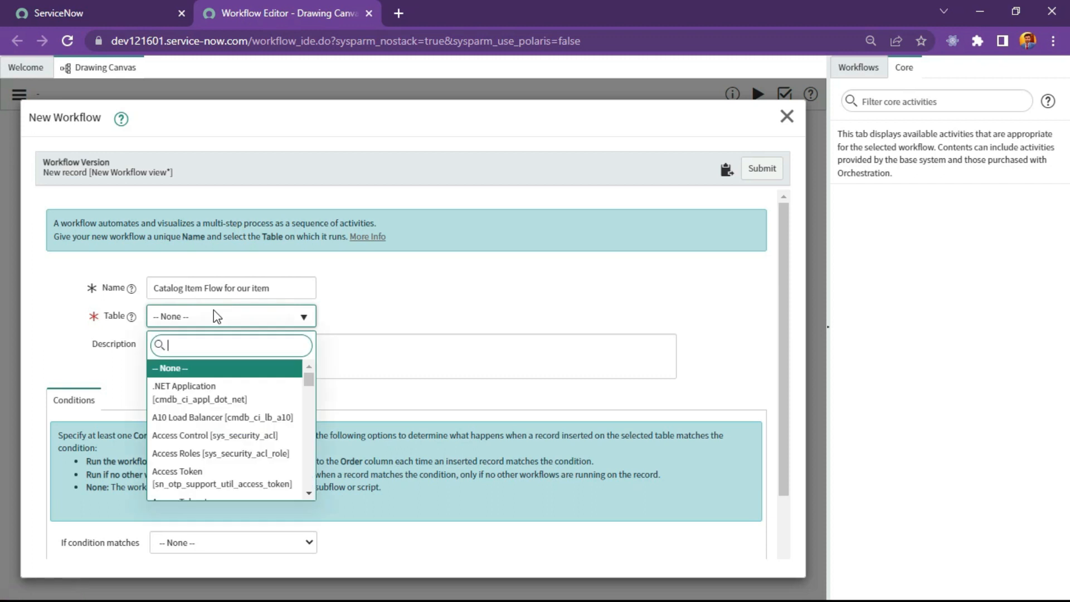
type("sc_req_item")
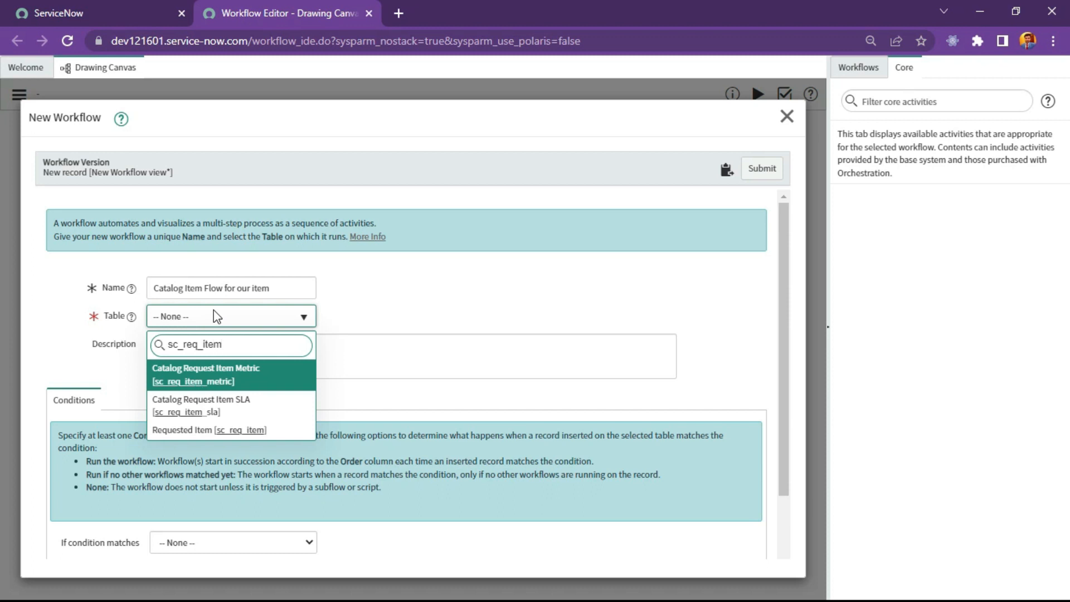
left_click(226, 432)
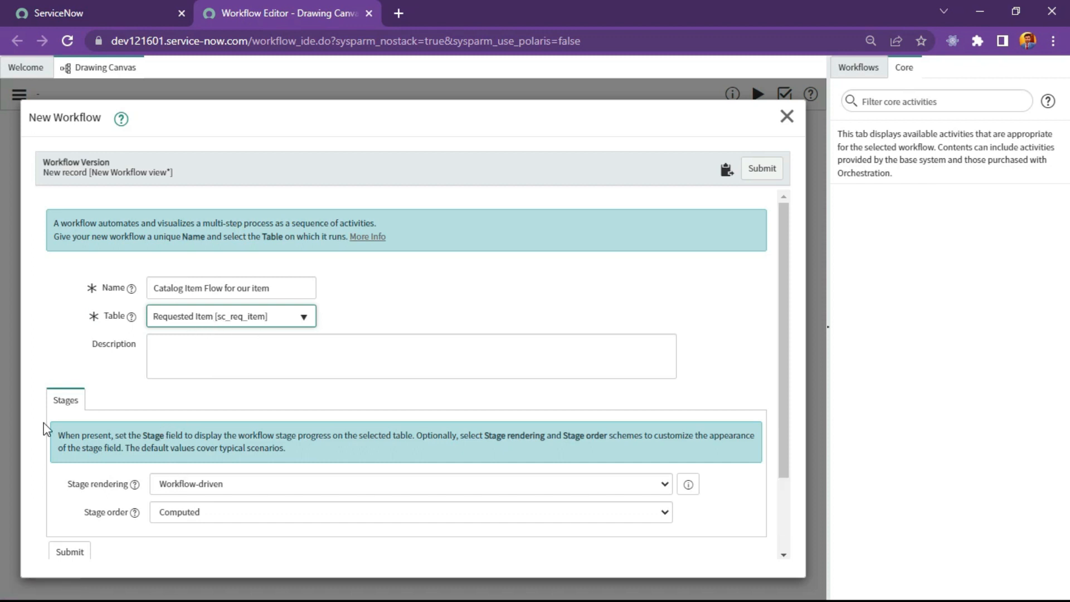
- Review the new workflow's stage settings, keeping Workflow-driven rendering and Computed order, and submit the workflow
scroll(153, 401, "down", 2)
scroll(146, 468, "up", 2)
scroll(99, 451, "down", 2)
scroll(120, 454, "up", 2)
scroll(115, 405, "down", 2)
scroll(112, 532, "up", 2)
scroll(188, 457, "down", 2)
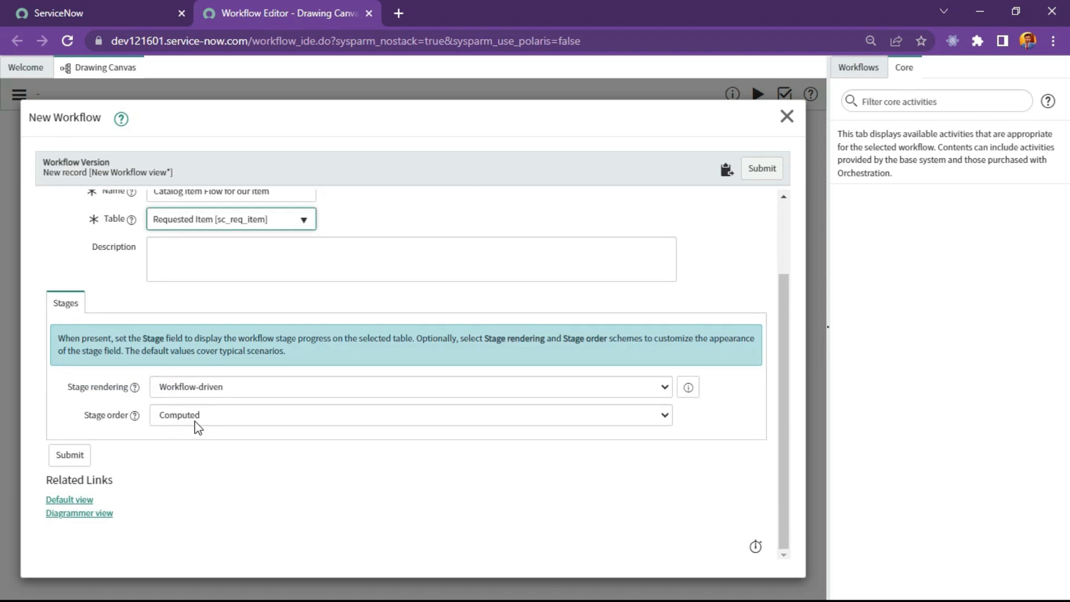
left_click(258, 393)
left_click(260, 395)
left_click(258, 393)
left_click(753, 168)
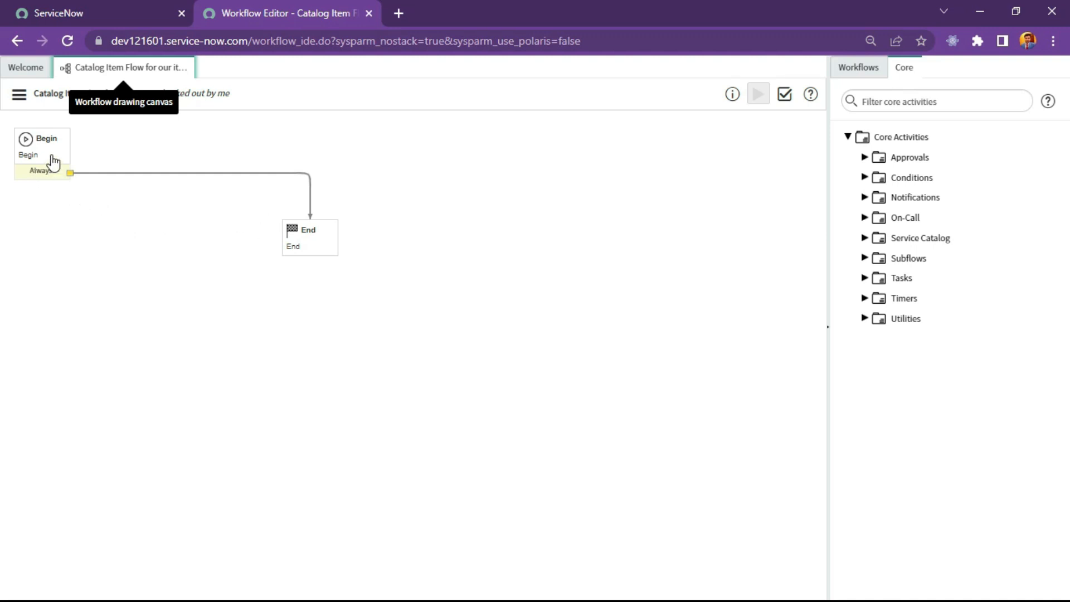
- Move the End activity farther away from Begin and add an Approval - User activity to the canvas between them
left_click_drag(308, 239, 506, 264)
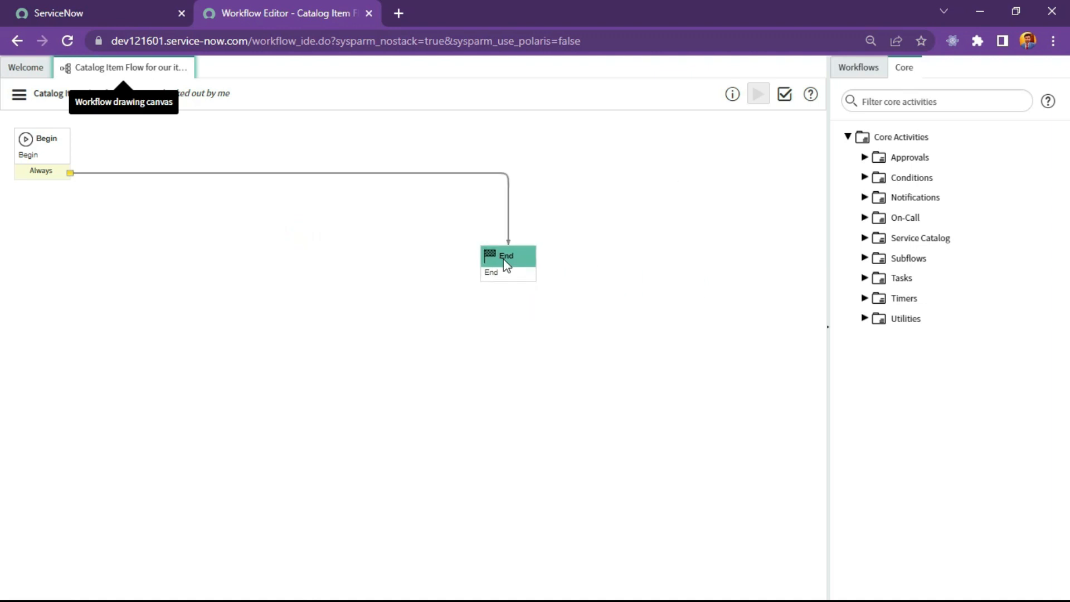
left_click(262, 329)
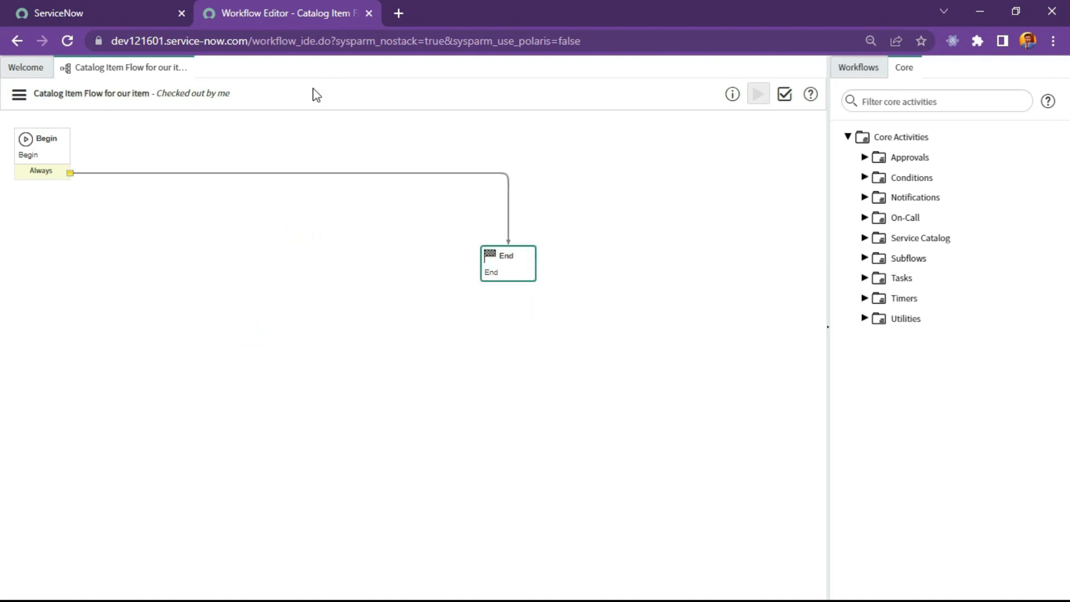
left_click(864, 159)
left_click_drag(939, 198, 219, 221)
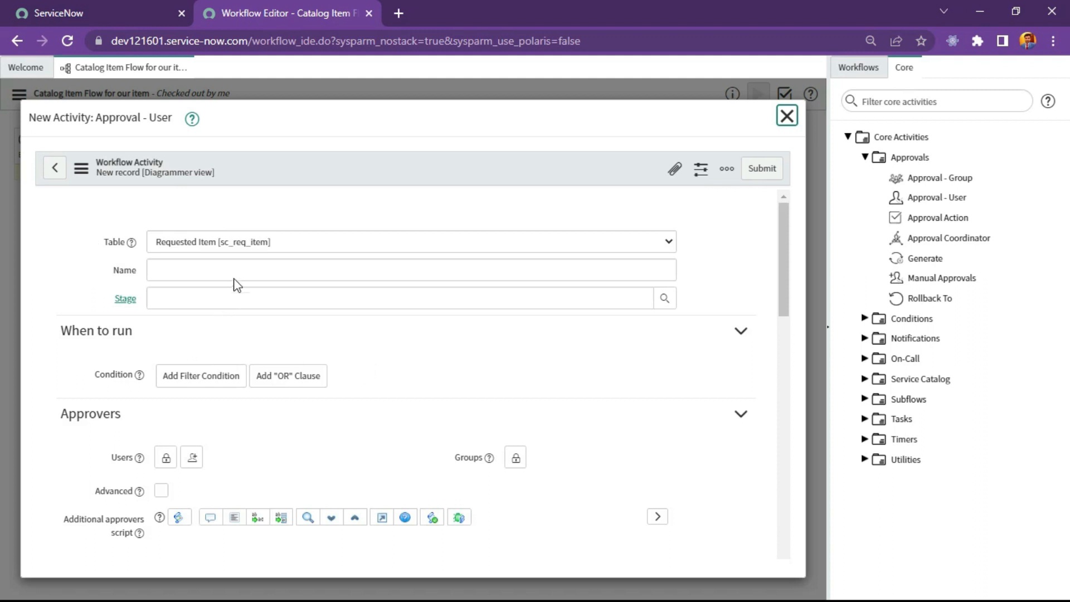
- Name the user approval activity "Line Manager Approval" and set its stage to Waiting for Approval
scroll(629, 446, "down", 2)
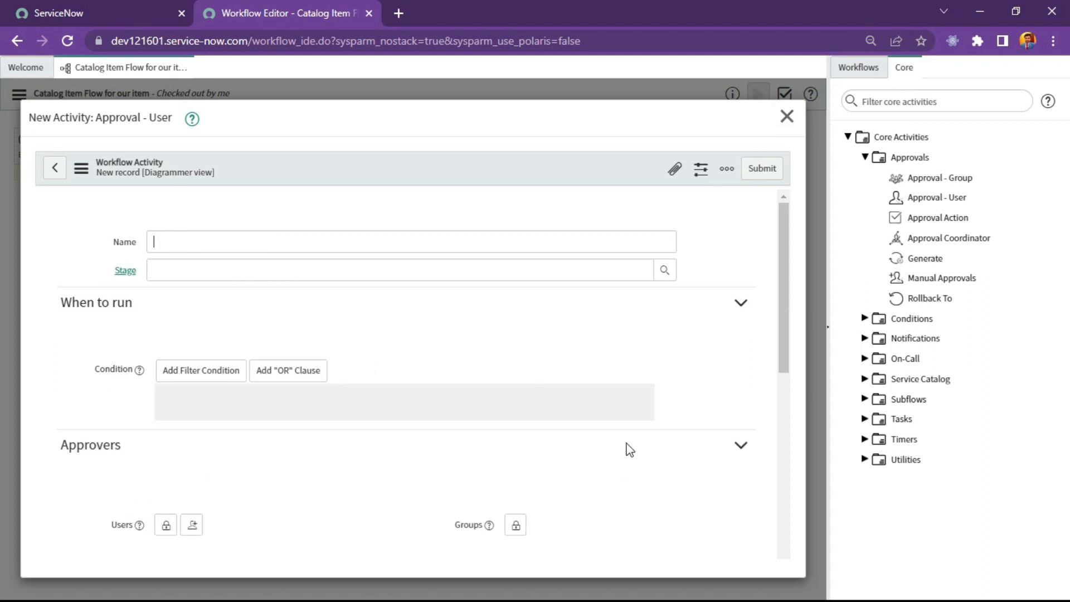
scroll(446, 345, "down", 8)
scroll(380, 302, "up", 10)
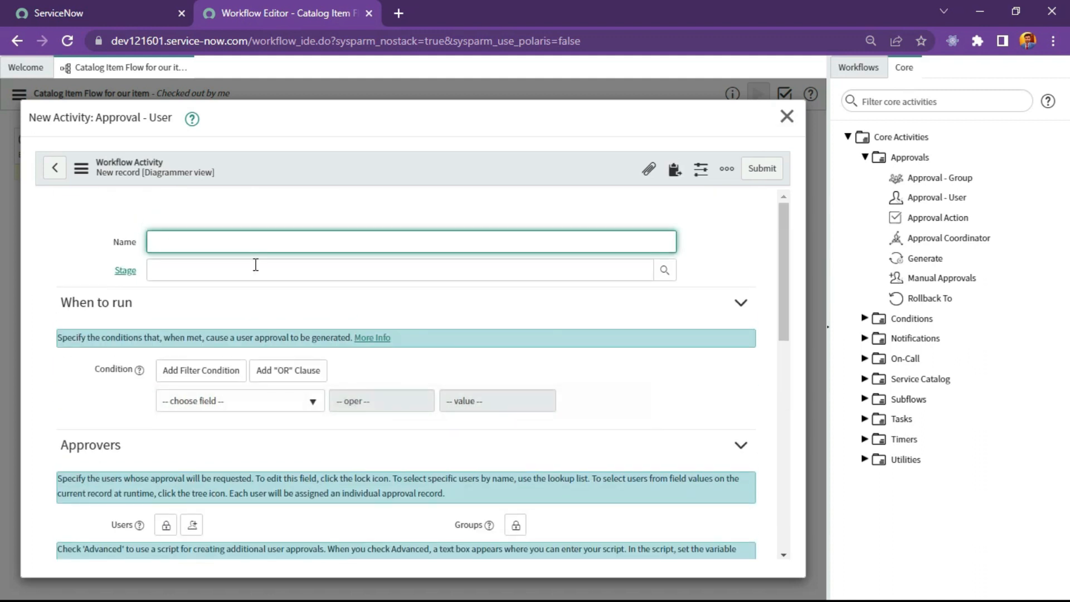
left_click(249, 232)
type("Lim")
left_click(237, 243)
type("Approval")
left_click(252, 270)
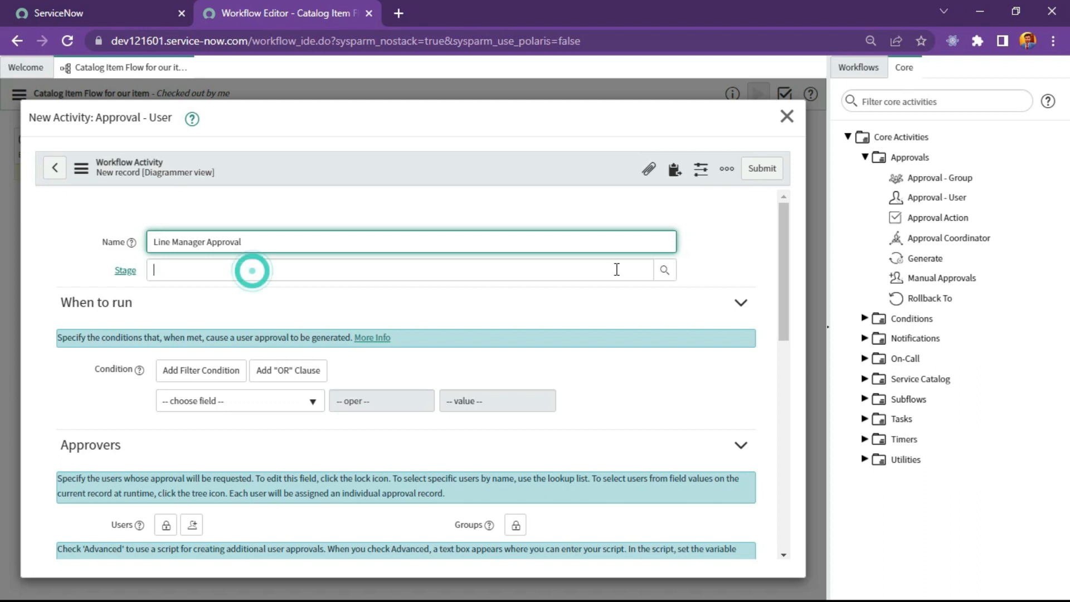
left_click(664, 271)
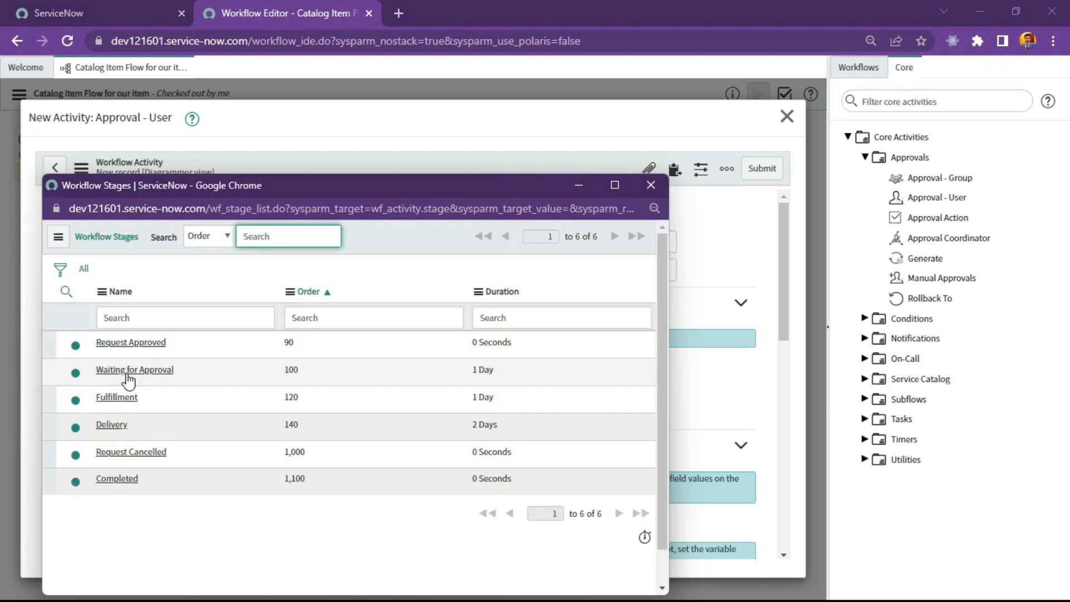
left_click(129, 370)
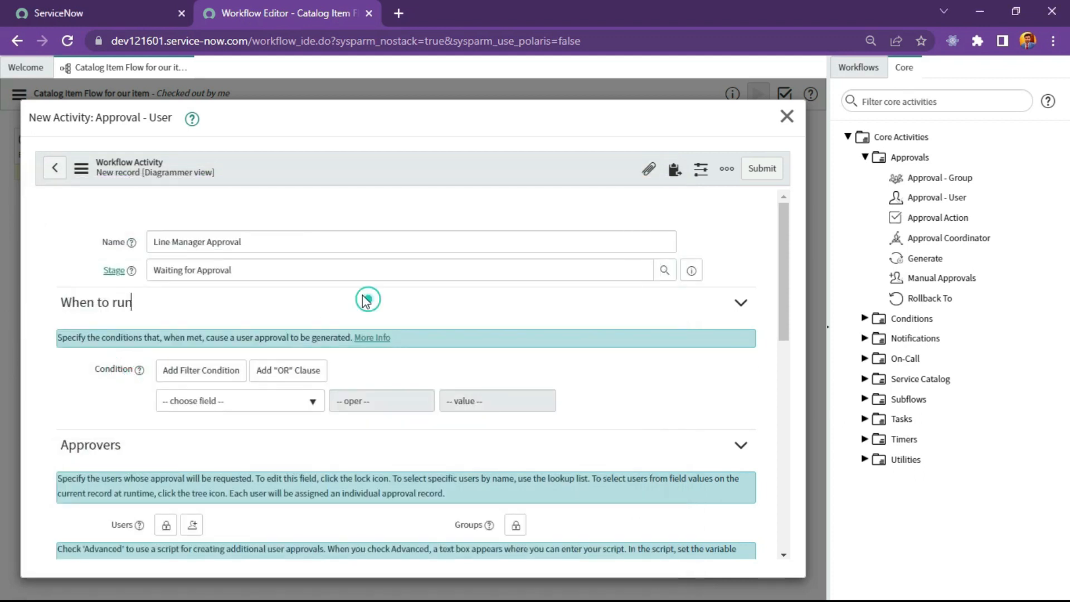
- Leave the run condition of the Line Manager Approval empty and add the System Administrator as the approving user
left_click(219, 399)
left_click(220, 399)
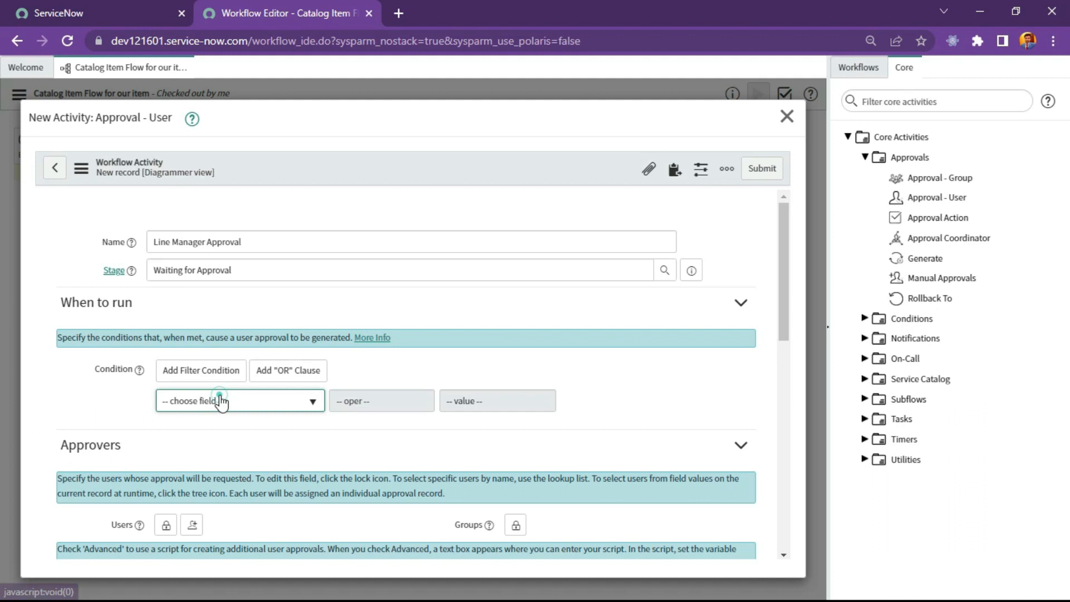
scroll(68, 423, "down", 4)
scroll(147, 411, "up", 4)
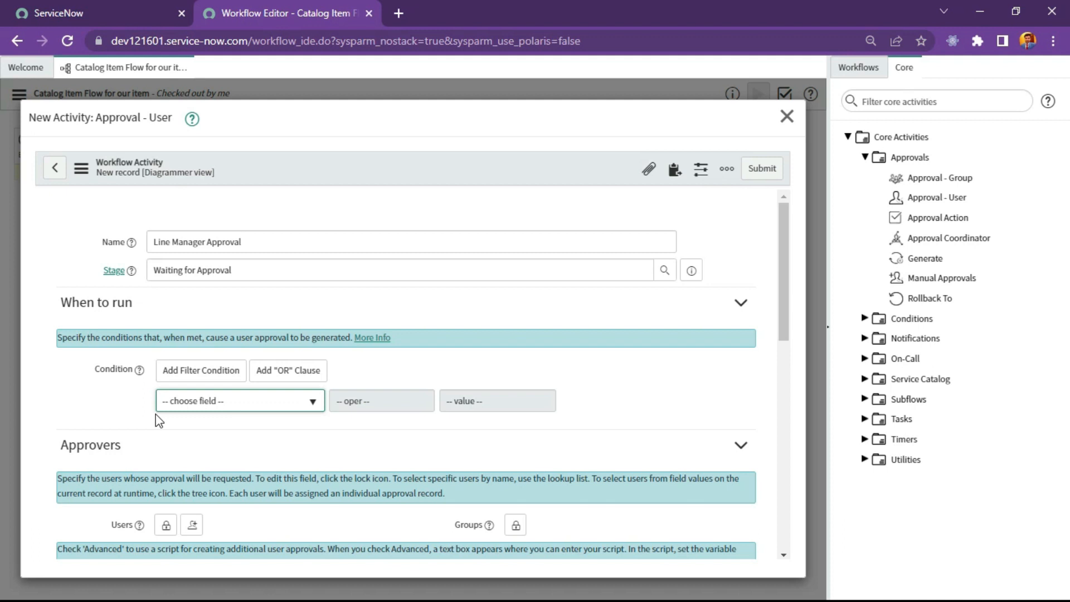
scroll(156, 417, "down", 2)
left_click(185, 452)
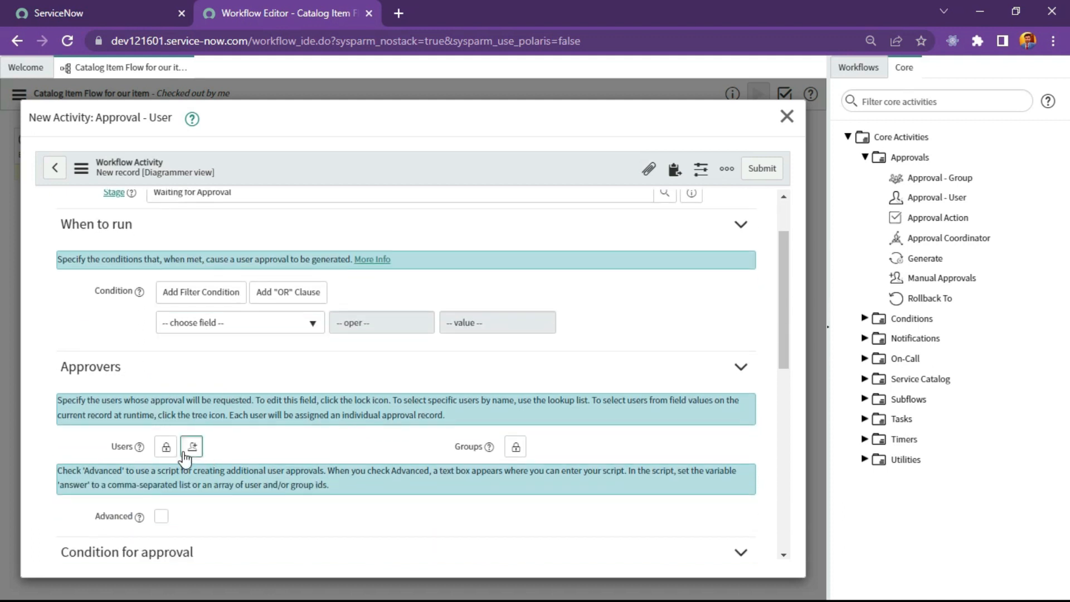
left_click(292, 453)
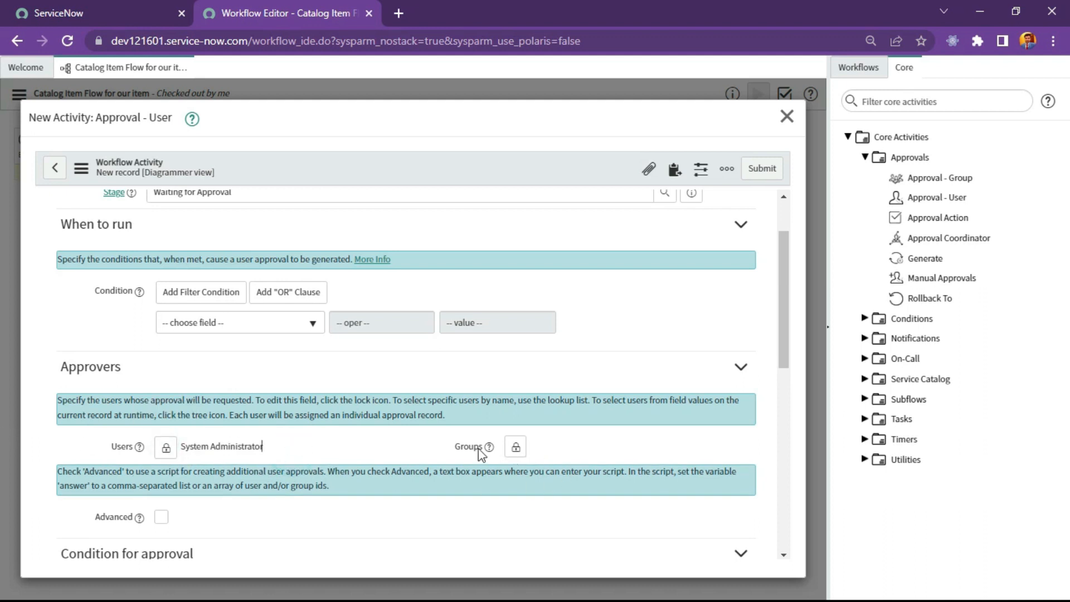
- Enable the Advanced option to view the additional approvers script, and switch the option off again
scroll(423, 429, "down", 8)
scroll(334, 432, "up", 5)
scroll(275, 445, "down", 3)
scroll(223, 423, "up", 4)
left_click(162, 440)
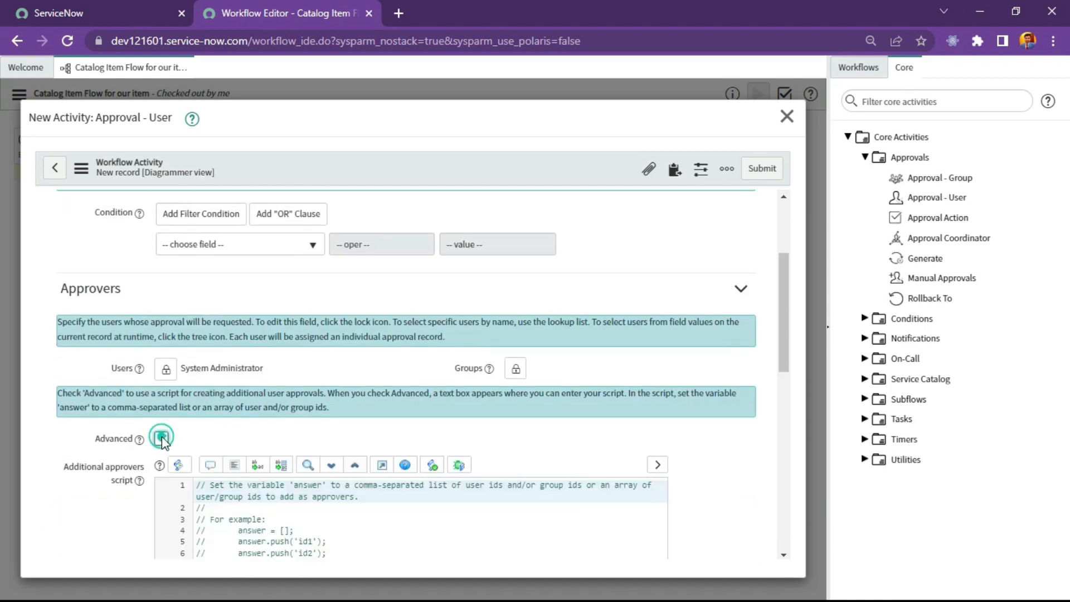
scroll(405, 512, "down", 5)
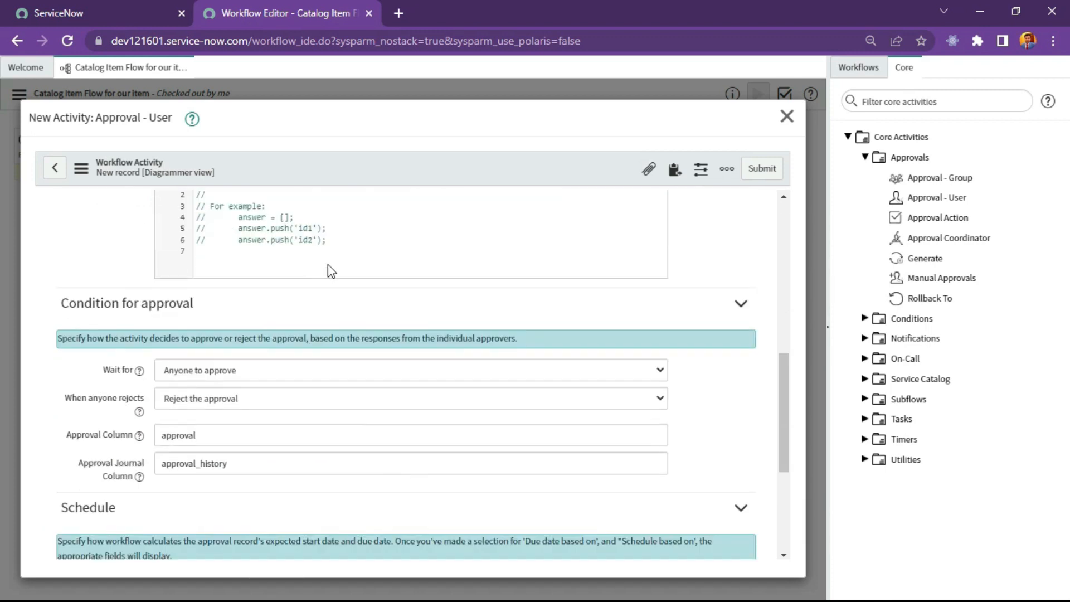
scroll(330, 270, "up", 4)
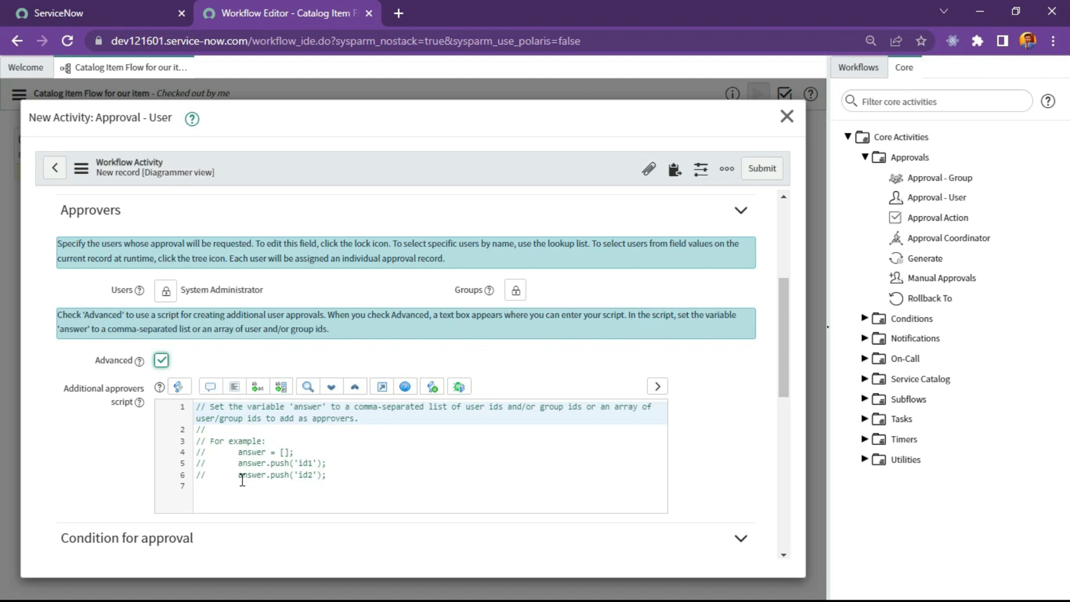
left_click(162, 360)
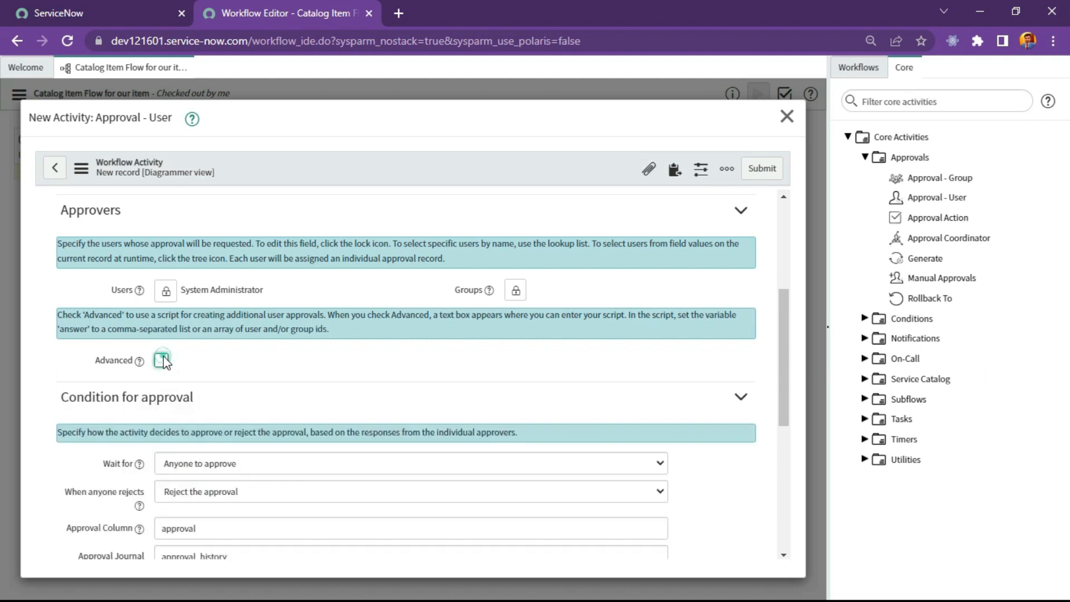
- Set the approval to wait for Anyone to approve and to use Reject the approval when anyone rejects
scroll(343, 468, "down", 6)
scroll(343, 468, "up", 4)
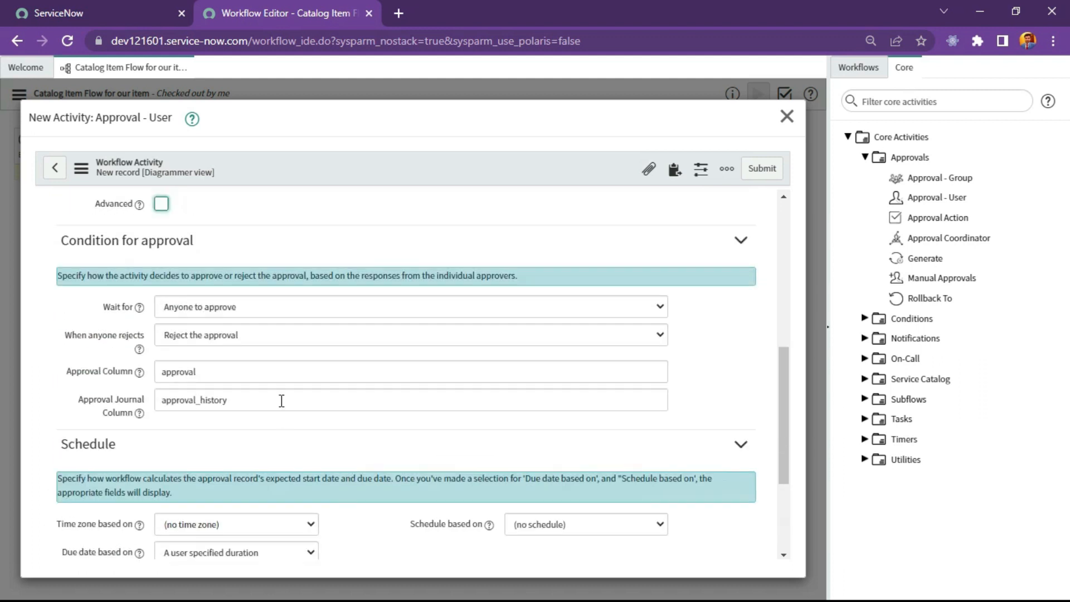
scroll(280, 415, "up", 1)
left_click(208, 388)
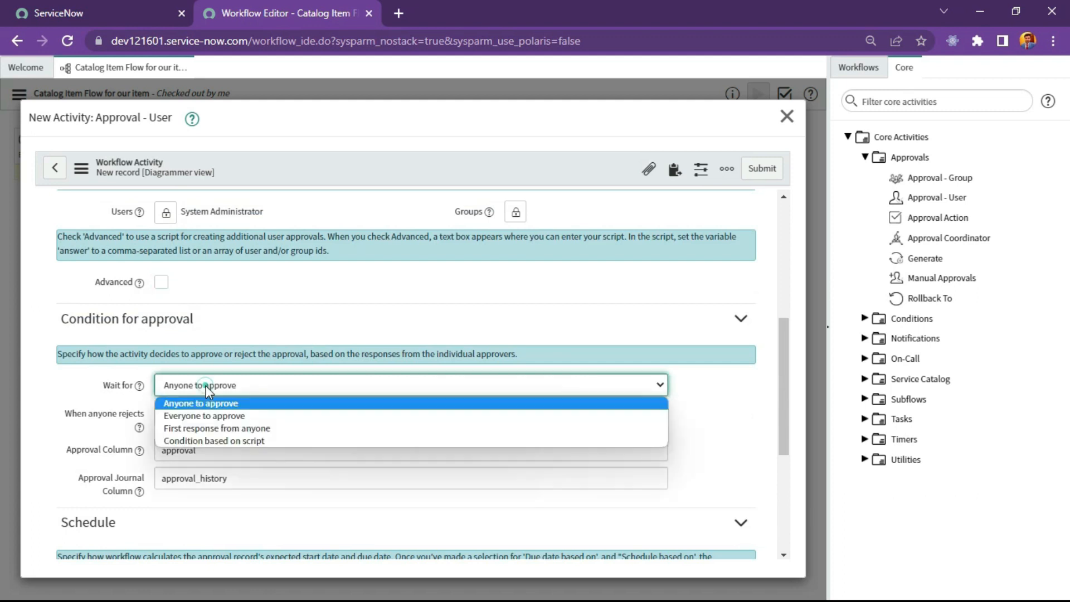
left_click(259, 402)
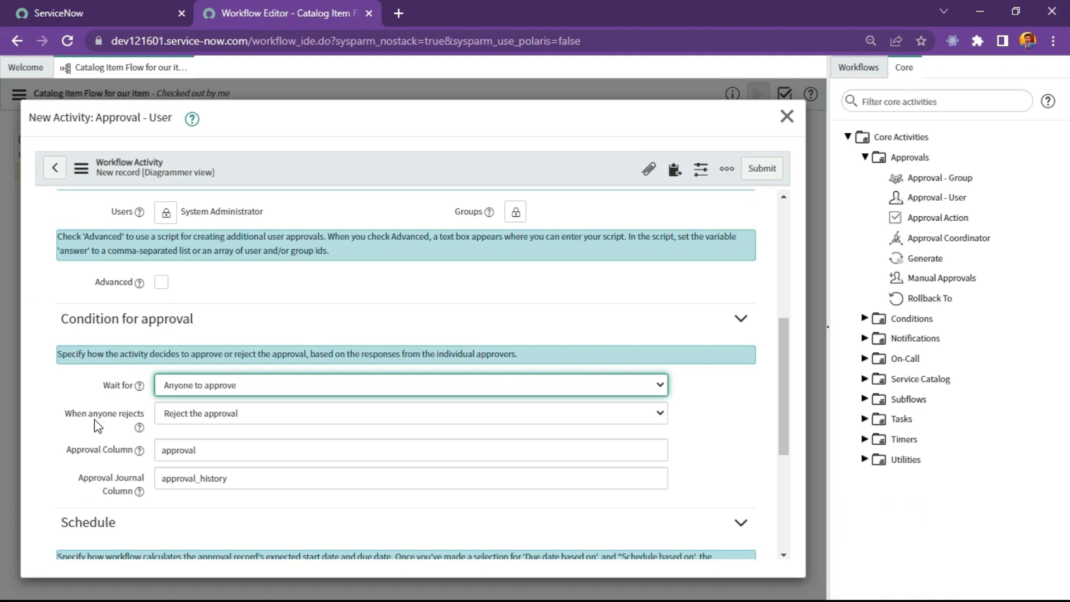
left_click(197, 424)
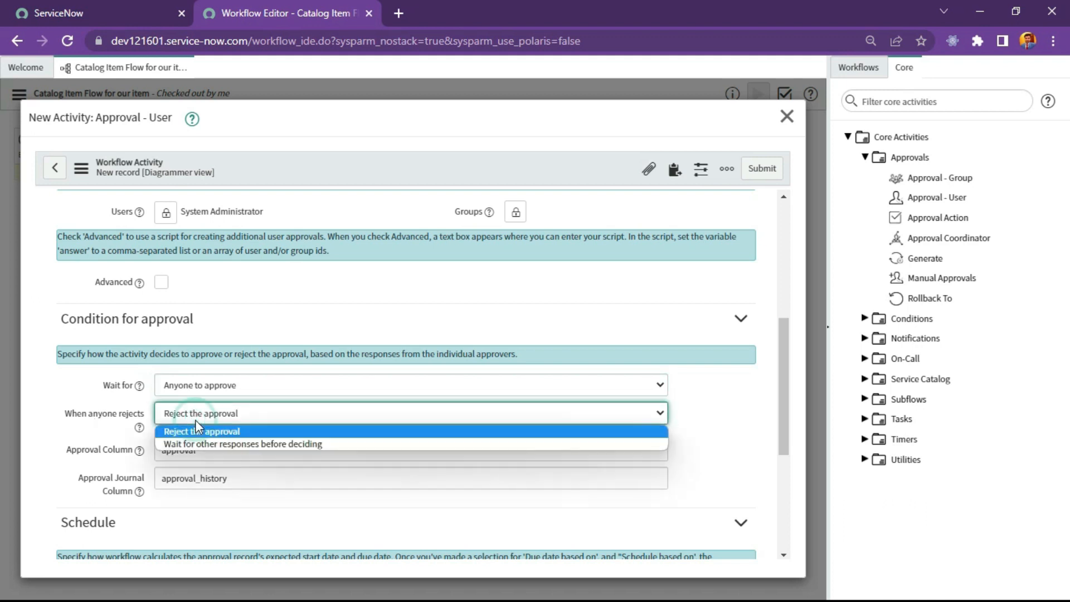
left_click(195, 421)
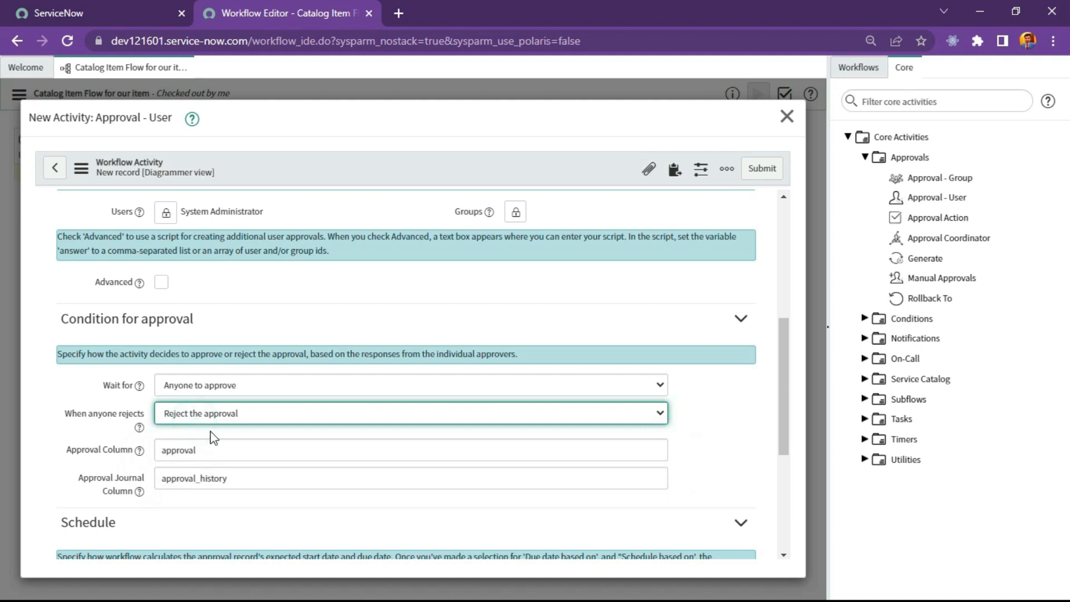
- Check the approval columns and schedule settings and submit the Line Manager Approval activity
scroll(250, 477, "down", 3)
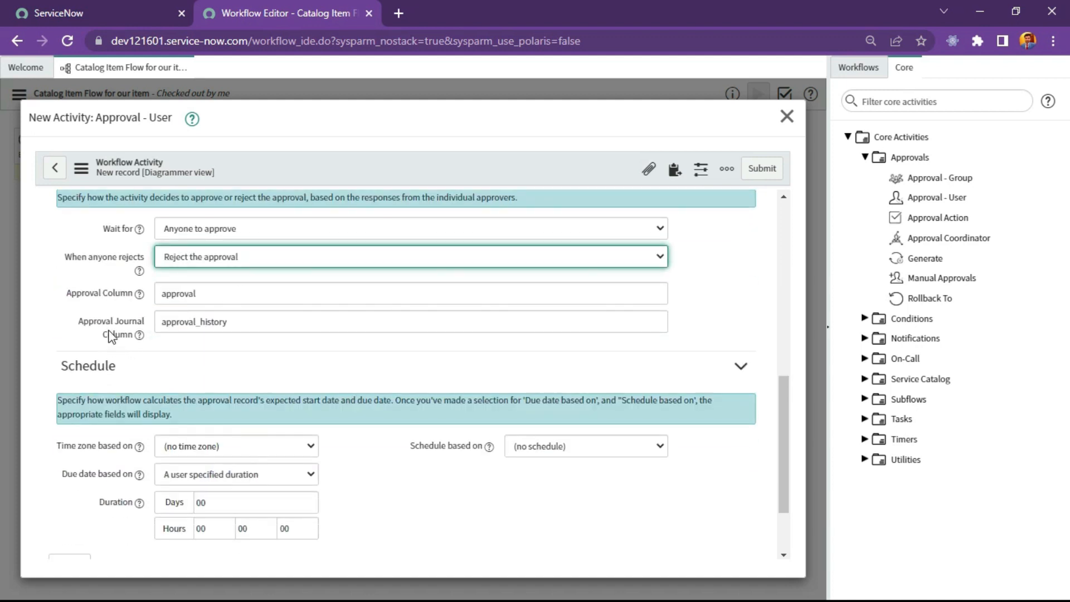
scroll(364, 480, "down", 1)
scroll(363, 487, "up", 5)
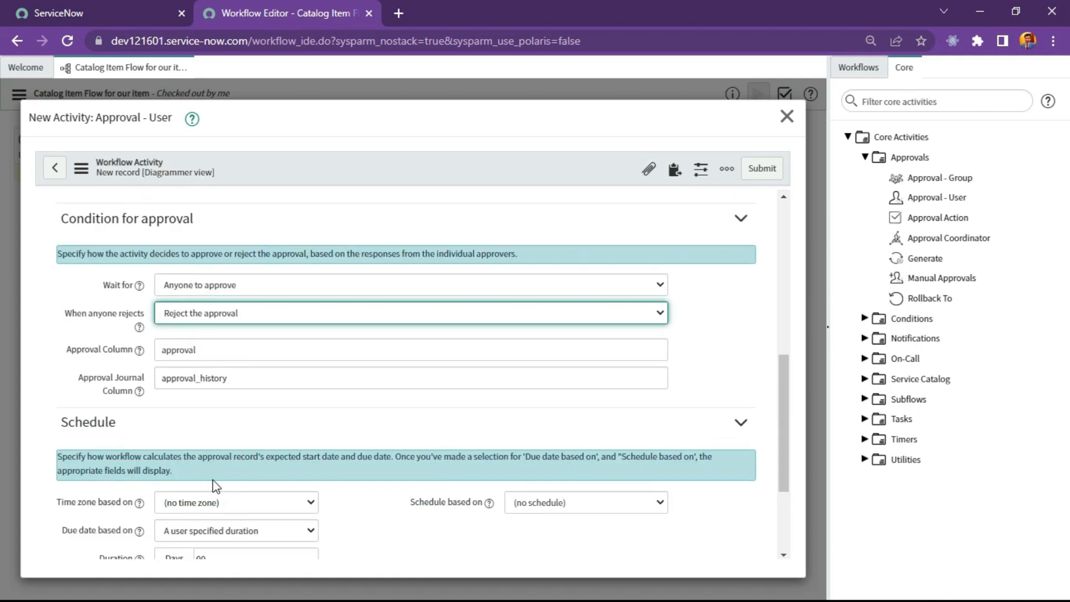
scroll(373, 505, "up", 4)
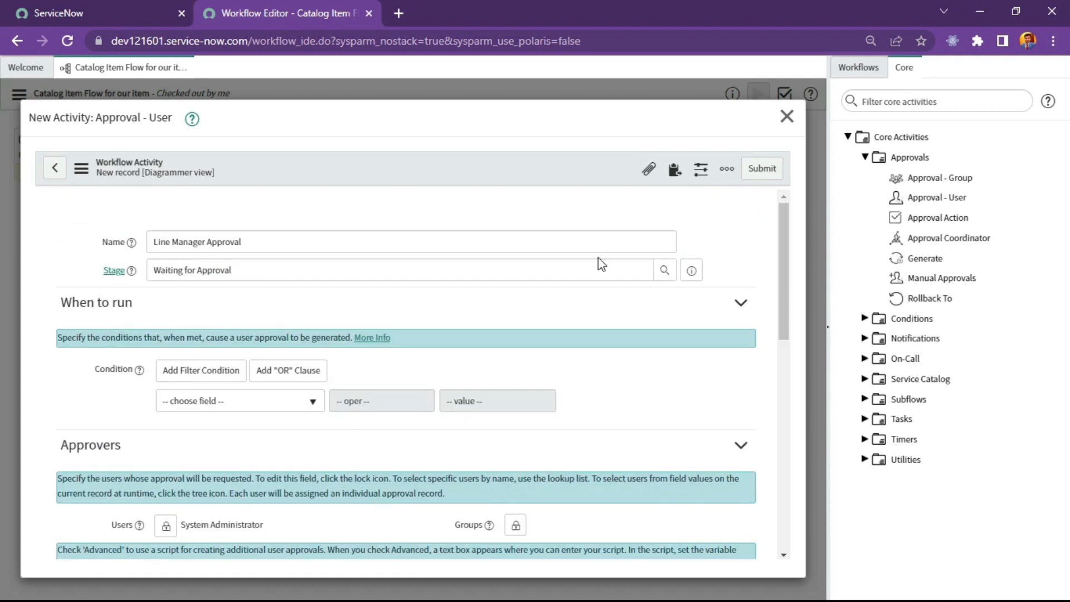
left_click(761, 169)
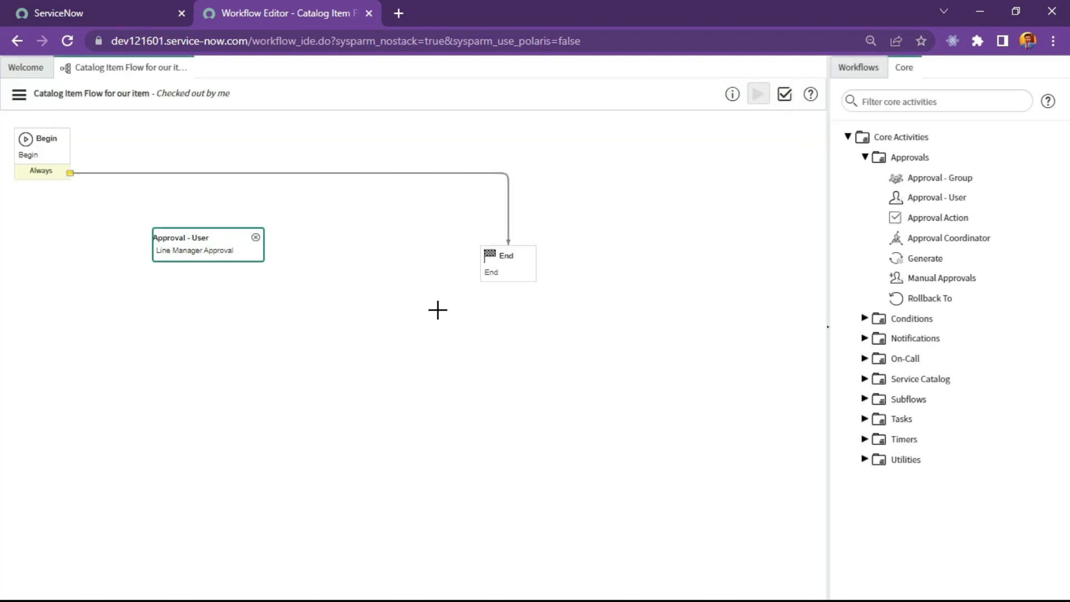
- Move Line Manager Approval beside Begin, delete the Begin-to-End transition, and connect Begin's Always output to the approval
left_click_drag(207, 240, 212, 135)
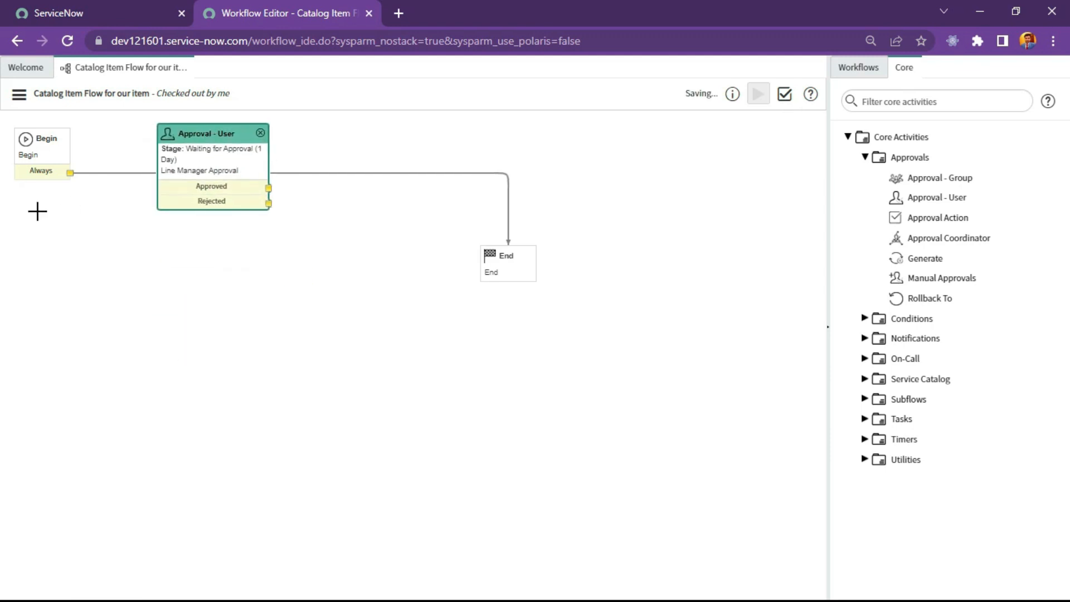
left_click(415, 174)
key("Delete")
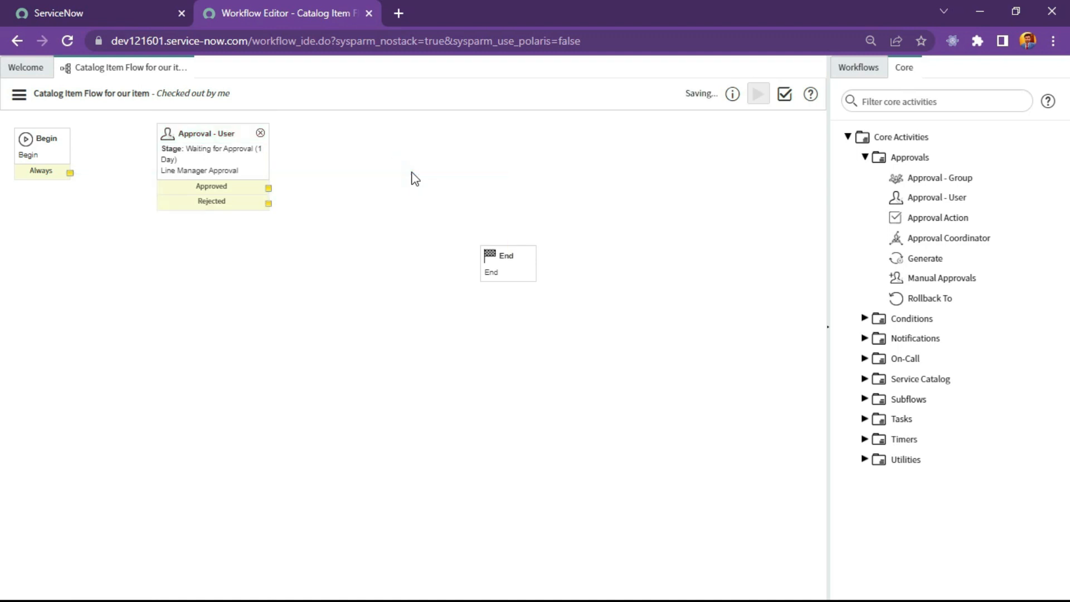
left_click_drag(69, 173, 184, 177)
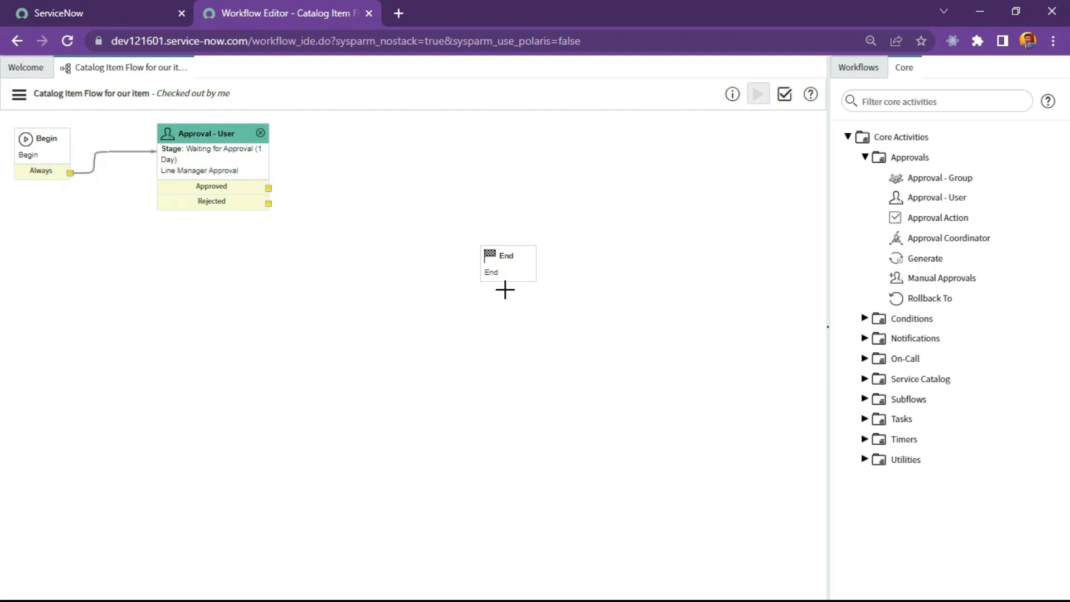
- Move the End activity farther from the approval and add a Catalog Task activity between them
mouse_move(505, 255)
left_mouse_down()
mouse_move(593, 167)
mouse_move(566, 165)
mouse_move(617, 163)
left_mouse_up()
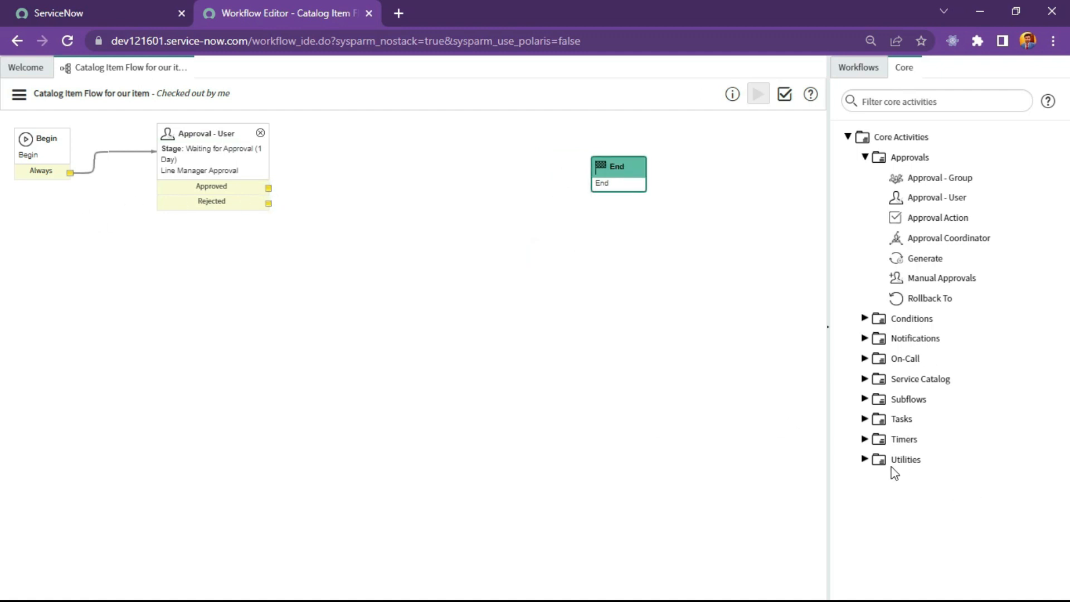
left_click(867, 380)
left_click(867, 380)
left_click(865, 419)
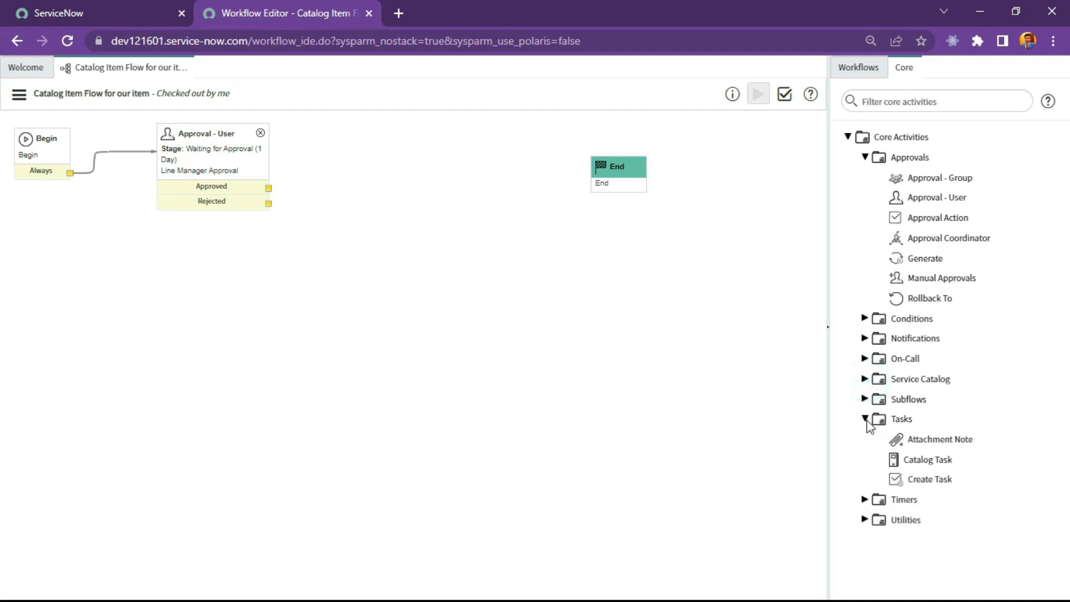
left_click_drag(941, 459, 415, 121)
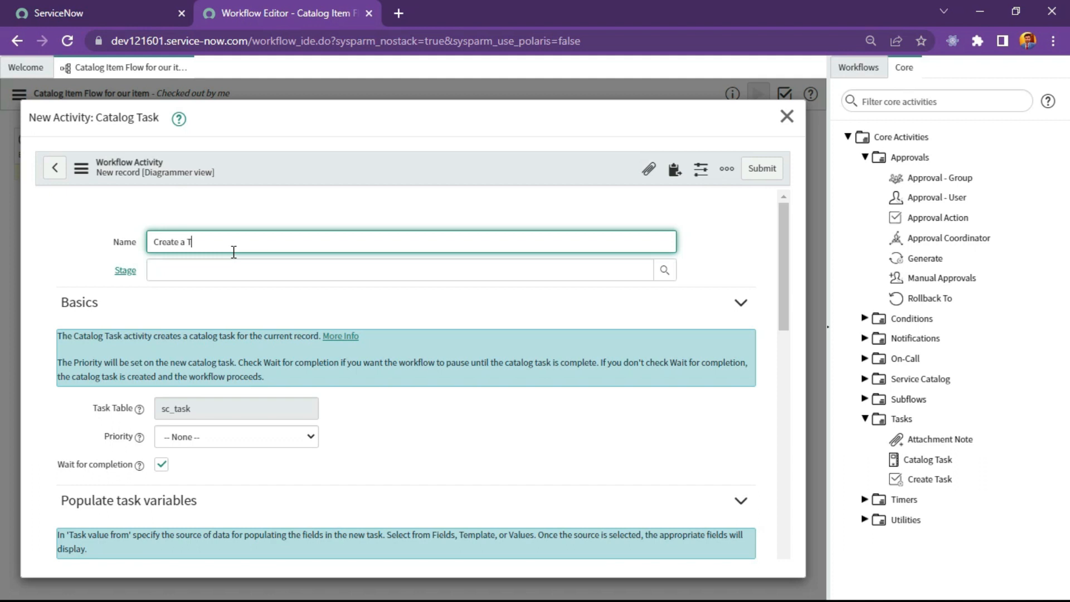
- Set the source of the catalog task's field values to Values
scroll(234, 252, "down", 4)
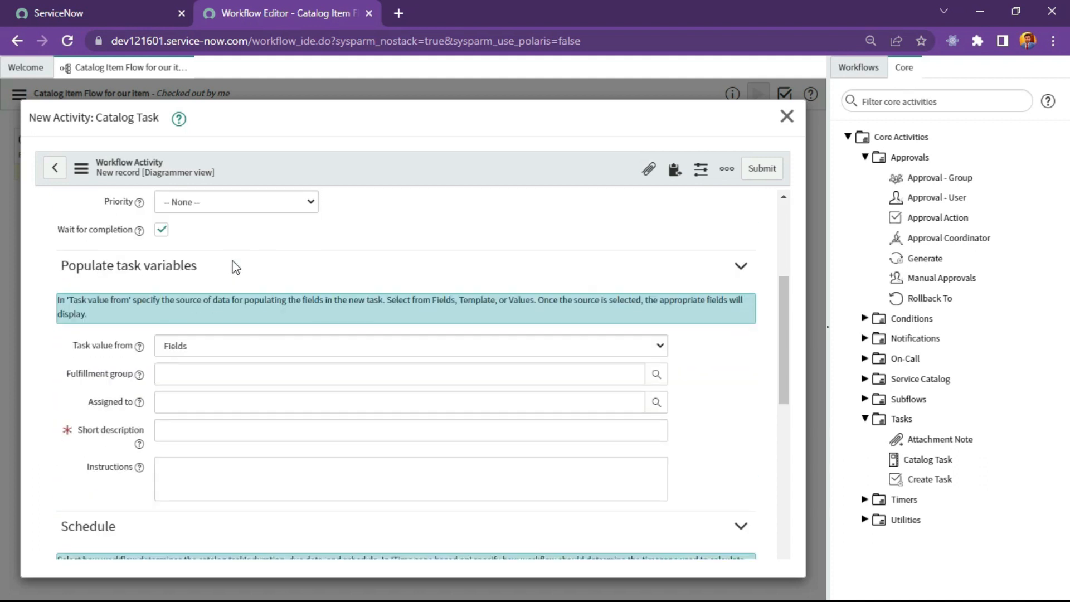
left_click(185, 347)
left_click(185, 346)
left_click(185, 346)
left_click(186, 389)
left_click(189, 347)
left_click(190, 347)
left_click(207, 385)
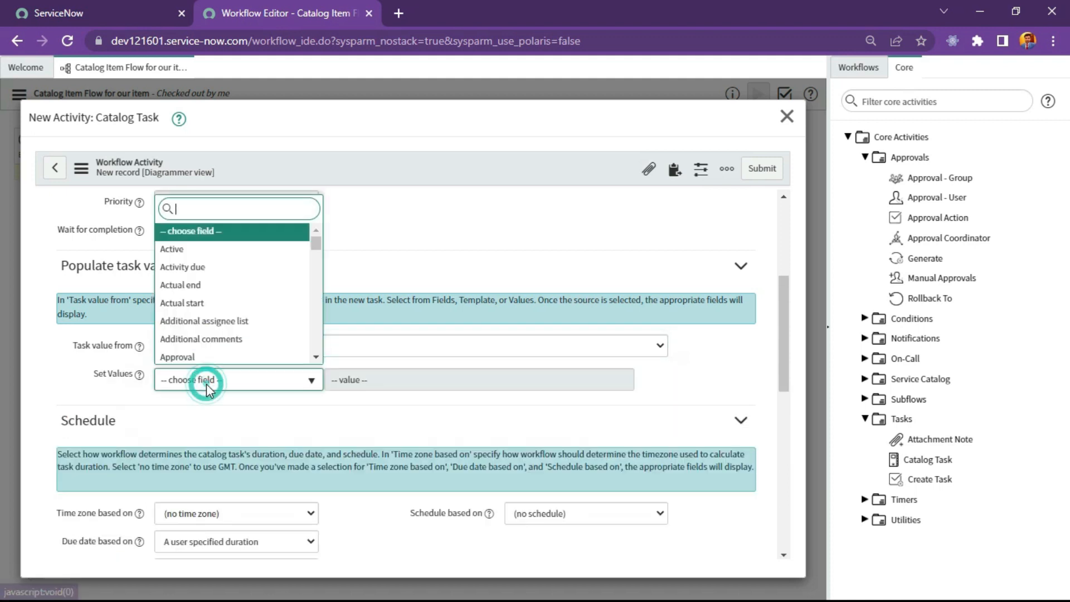
left_click(206, 384)
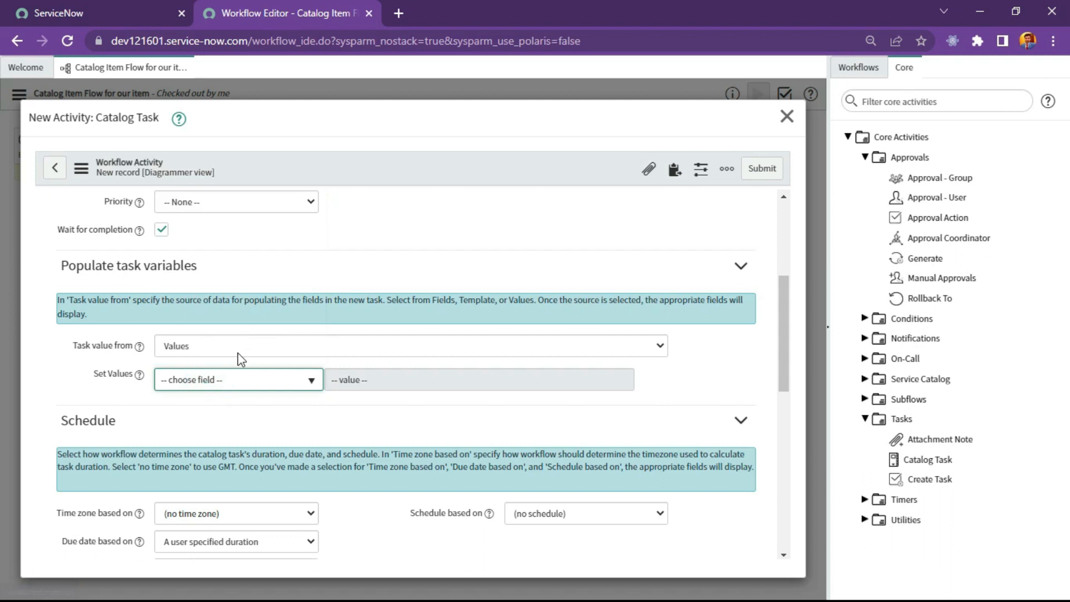
- Add a Short description value of "Testing Server" to the catalog task
left_click(220, 382)
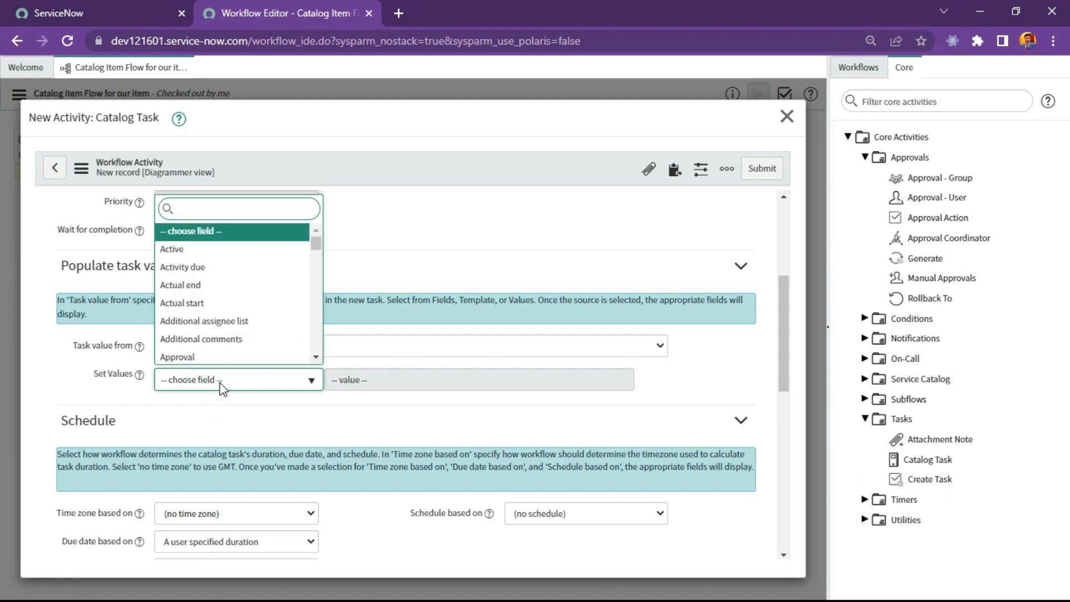
type("short")
key("Return")
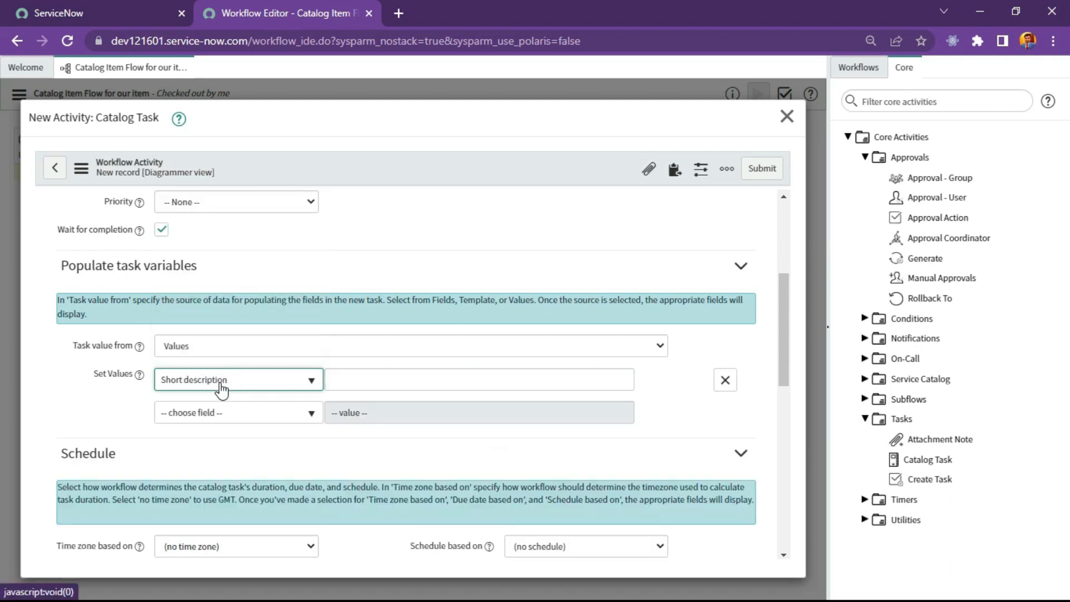
left_click(429, 380)
type("Testing Server")
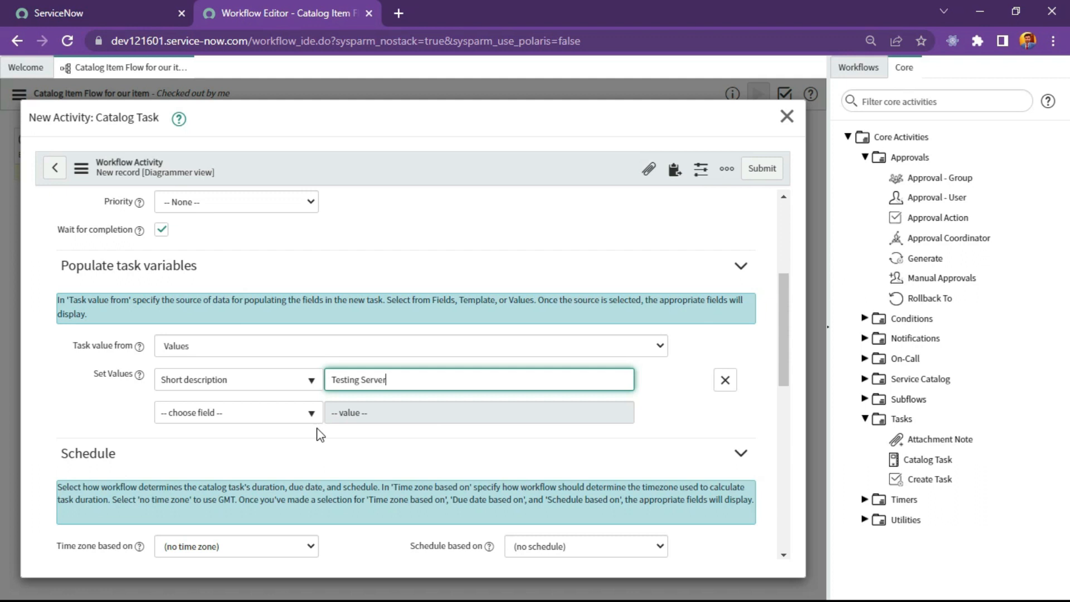
- Add an Assignment group value to the catalog task and select the Application Development group
left_click(279, 418)
type("assignm")
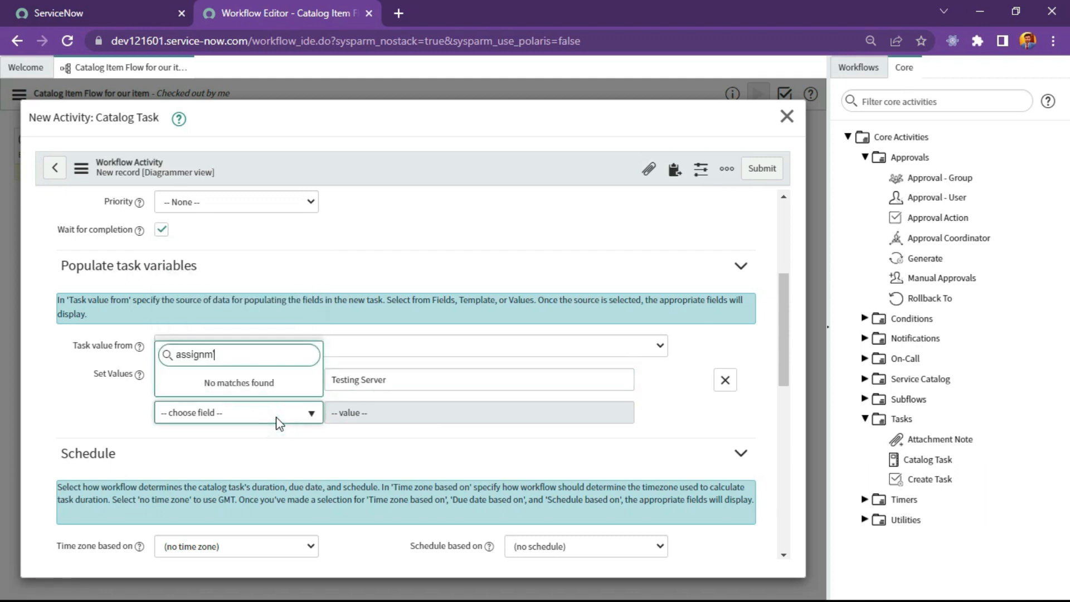
key("BackSpace")
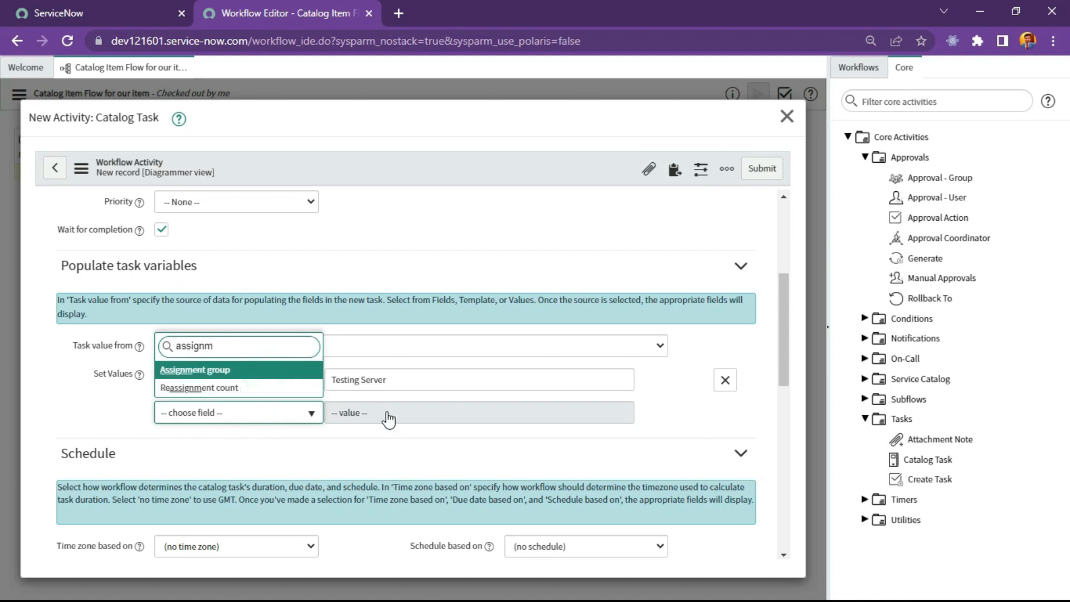
key("Return")
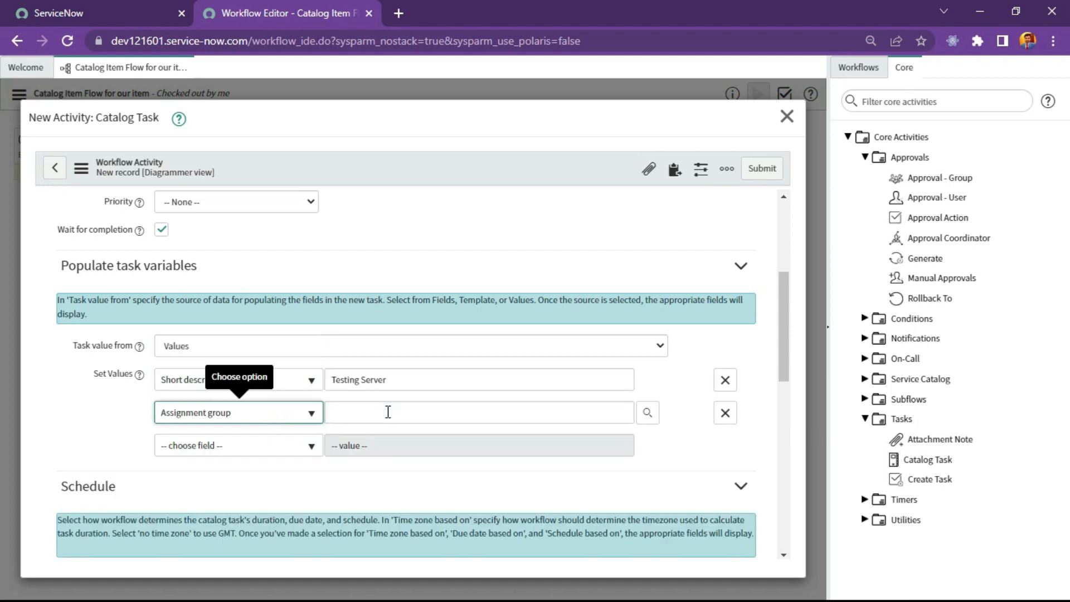
left_click(387, 412)
left_click(646, 413)
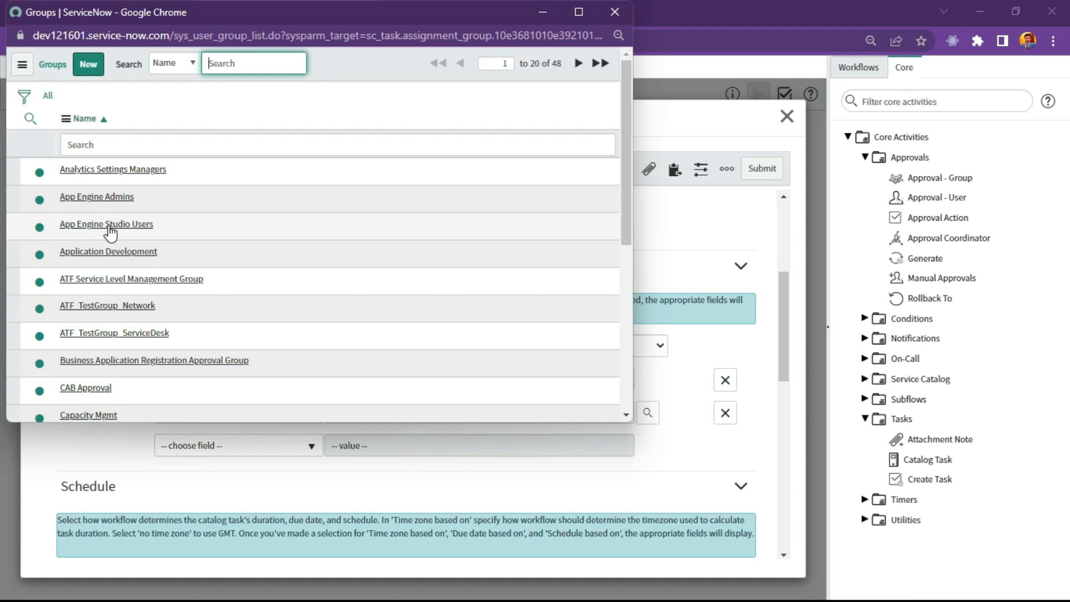
left_click(73, 252)
- Examine the catalog task's script option and the variables available for the task form
scroll(125, 468, "down", 10)
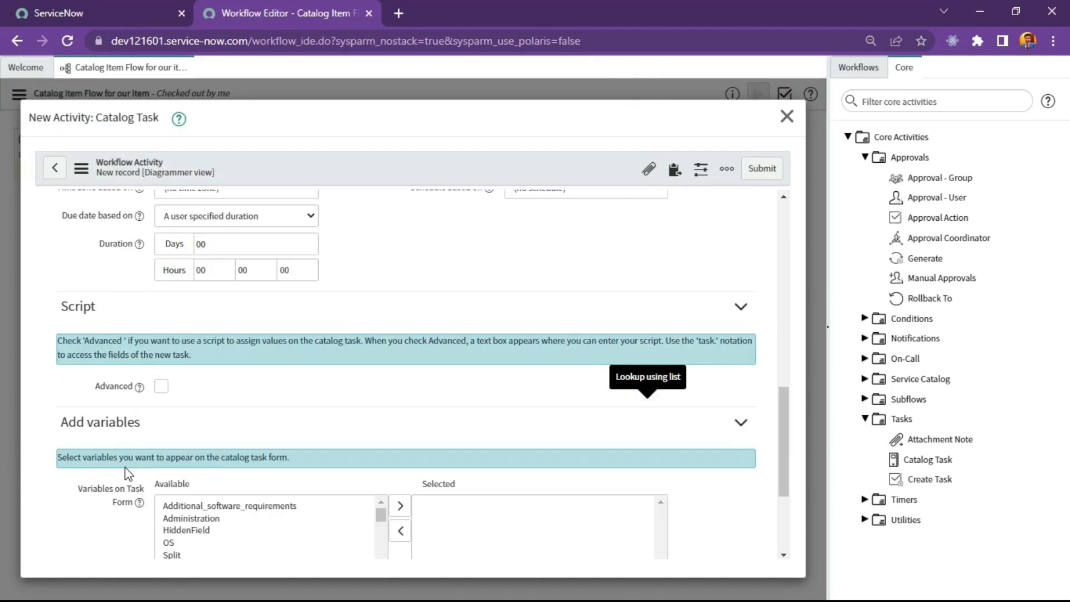
scroll(195, 403, "down", 5)
scroll(199, 405, "up", 5)
scroll(128, 429, "up", 2)
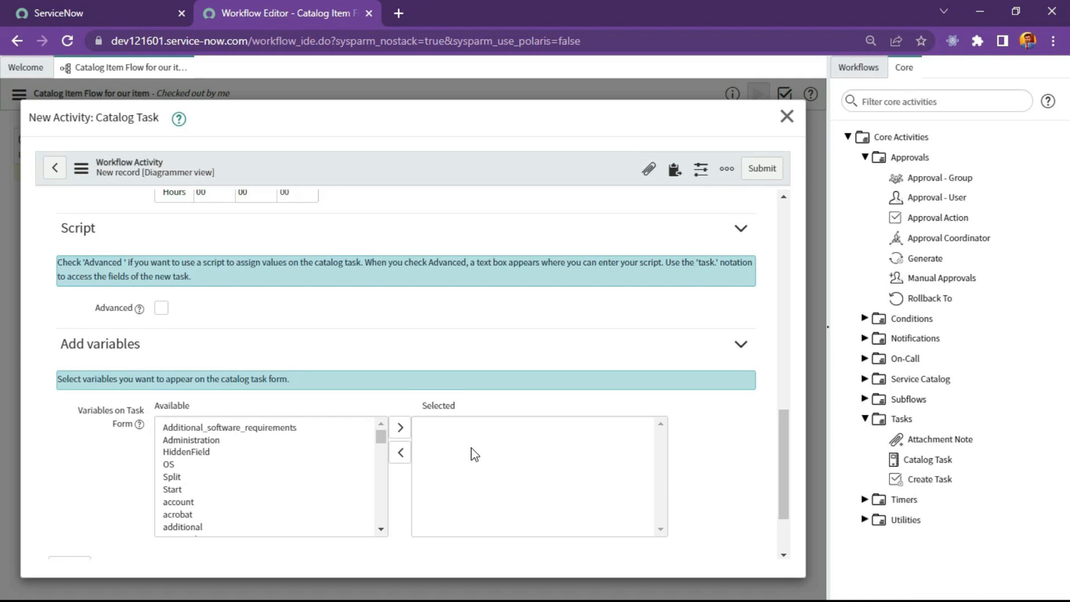
- Browse the available variables for the task form and preview the catalog task's advanced script editor, leaving Advanced disabled
scroll(258, 457, "down", 10)
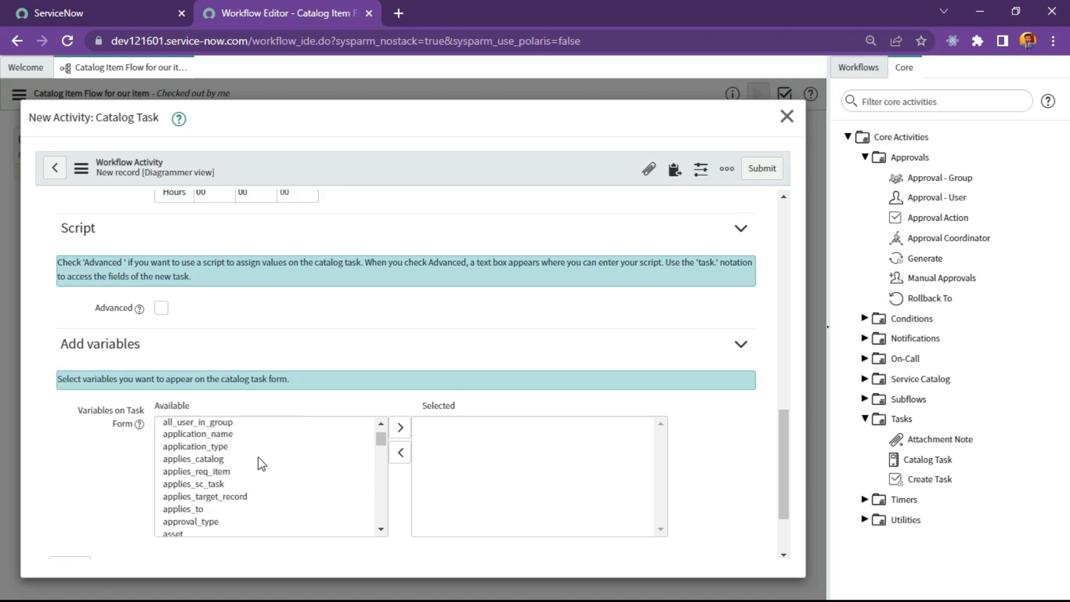
scroll(259, 464, "down", 8)
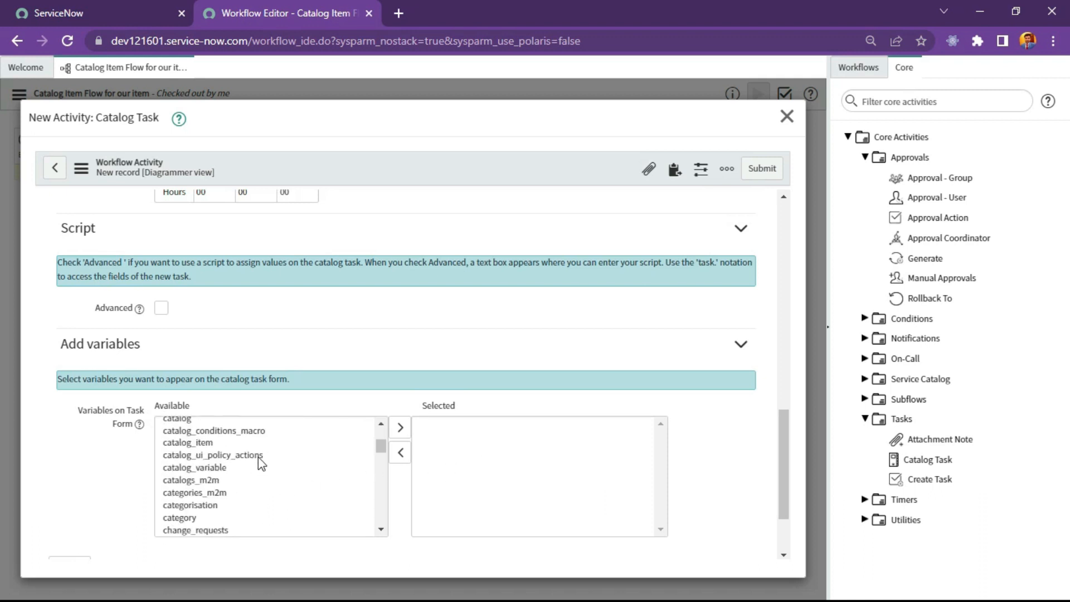
scroll(258, 457, "up", 20)
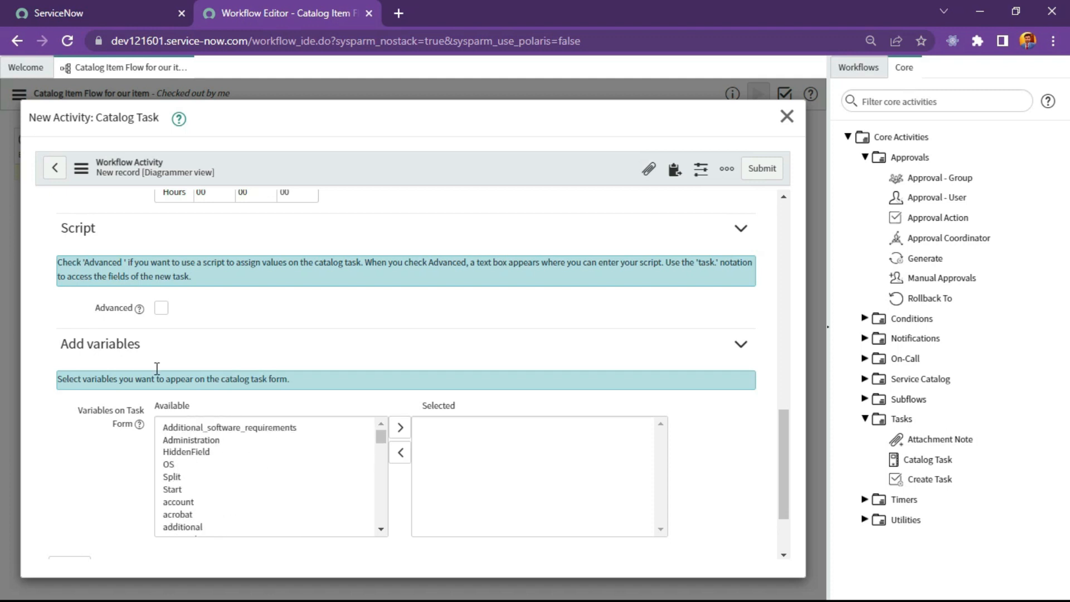
scroll(283, 347, "down", 3)
scroll(287, 357, "down", 10)
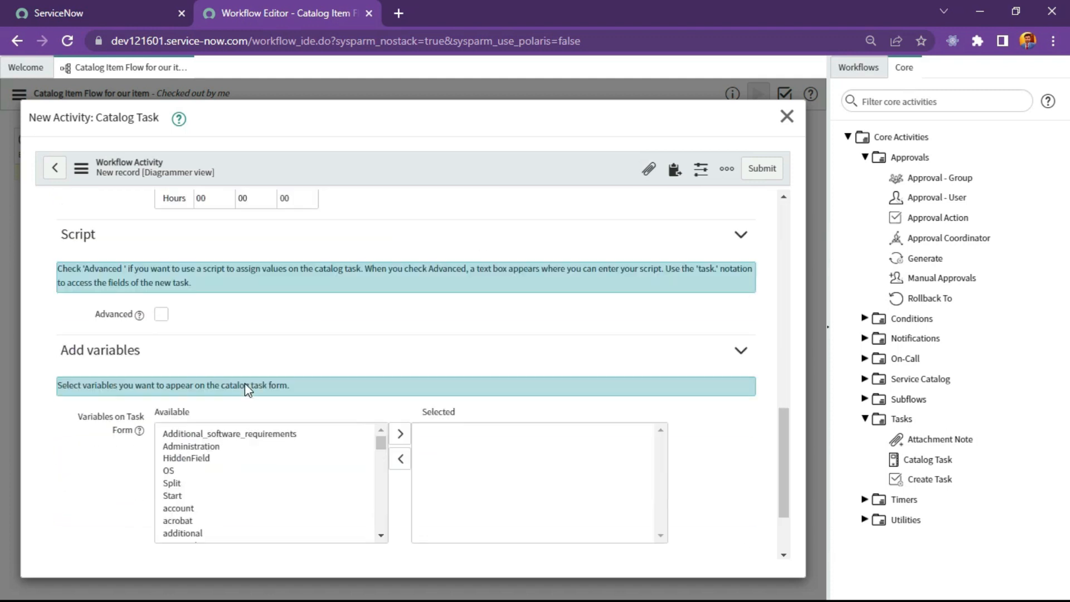
left_click(160, 308)
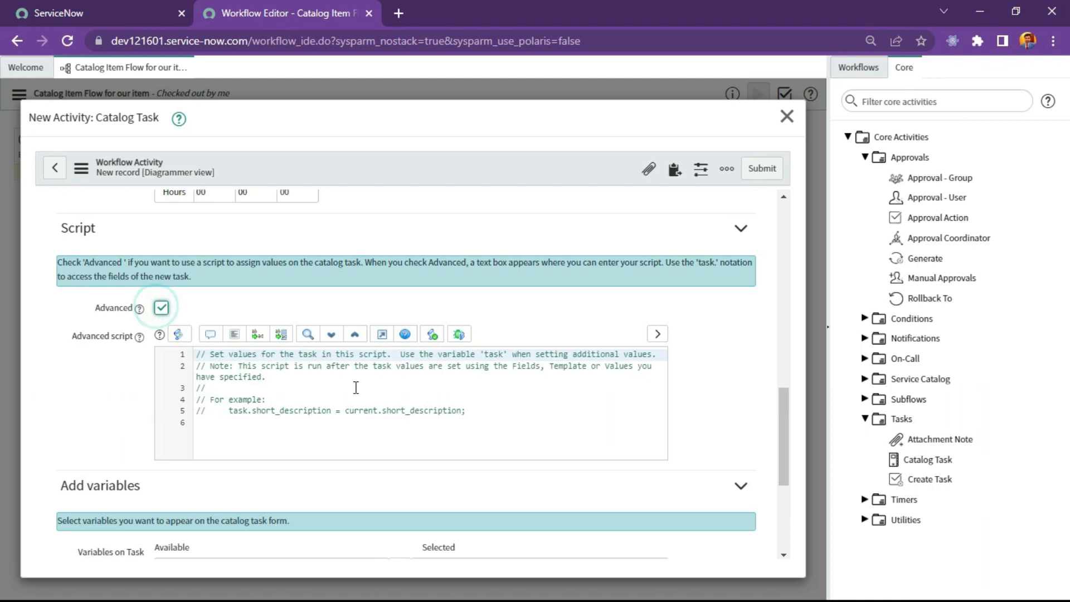
left_click(160, 308)
- Submit the new catalog task and connect the line manager approval's Approved outcome to it
scroll(641, 279, "up", 8)
left_click(754, 169)
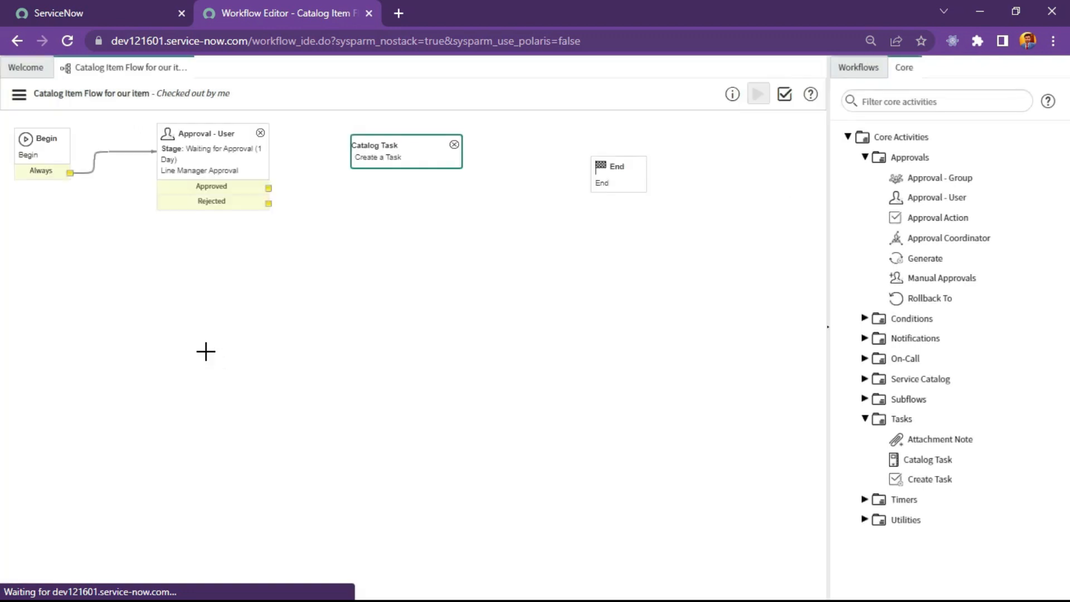
left_click_drag(268, 189, 370, 166)
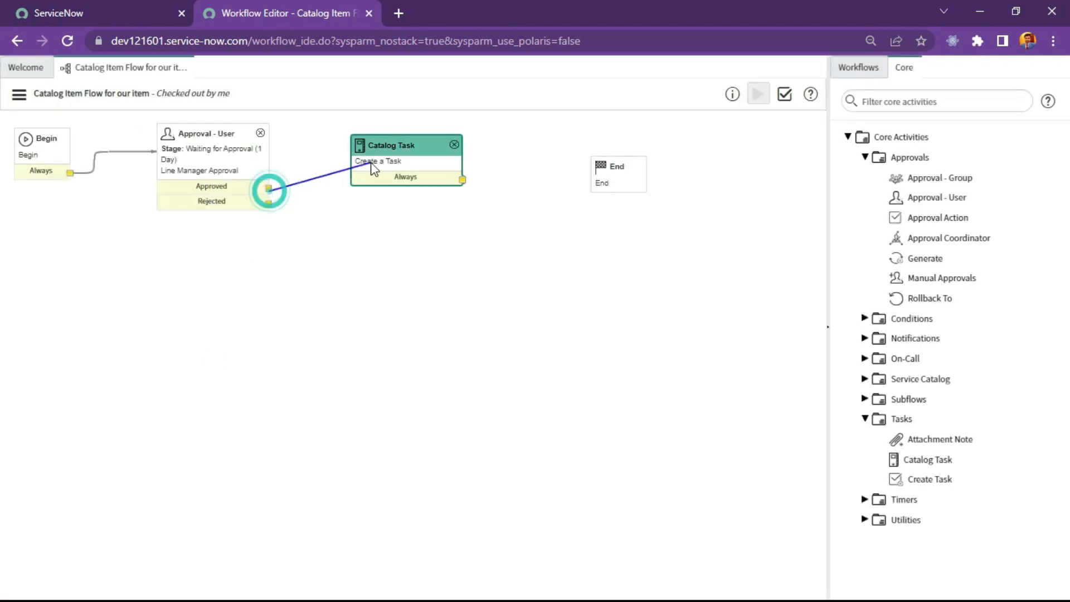
- Set the catalog task's stage to Fulfillment and connect its Always outcome to the End activity
double_click(403, 163)
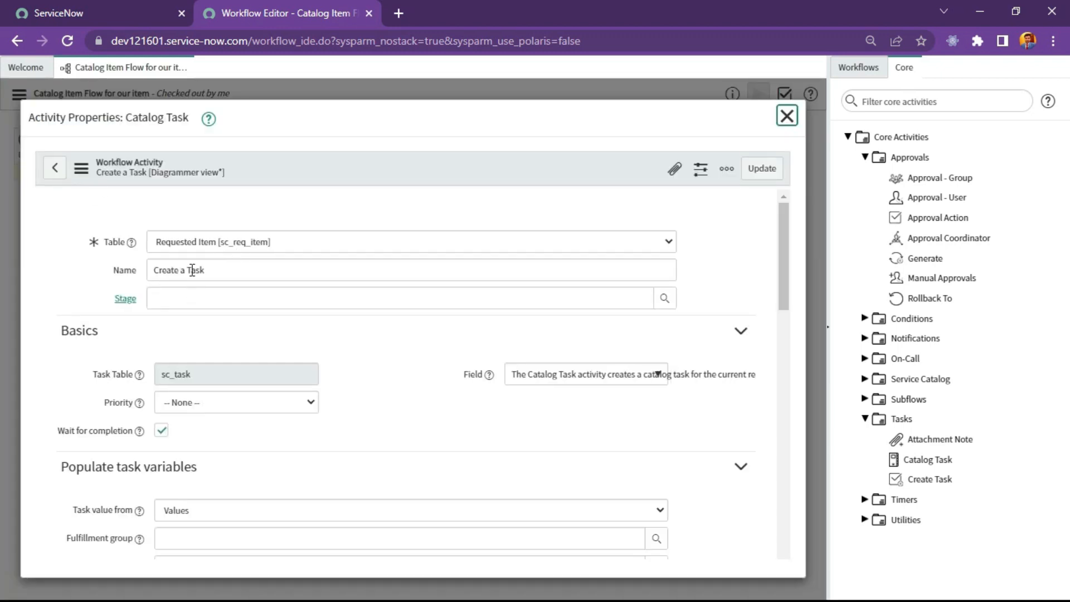
left_click(192, 270)
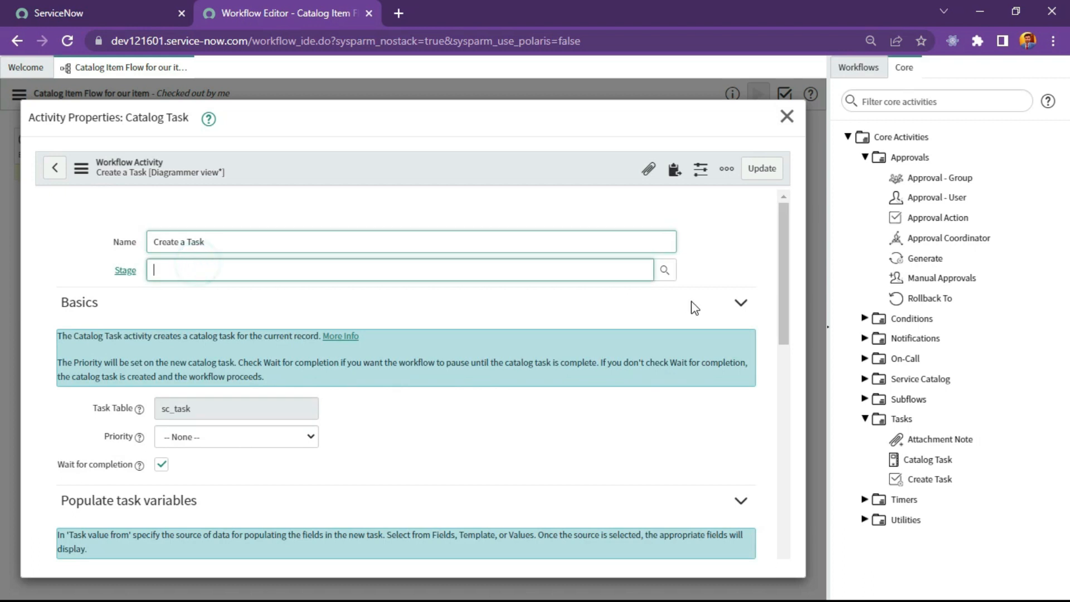
left_click(666, 271)
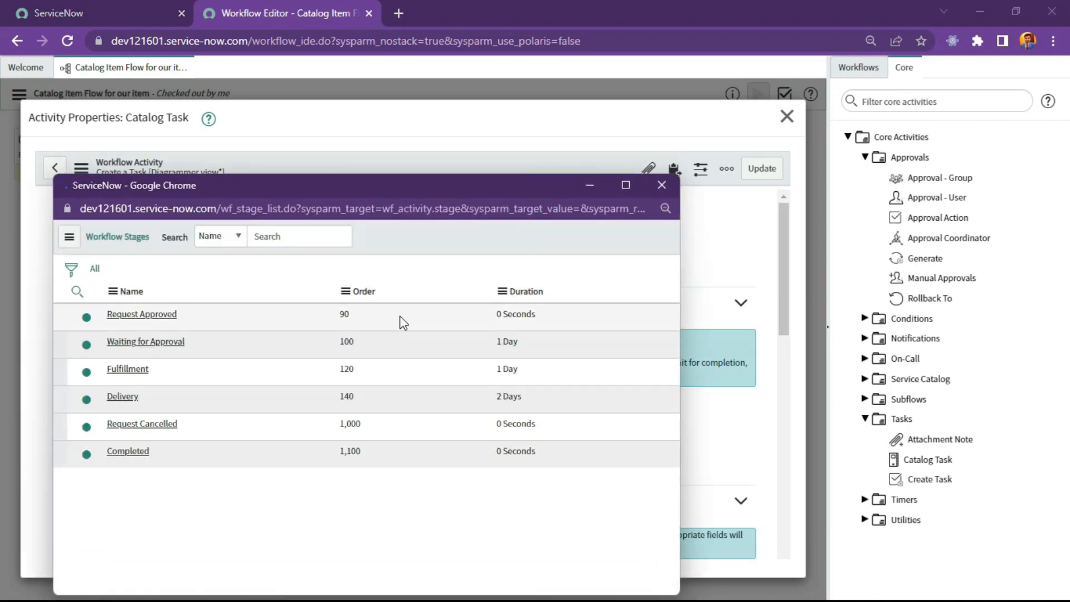
left_click(122, 395)
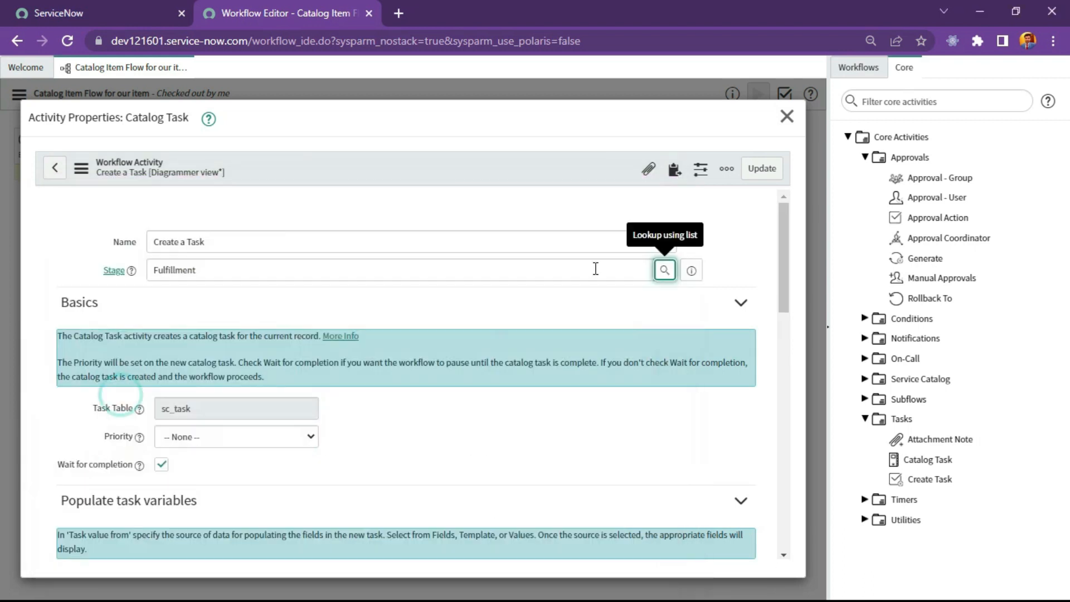
left_click(761, 168)
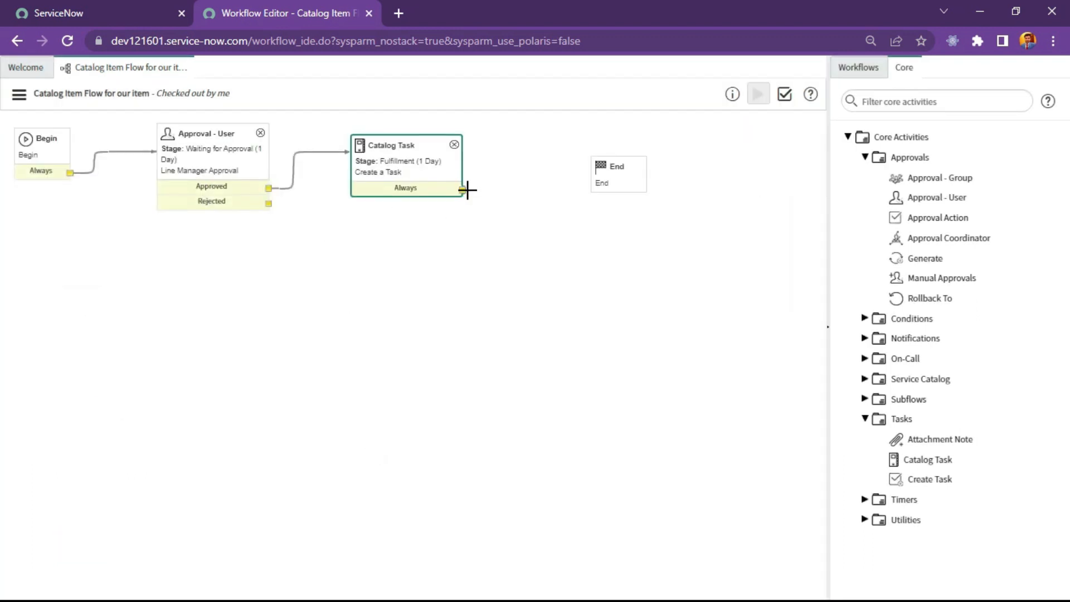
left_click_drag(462, 189, 601, 171)
- Review the catalog task's name and Wait for completion setting in its activity properties
double_click(384, 159)
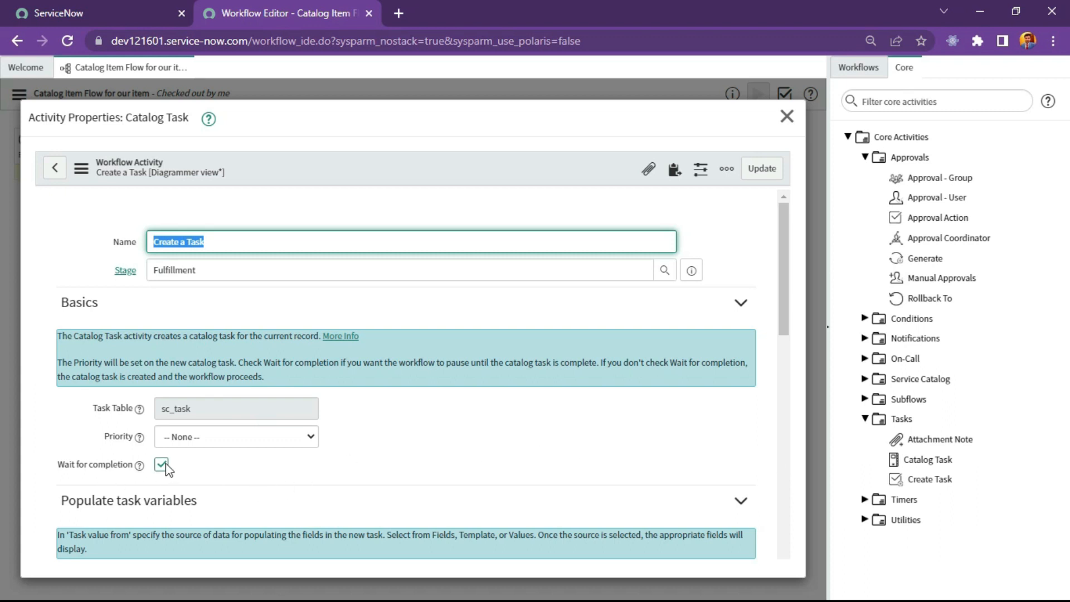
left_click(303, 202)
triple_click(299, 242)
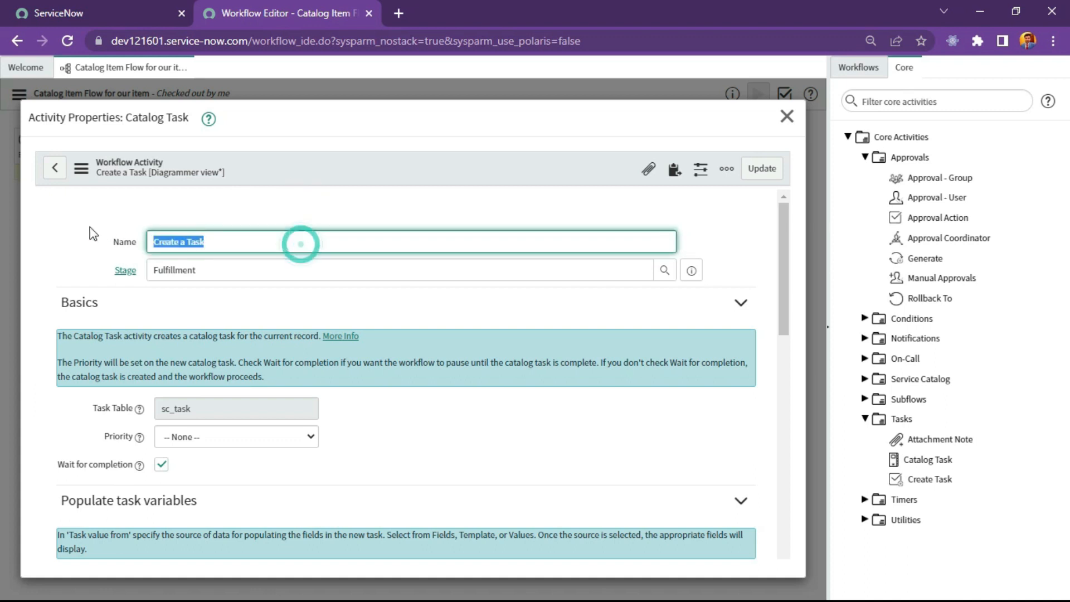
left_click(354, 414)
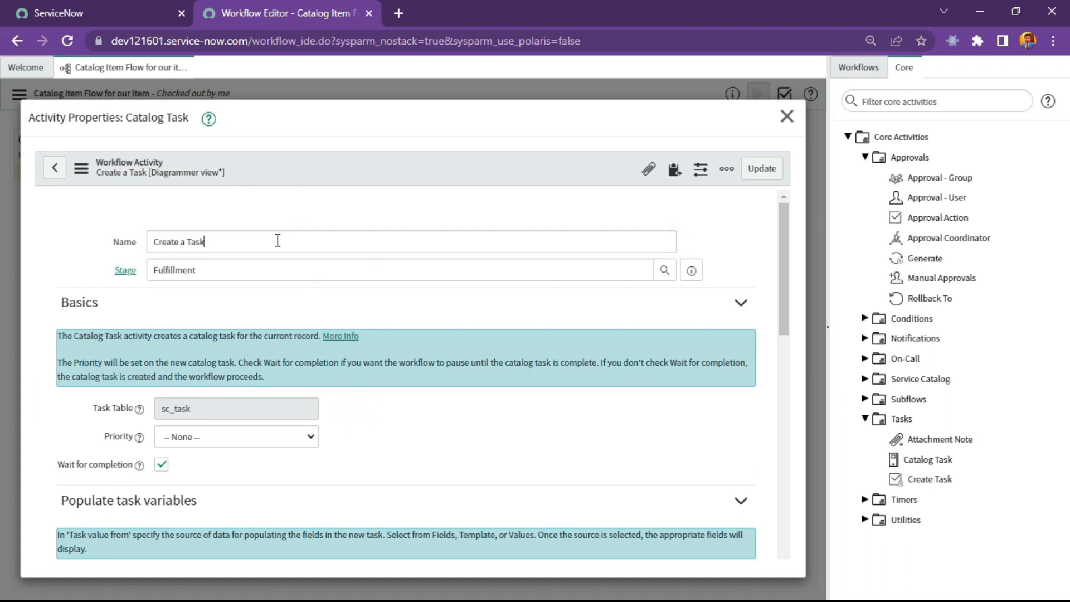
triple_click(277, 241)
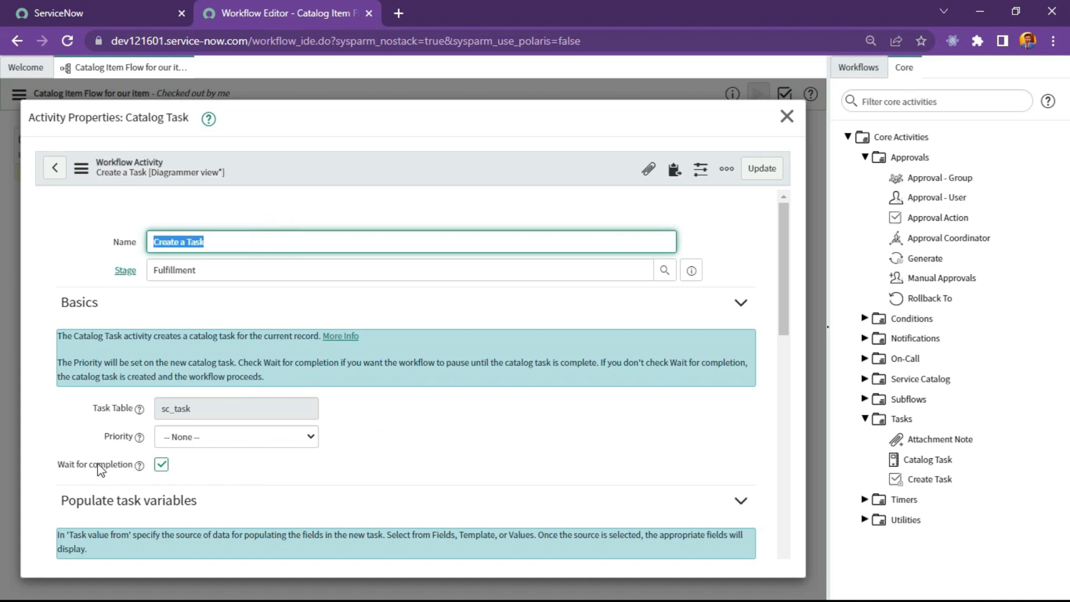
left_click(747, 176)
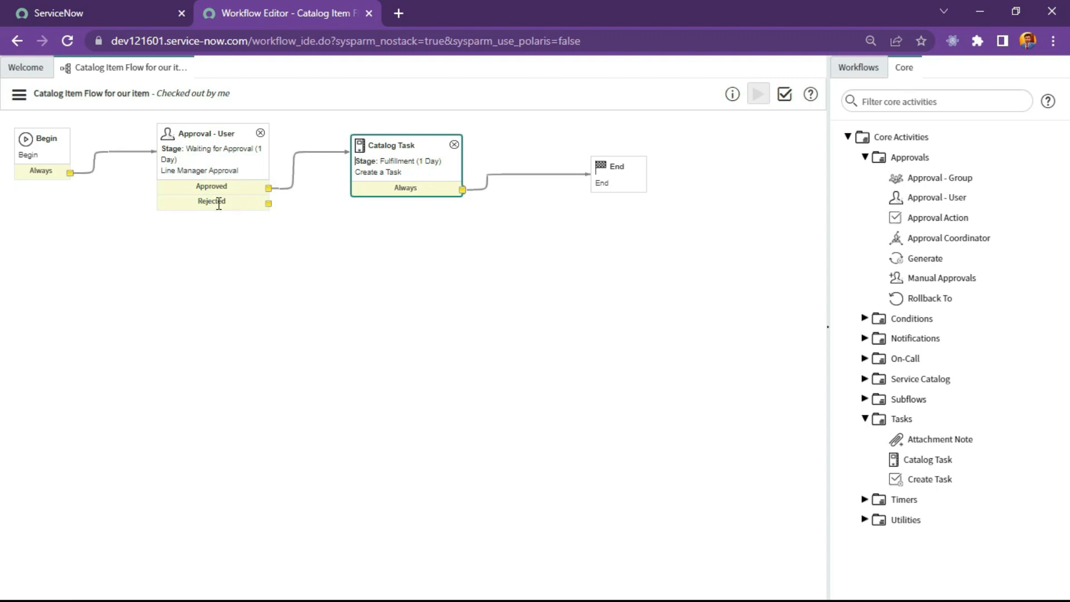
- Add a Set Values activity named "Set Rejected" below the catalog task, with the stage Request Cancelled
left_click(865, 519)
scroll(877, 479, "down", 2)
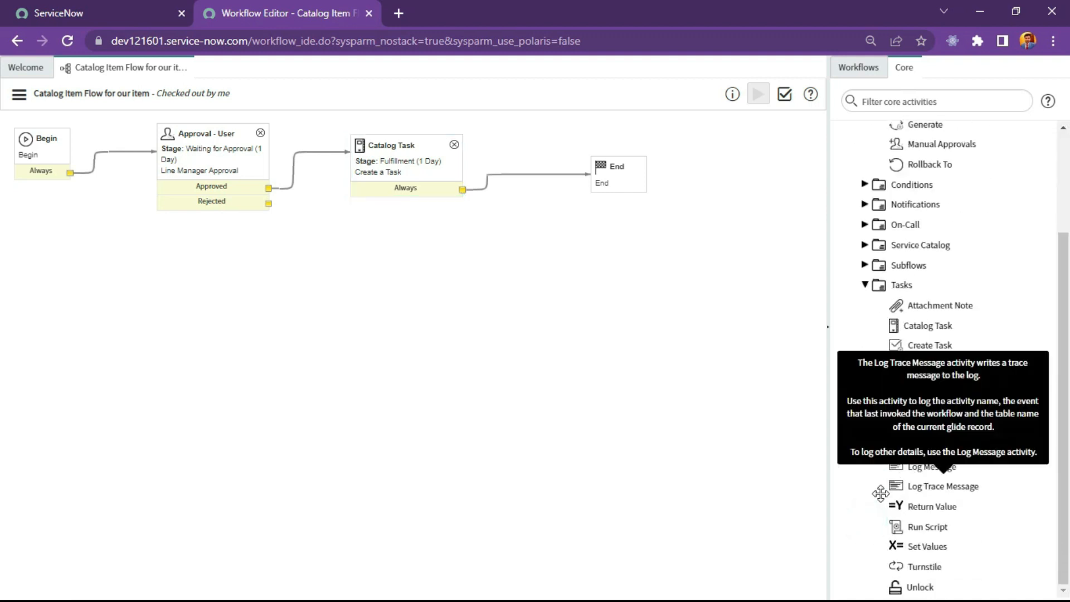
mouse_move(936, 553)
left_click_drag(936, 549, 396, 222)
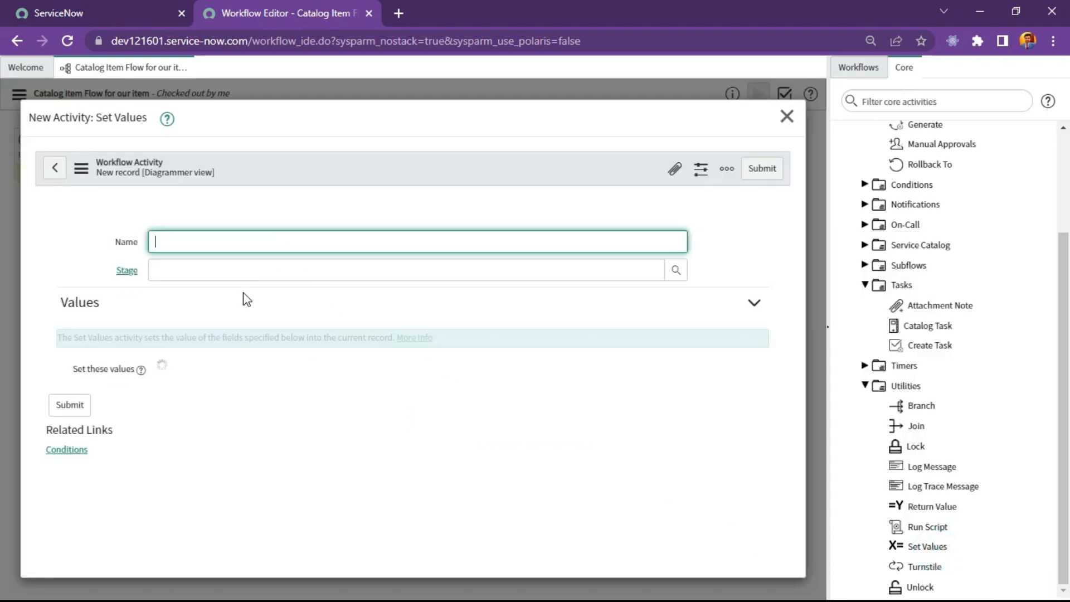
type("Set Rejected")
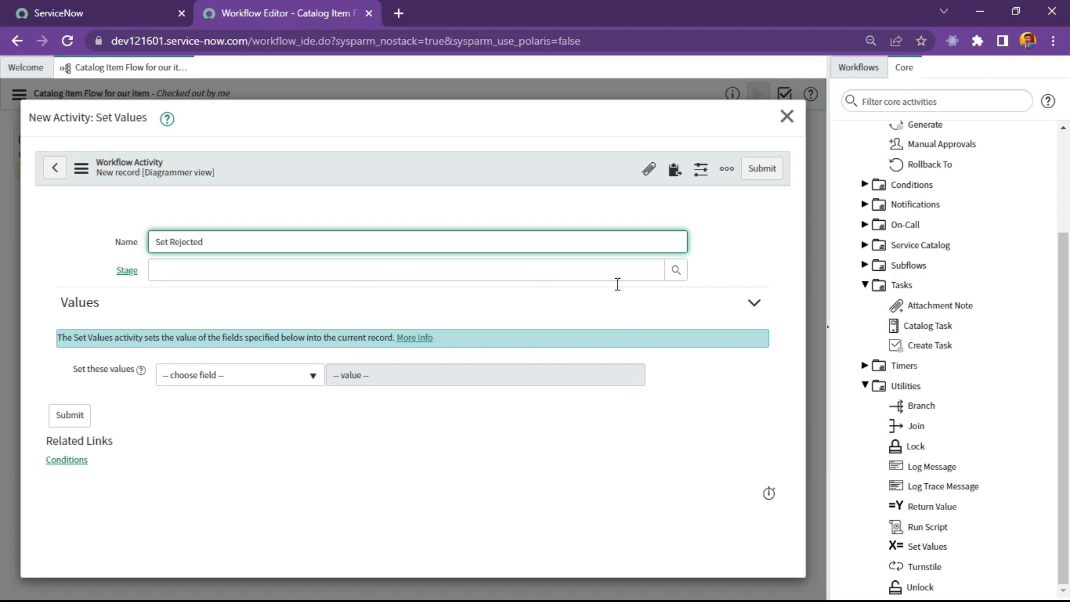
left_click(676, 271)
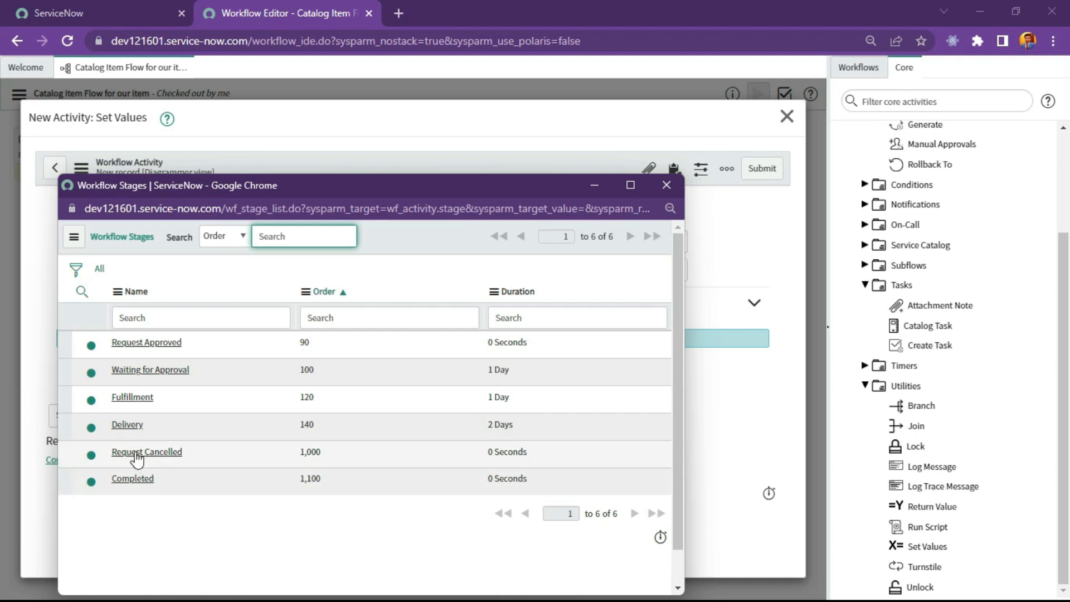
left_click(137, 453)
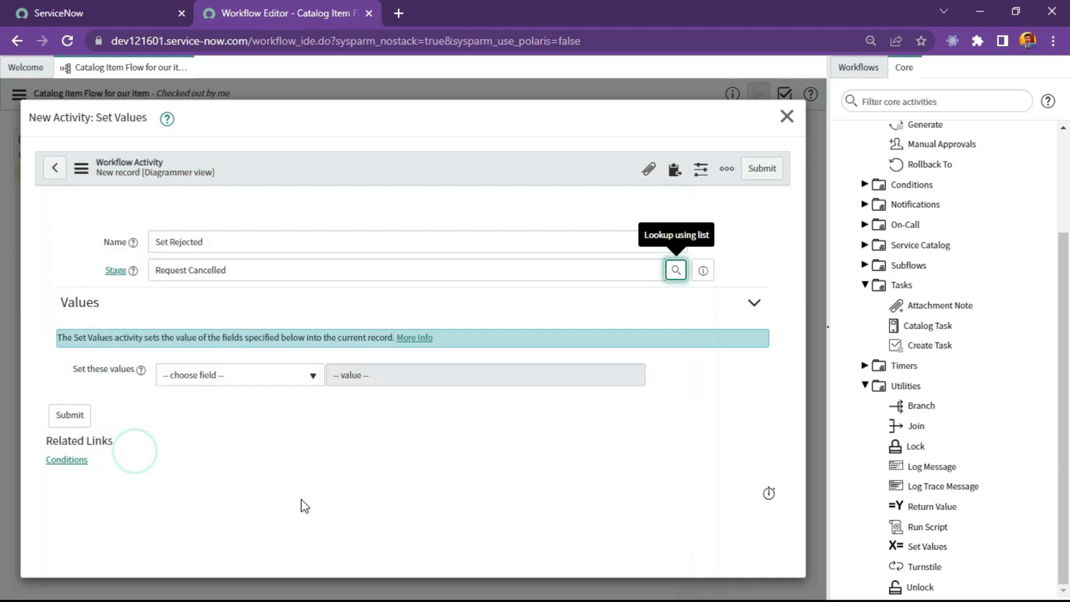
- Make the Set Rejected activity set State to Closed Incomplete, and submit it
left_click(249, 382)
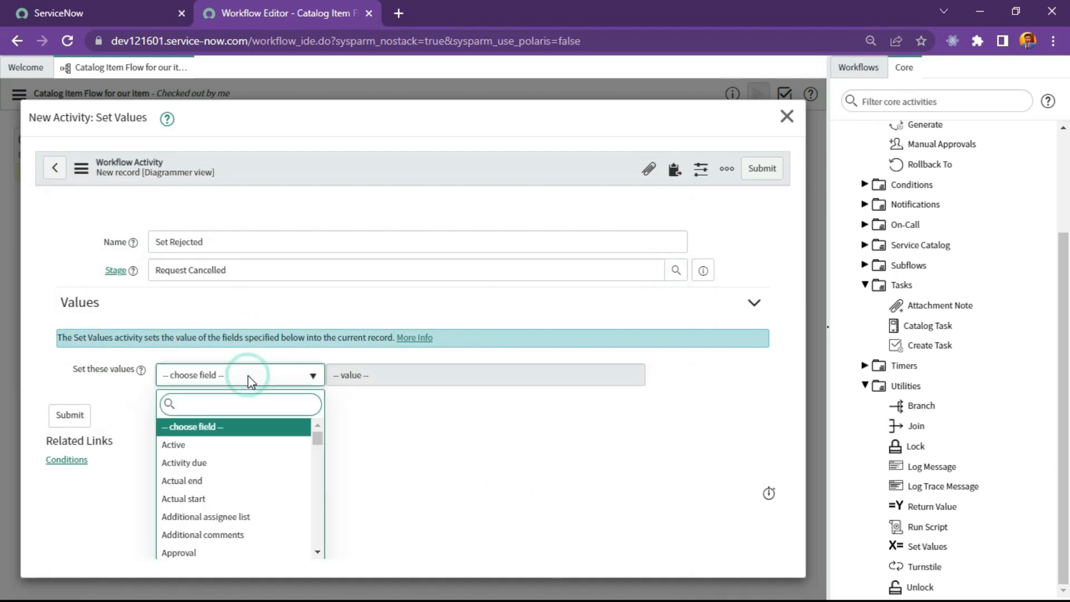
type("stat")
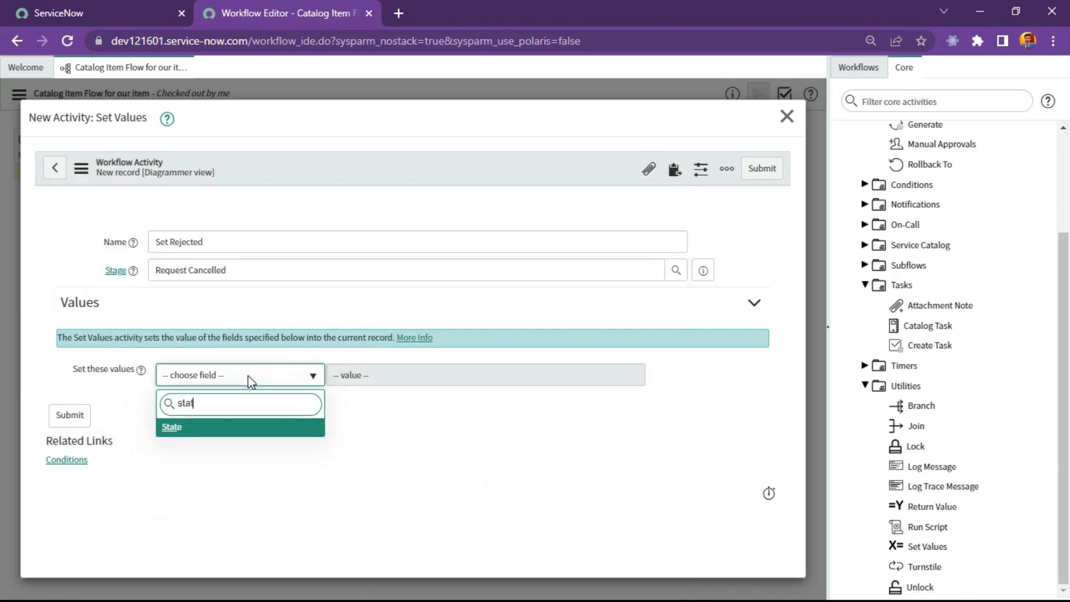
left_click(201, 426)
left_click(340, 383)
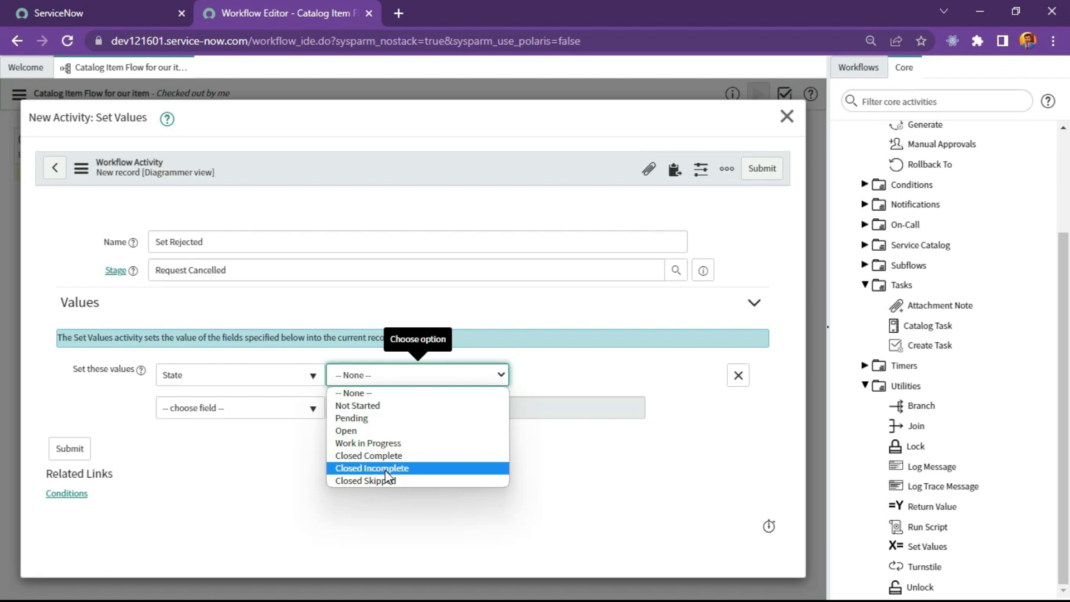
left_click(387, 469)
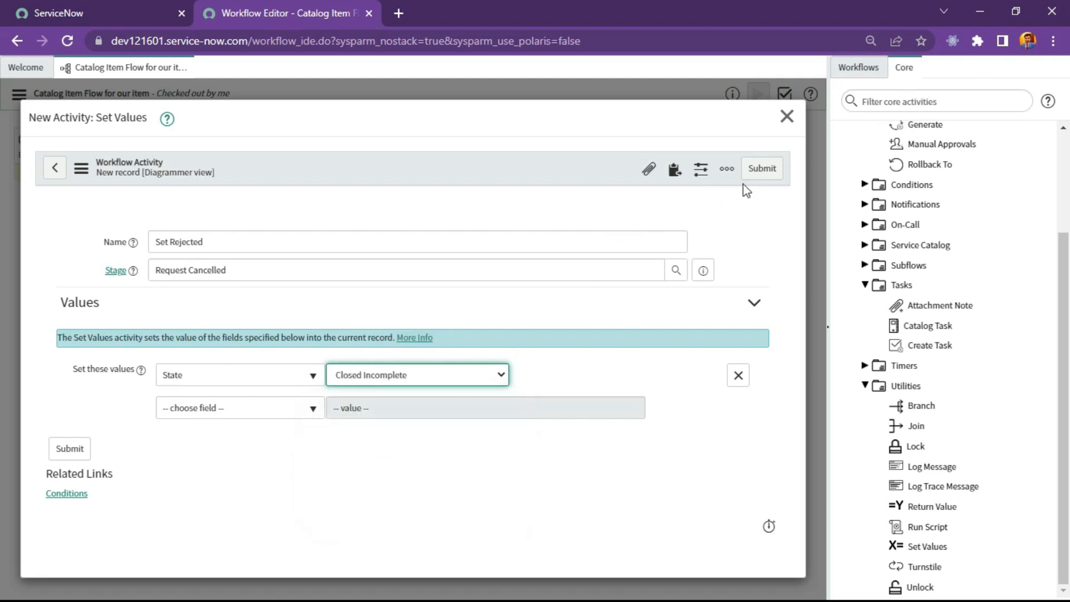
left_click(753, 170)
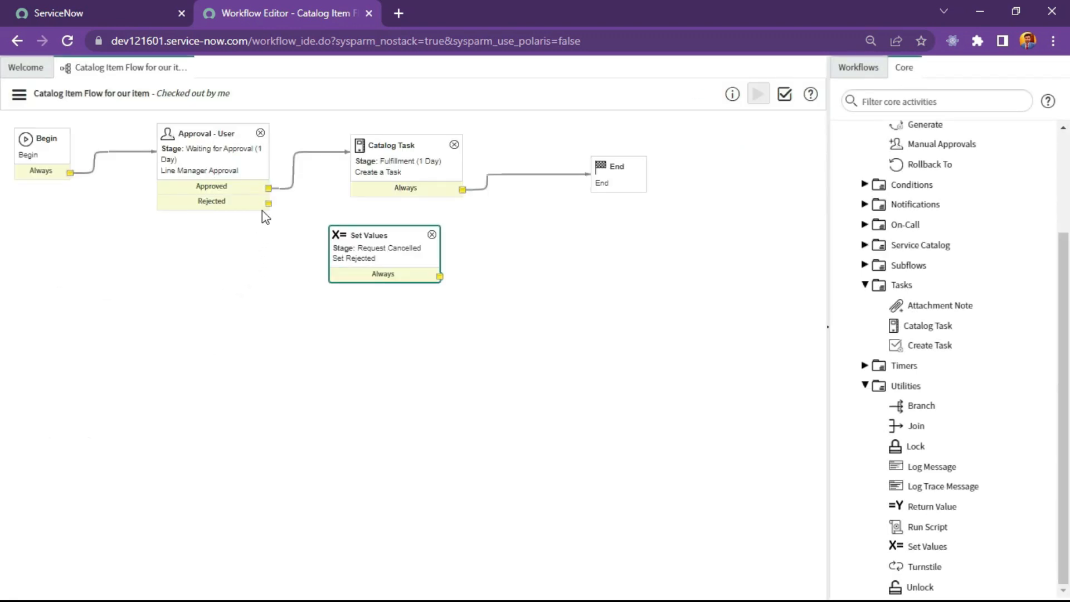
- Route the approval's Rejected outcome through Set Values to End, and move the Set Values and End activities lower on the canvas
left_click_drag(268, 203, 368, 248)
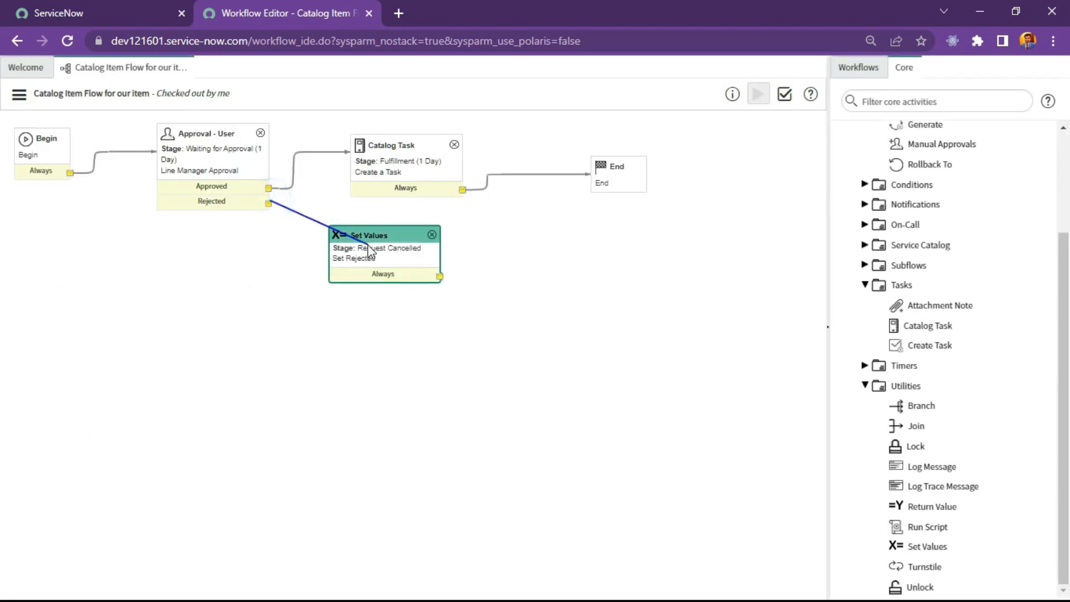
left_click_drag(440, 276, 592, 194)
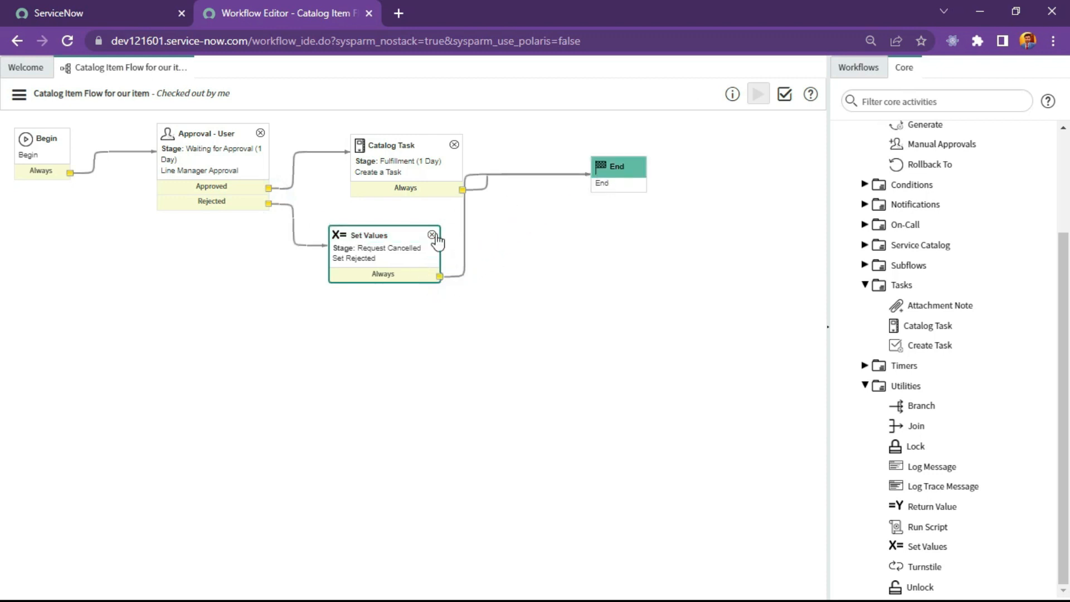
left_click_drag(387, 234, 514, 390)
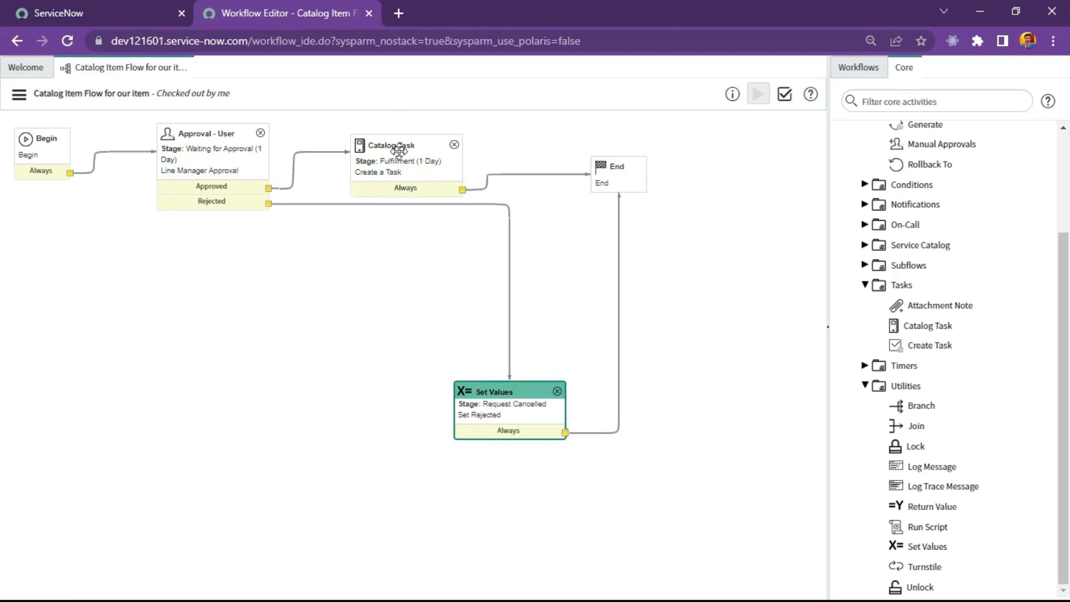
left_click_drag(511, 407, 396, 351)
left_click(270, 426)
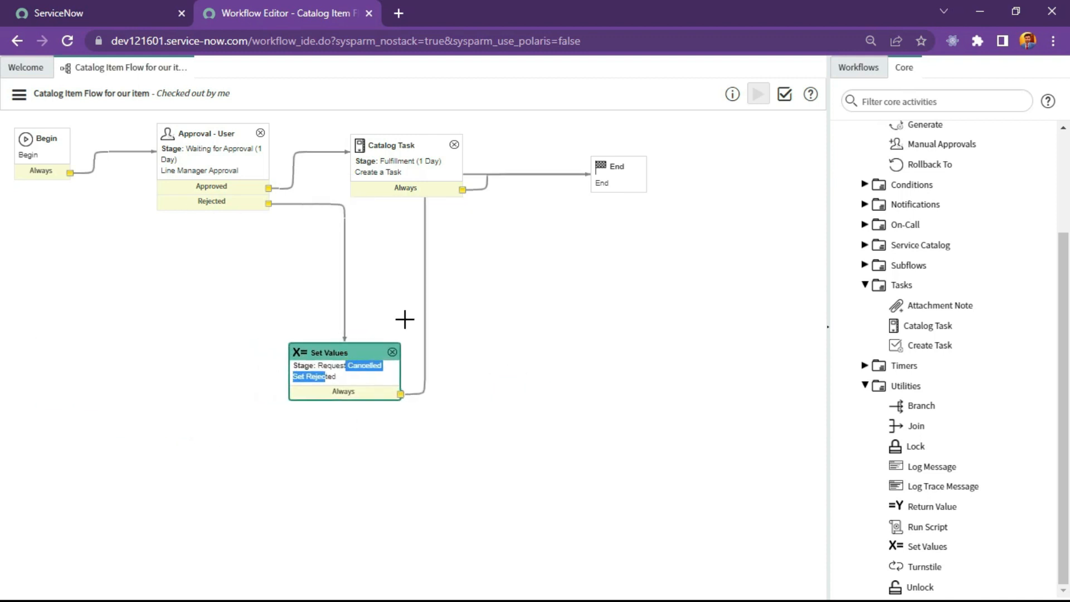
left_click_drag(628, 182, 612, 252)
- Validate the workflow and review the entries of the Workflow Validation Report
left_click(18, 95)
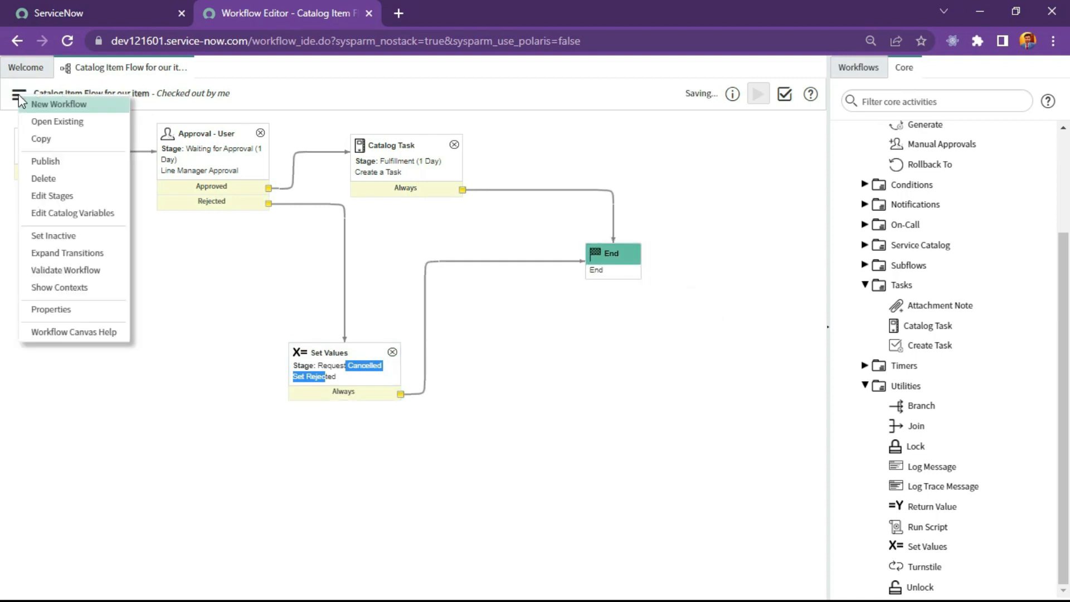
left_click(319, 93)
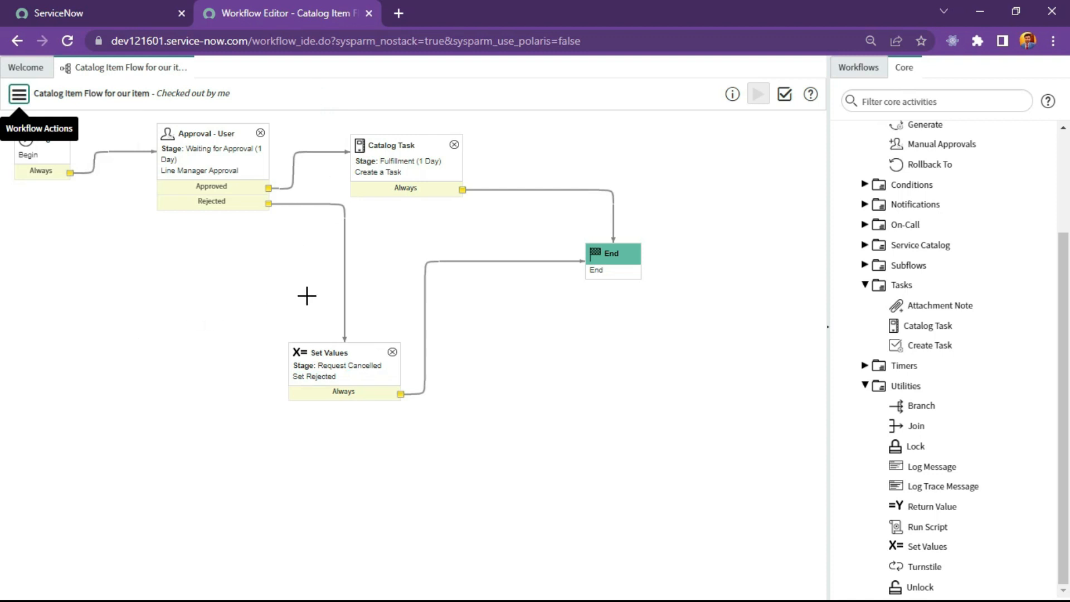
left_click(784, 94)
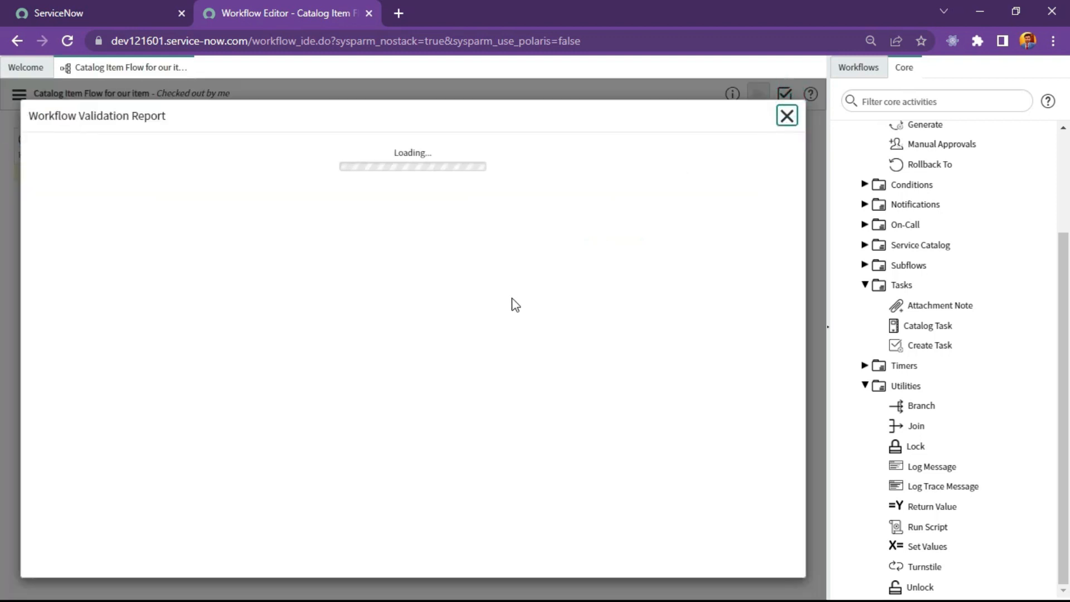
scroll(472, 365, "down", 5)
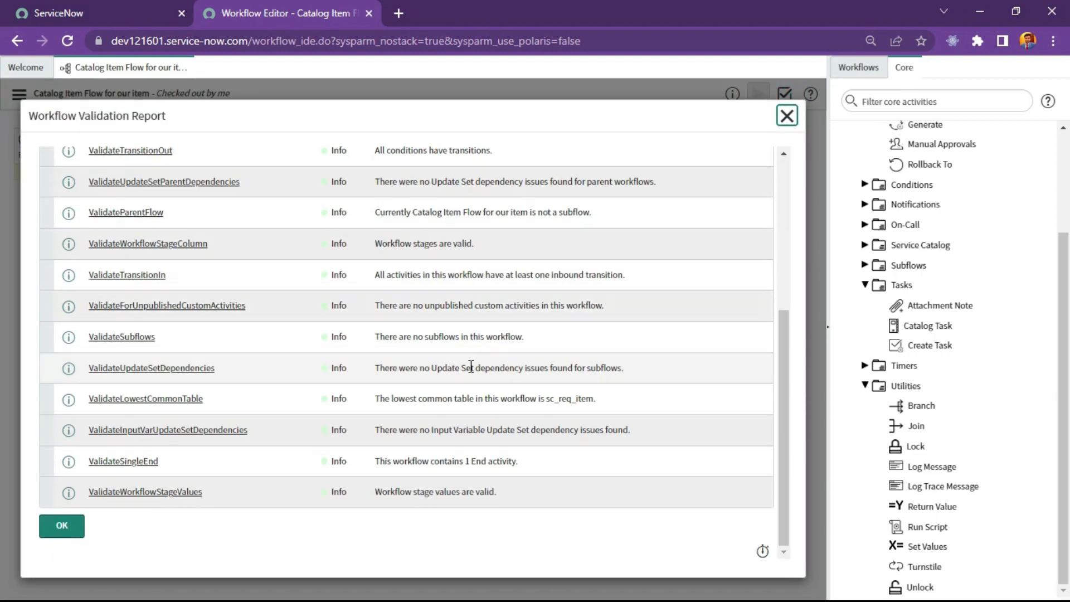
- Review the Workflow Validation Report from the end back to its summary, and close it
scroll(471, 365, "up", 5)
scroll(471, 365, "down", 5)
scroll(313, 396, "up", 5)
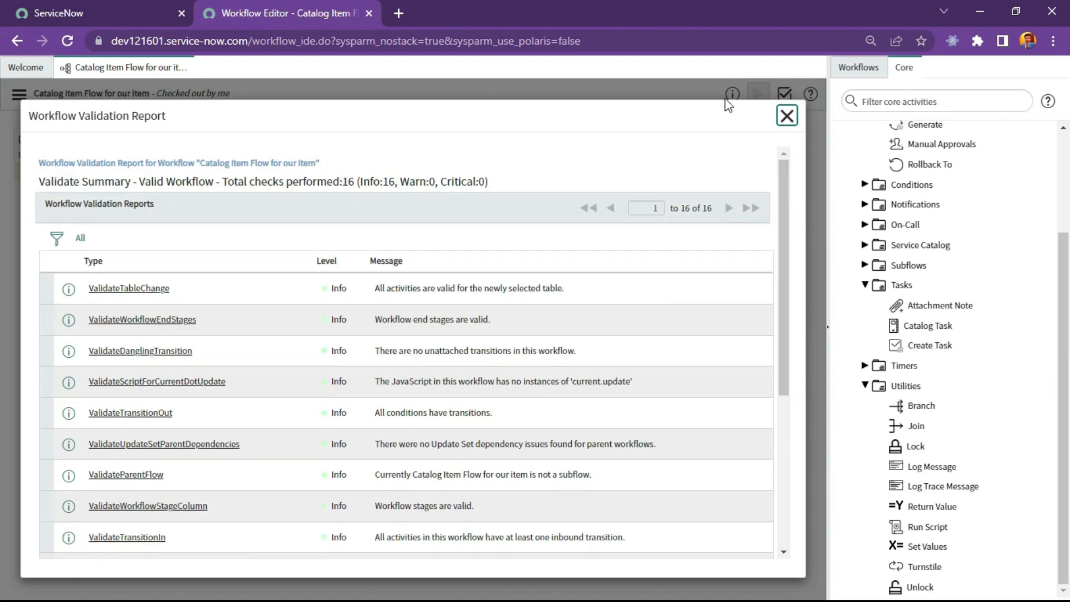
left_click(786, 117)
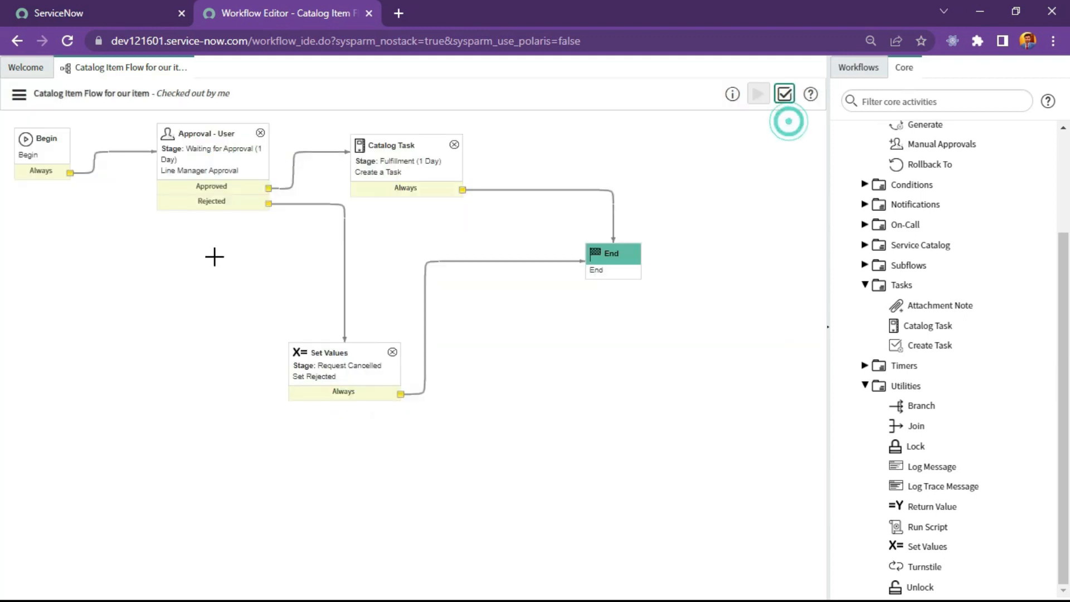
- Delete the transition from the approval's Rejected outcome to Set Values, and validate the workflow to examine the warnings in the report
left_click(312, 205)
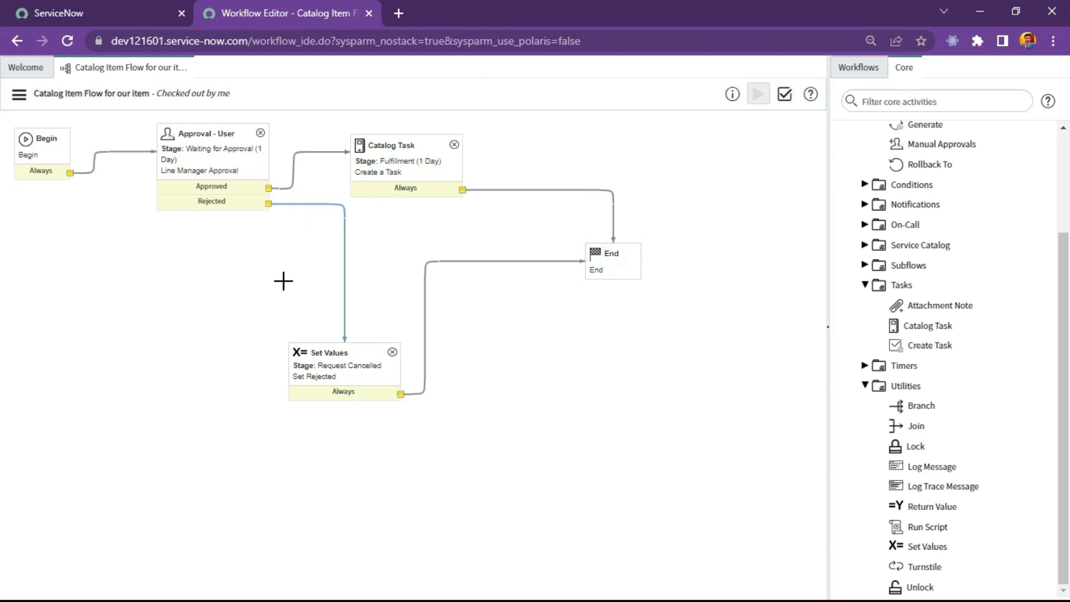
key("Delete")
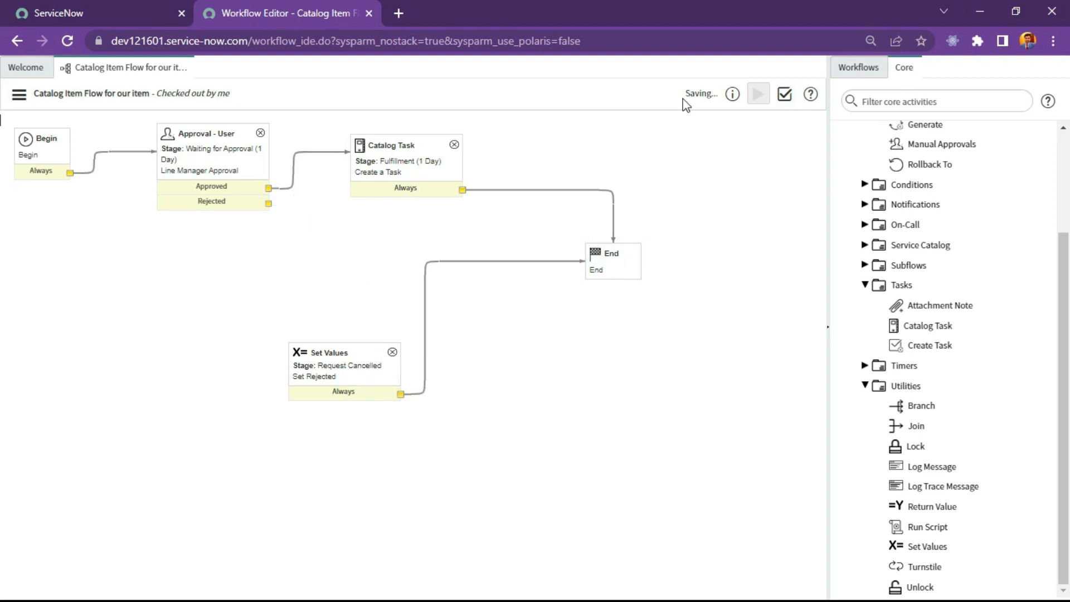
left_click(785, 95)
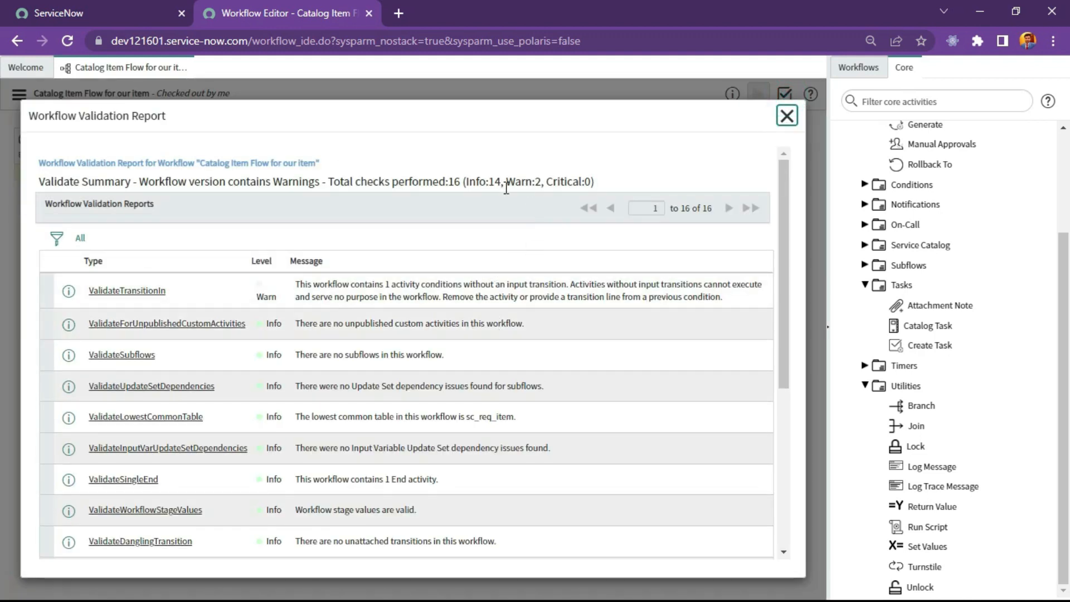
left_click_drag(508, 182, 541, 183)
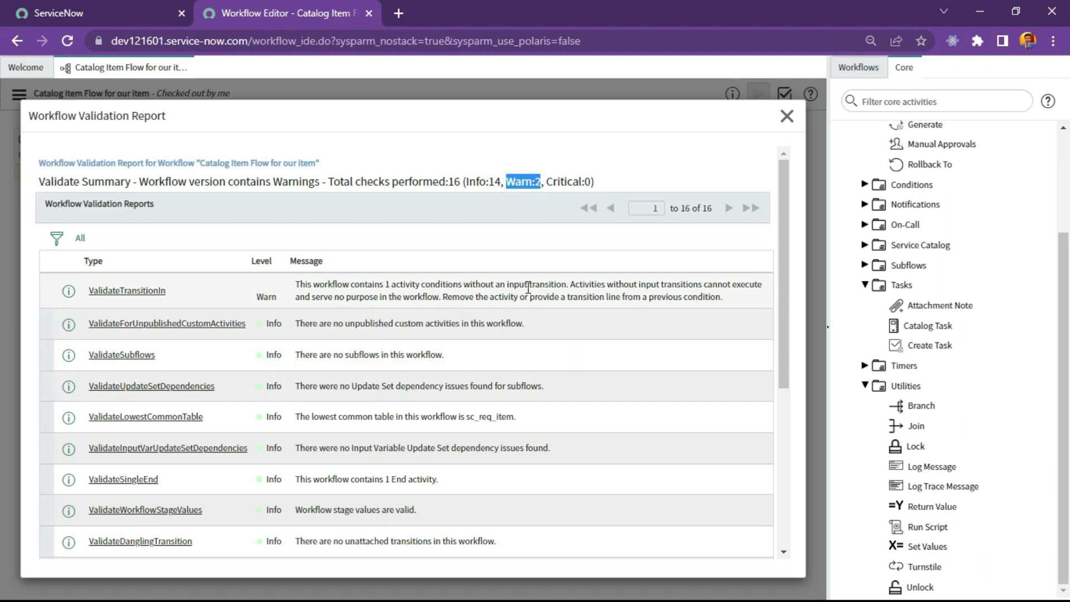
scroll(456, 399, "down", 4)
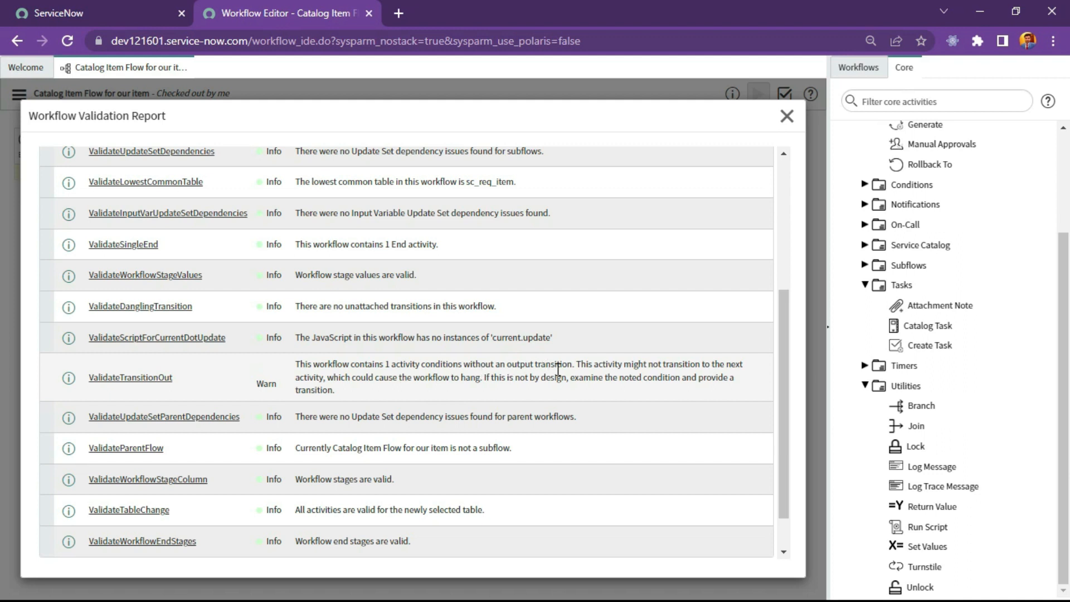
scroll(602, 343, "up", 6)
scroll(635, 363, "down", 1)
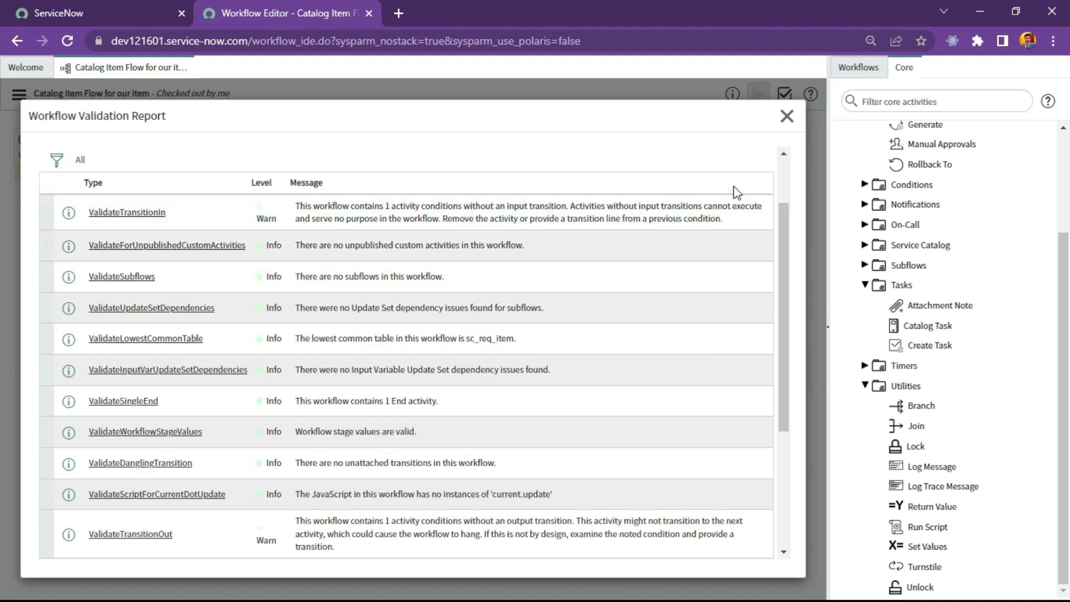
left_click(786, 116)
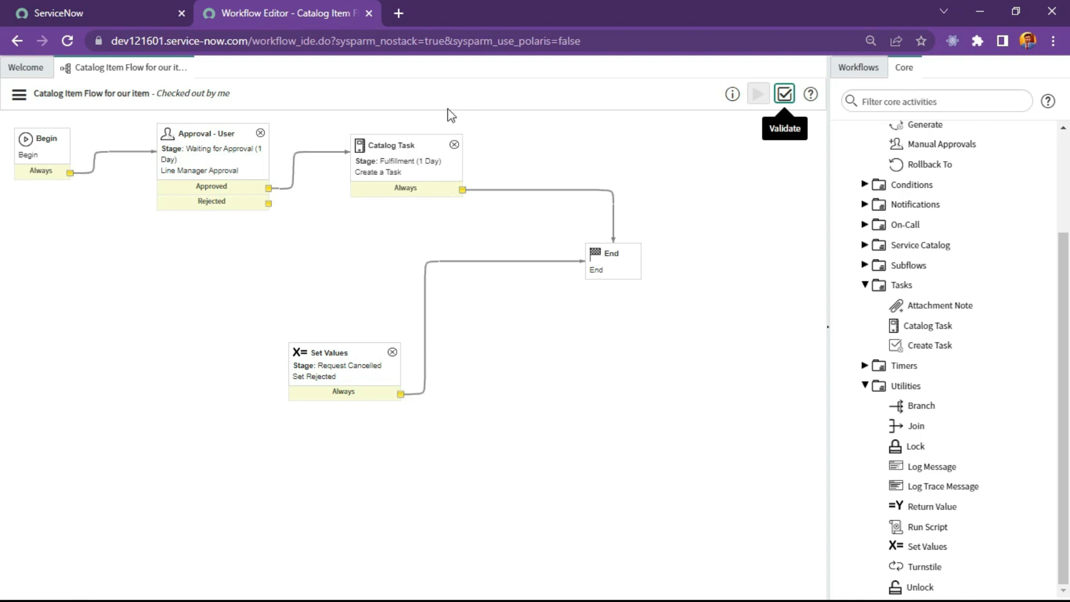
- Reconnect the approval's Rejected outcome to the Set Values activity, and validate the workflow again
left_click_drag(268, 203, 331, 368)
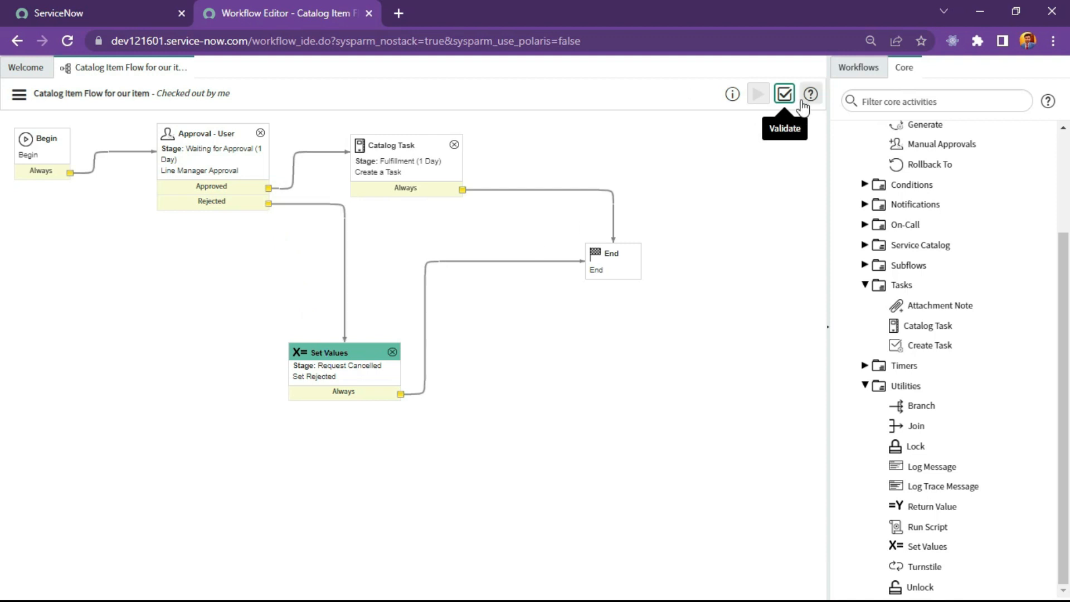
left_click(784, 92)
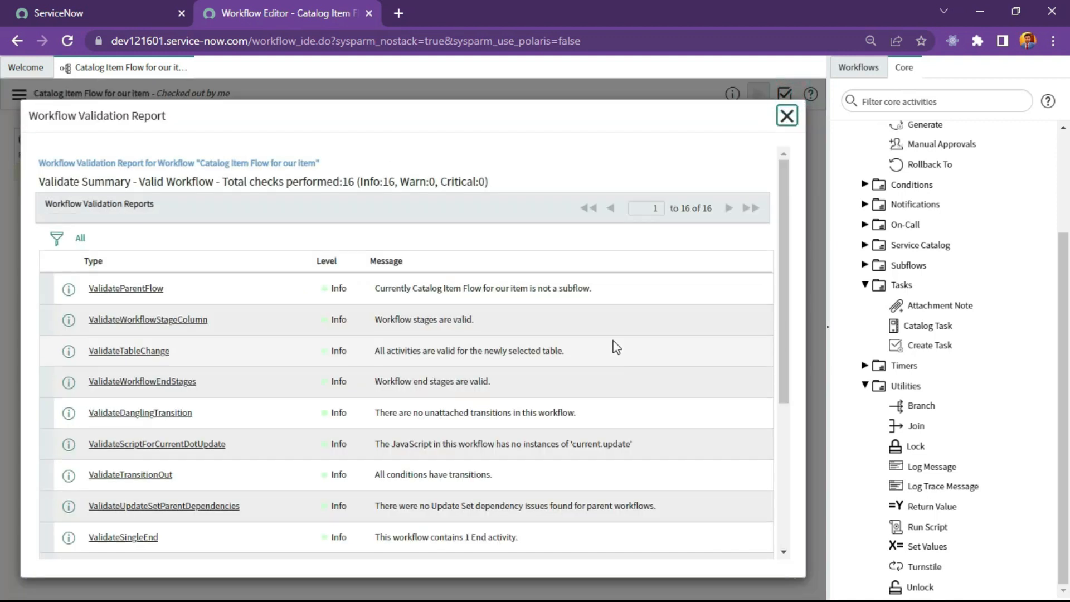
scroll(461, 418, "down", 5)
scroll(461, 420, "up", 5)
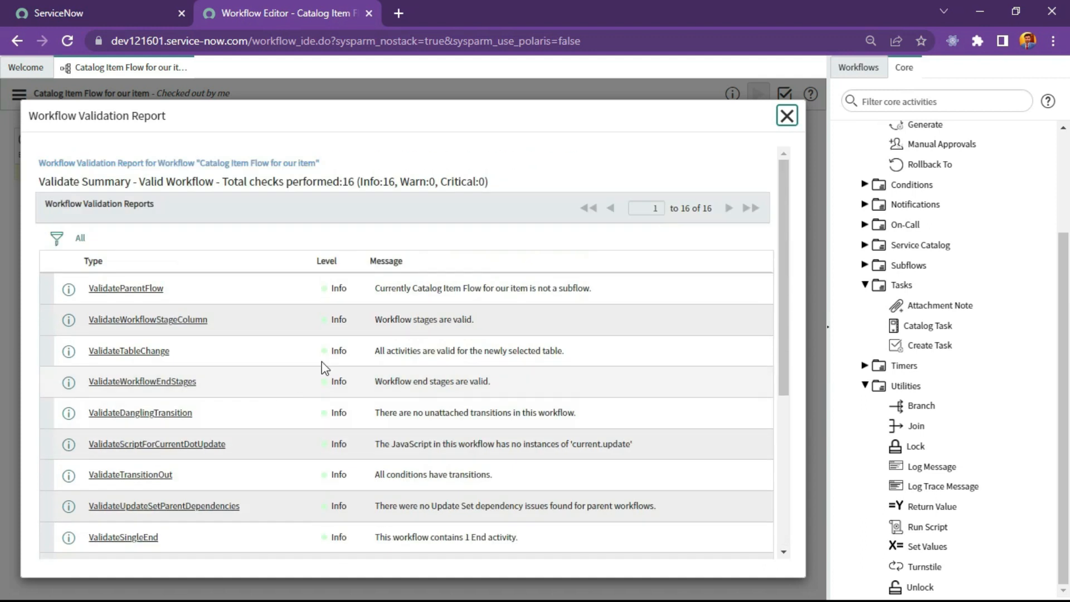
scroll(407, 334, "down", 5)
scroll(438, 326, "up", 5)
left_click(786, 116)
- Publish the workflow Catalog Item Flow for our item
left_click(19, 96)
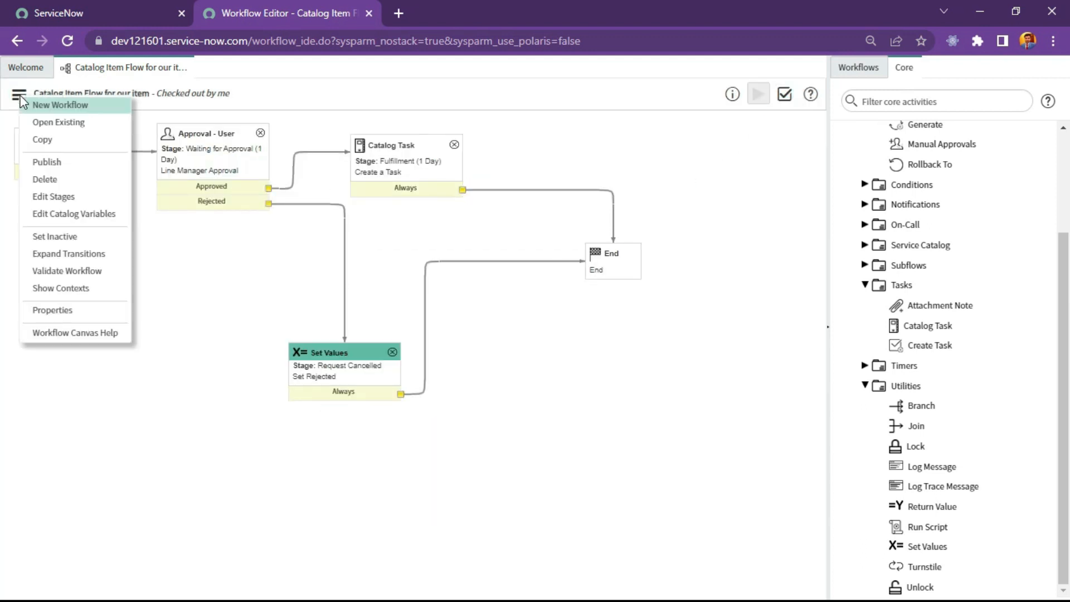
left_click(50, 165)
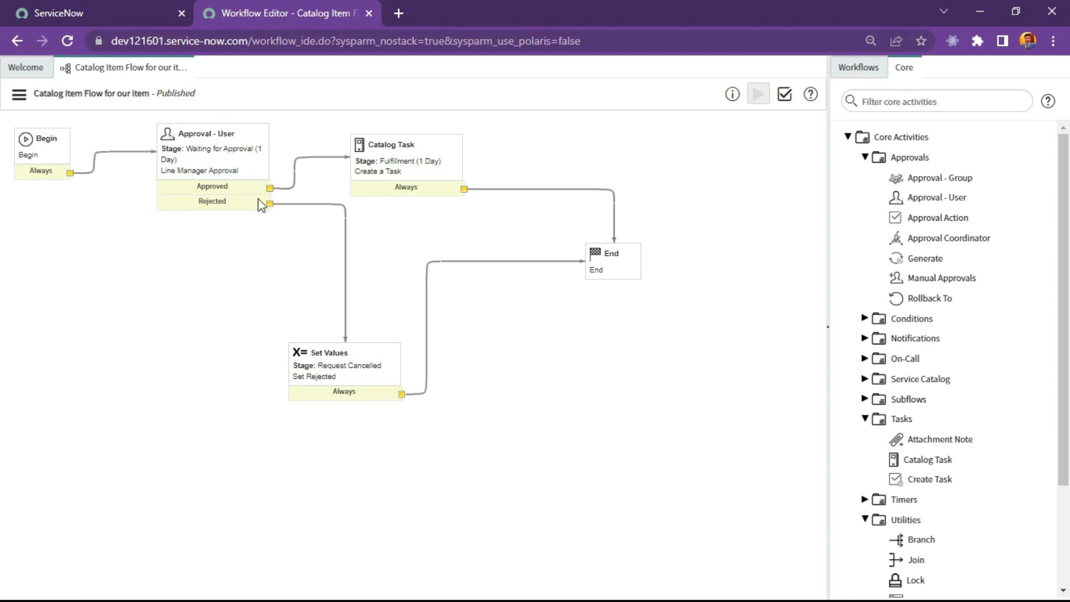
- Search the main ServiceNow navigator for "maintain" and open the Maintain Items list of catalog items
left_click(88, 11)
double_click(133, 117)
left_click_drag(133, 117, 36, 114)
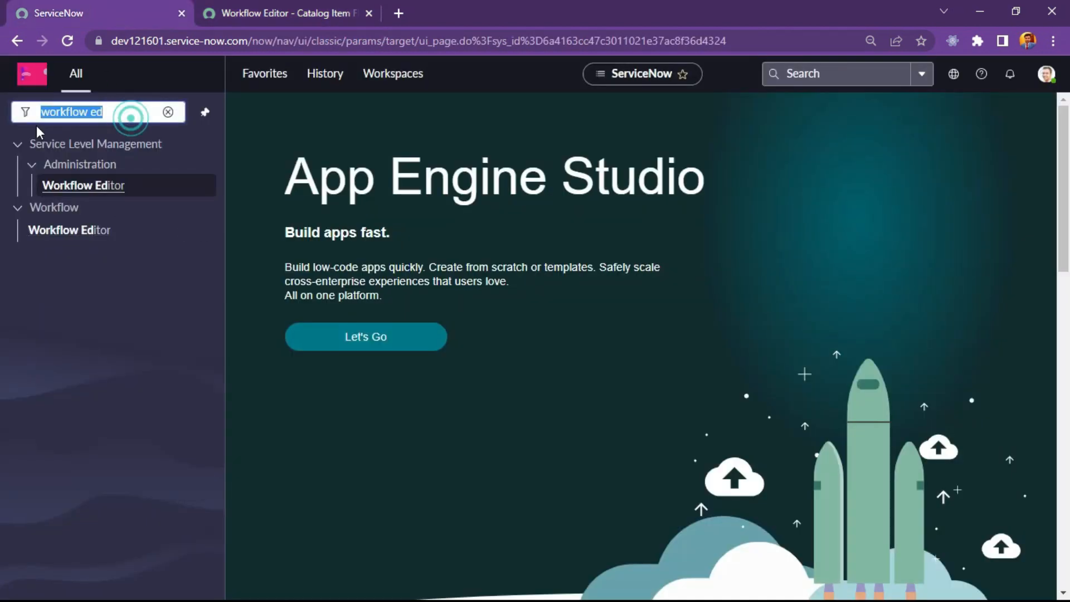
type("mai")
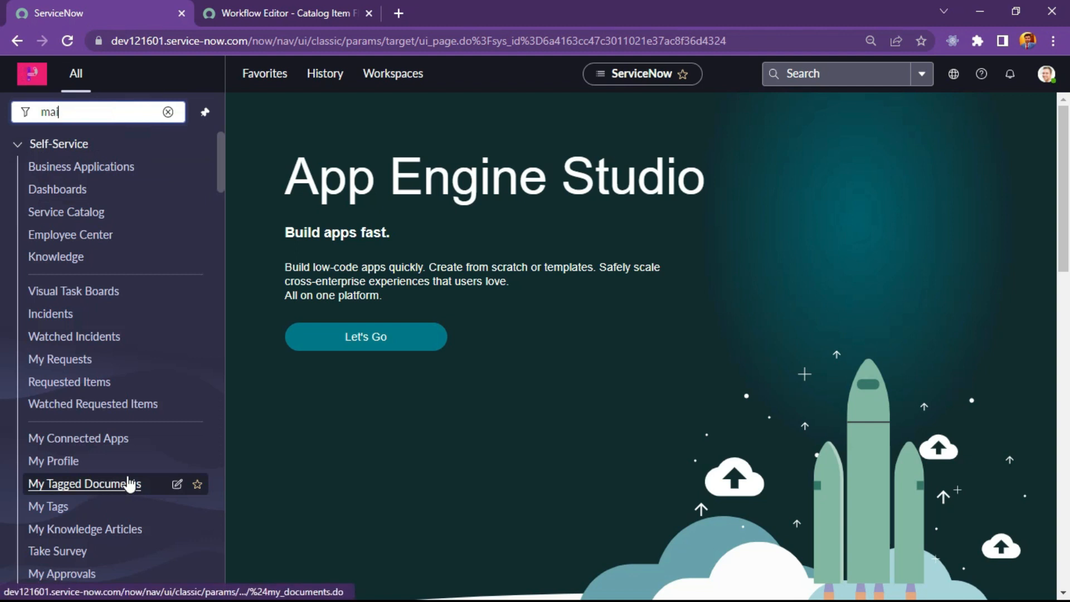
type("n taion")
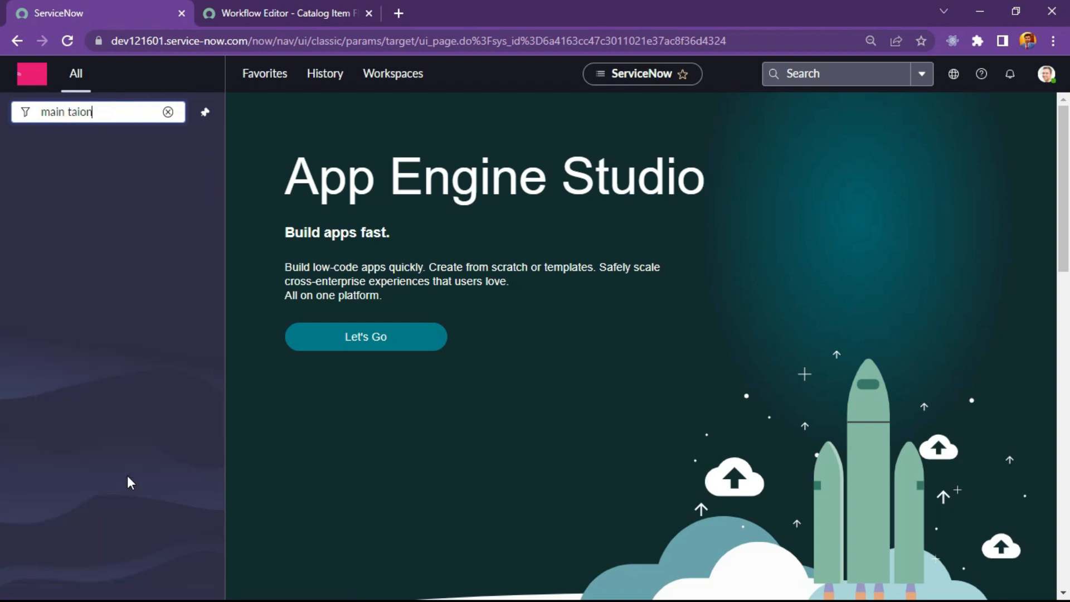
key("BackSpace")
key("BackSpace")
key("BackSpace")
key("BackSpace")
key("BackSpace")
key("BackSpace")
type("t")
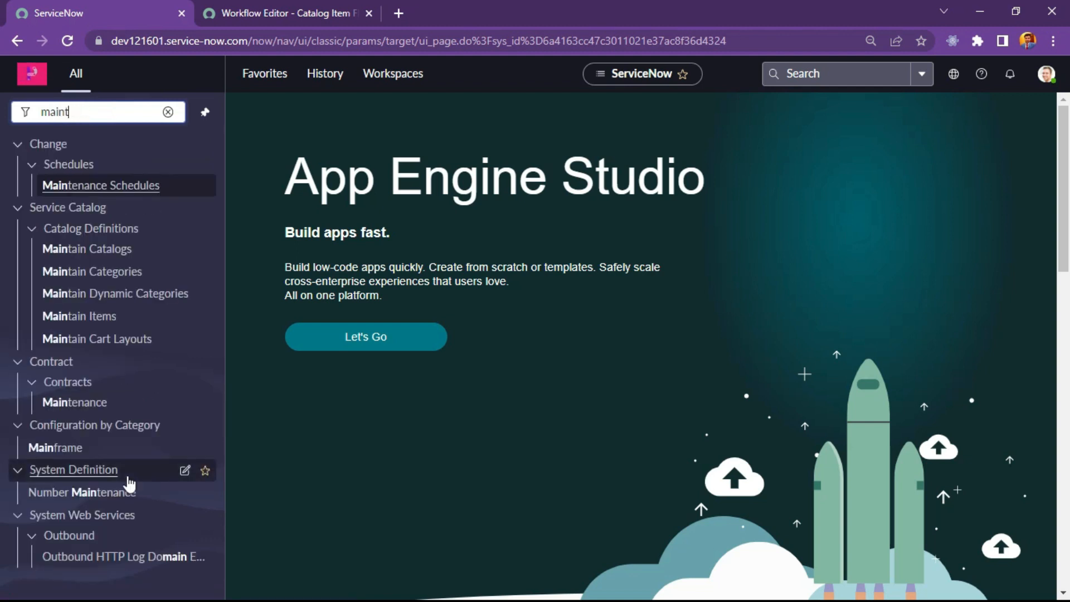
type("ain")
left_click(93, 255)
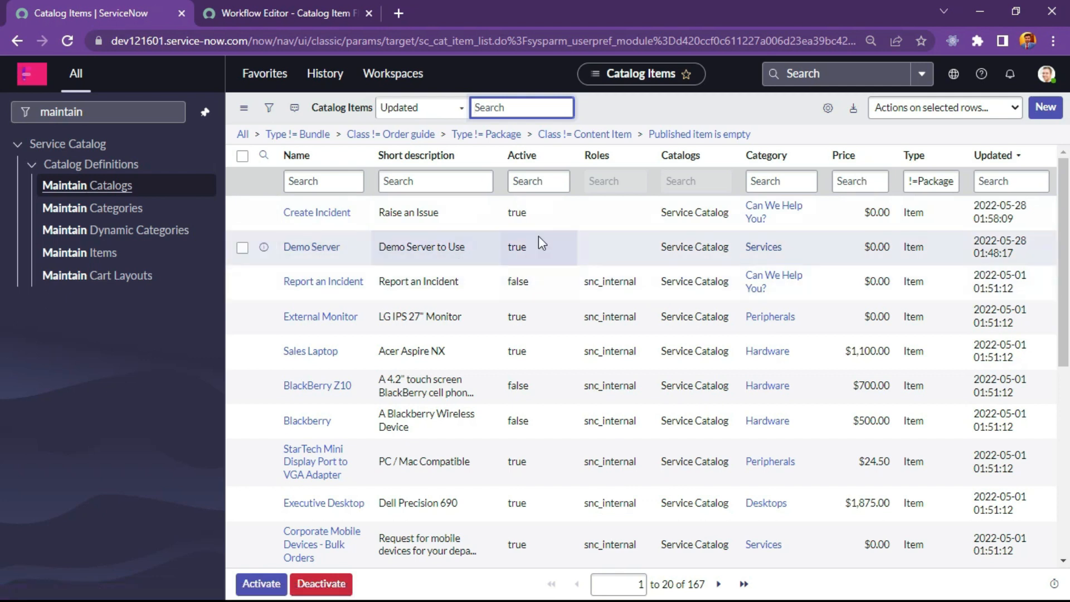
- Open the Demo Server catalog item and clear the Execution Plan in its Process Engine settings
left_click(305, 247)
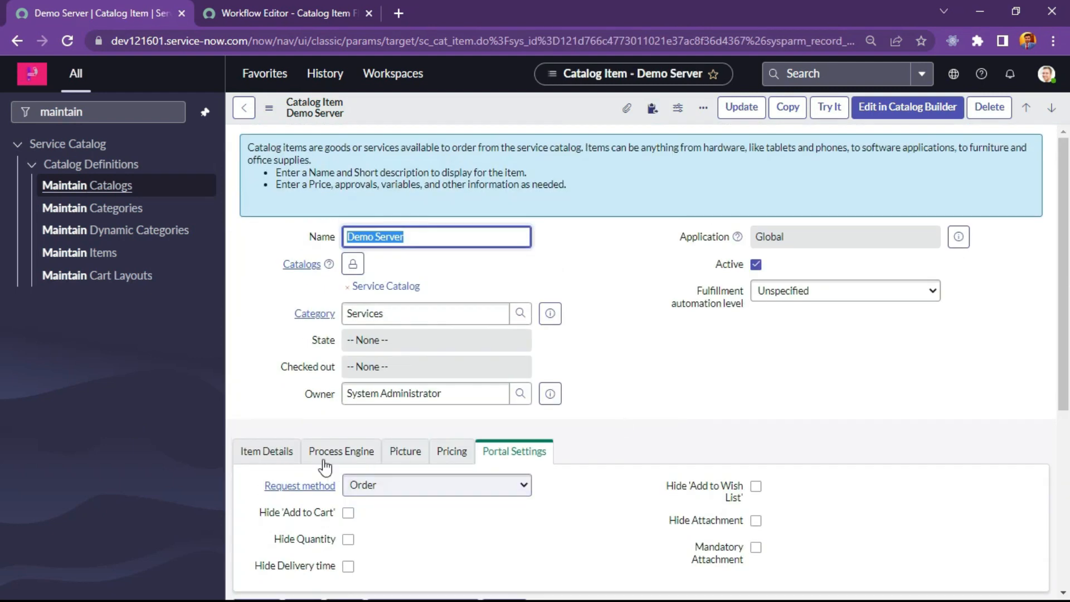
left_click(277, 454)
left_click(351, 451)
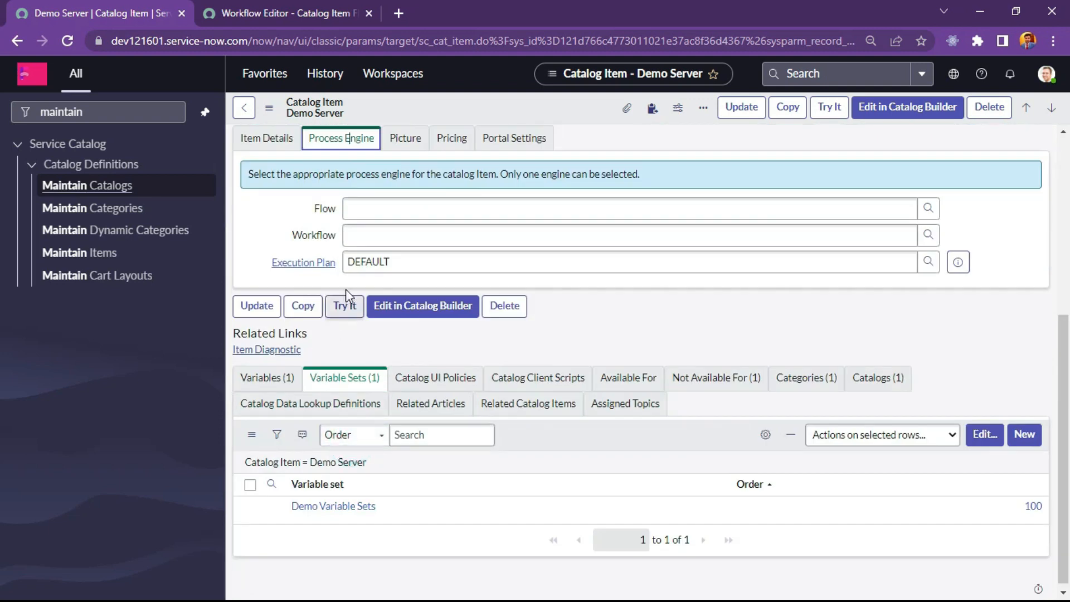
left_click(392, 261)
double_click(392, 261)
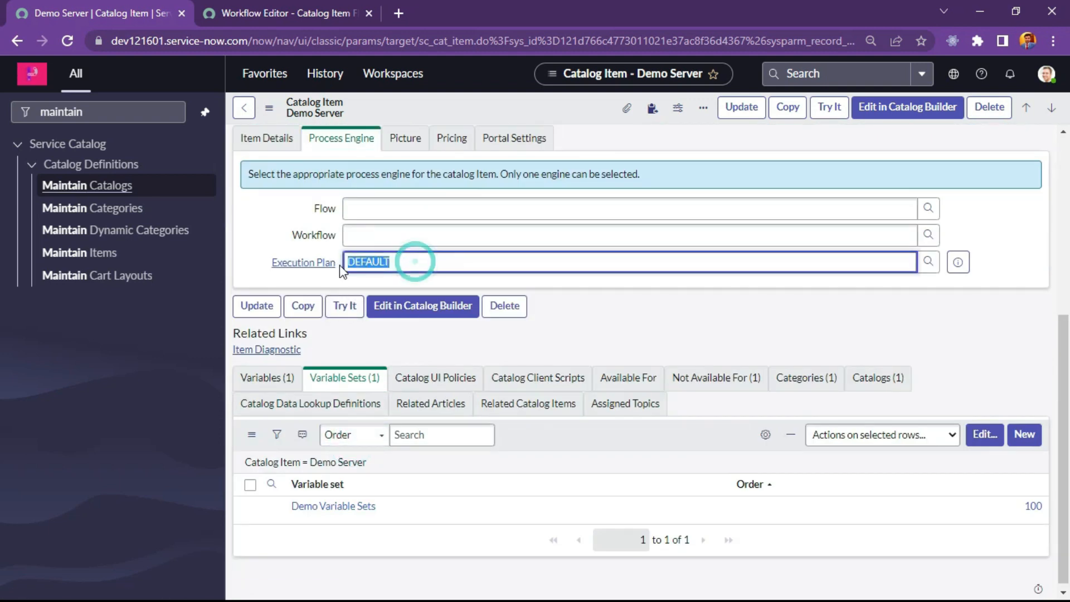
key("BackSpace")
- Set the Demo Server item's Workflow to Catalog Item Flow for our item, copying the name from the workflow editor, and save the record
left_click(382, 236)
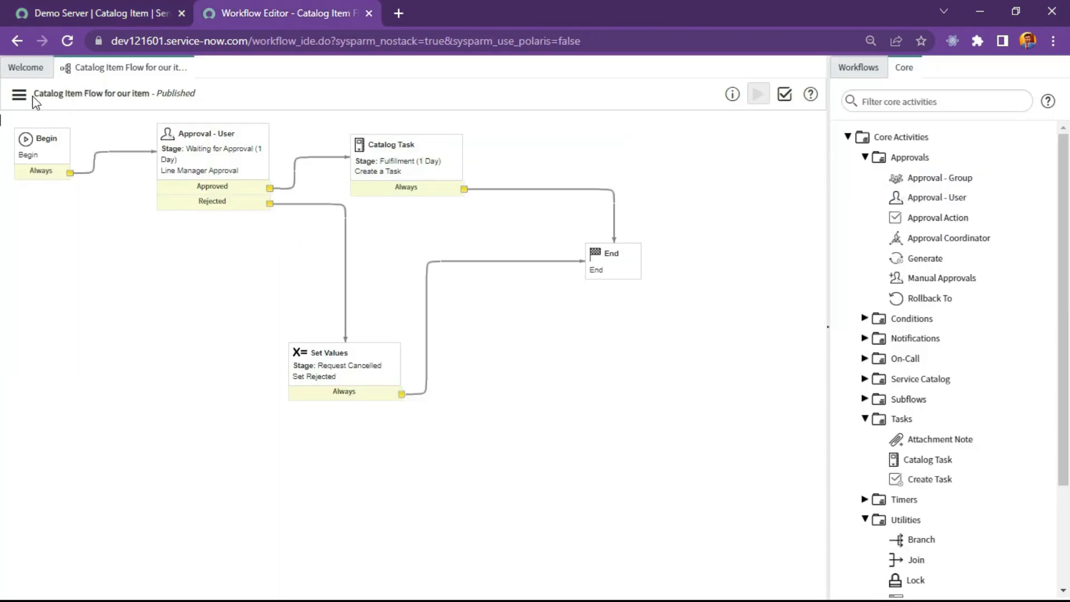
left_click_drag(32, 96, 148, 94)
key("ctrl+c")
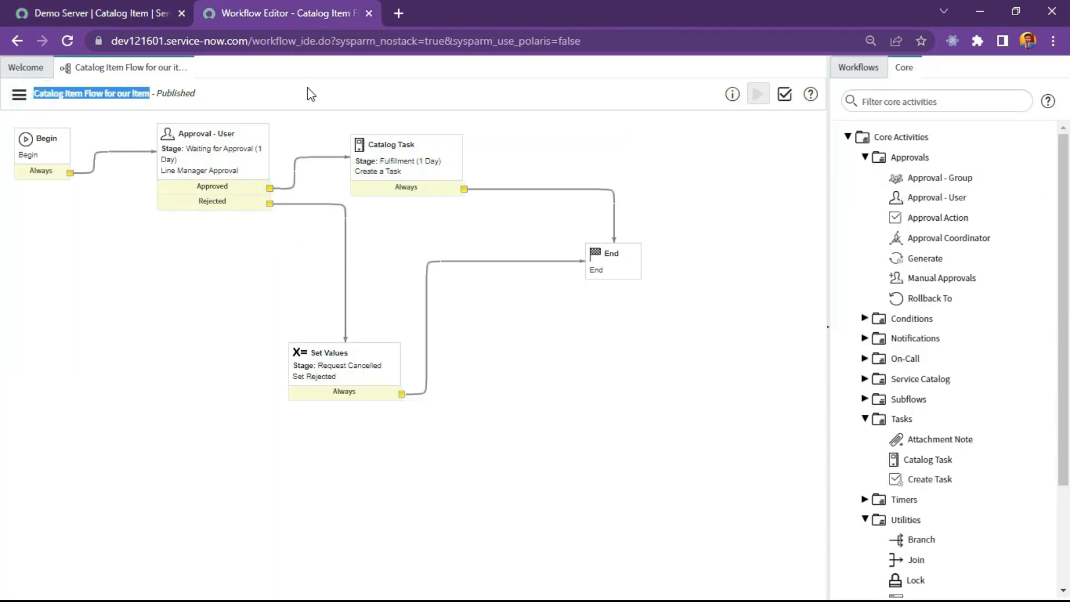
left_click(111, 12)
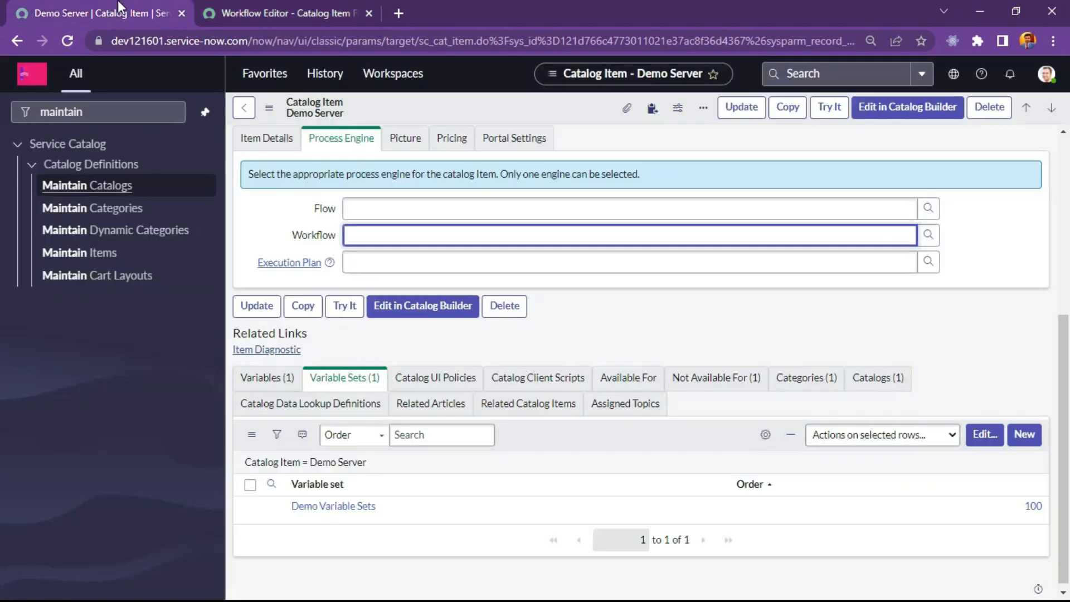
key("ctrl+v")
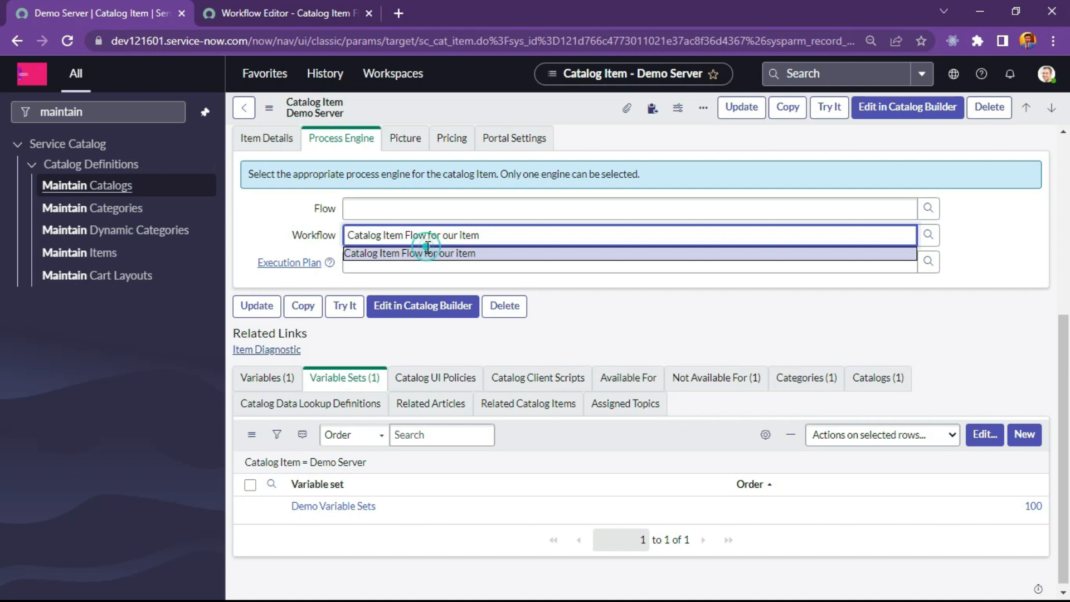
left_click(424, 253)
right_click(532, 104)
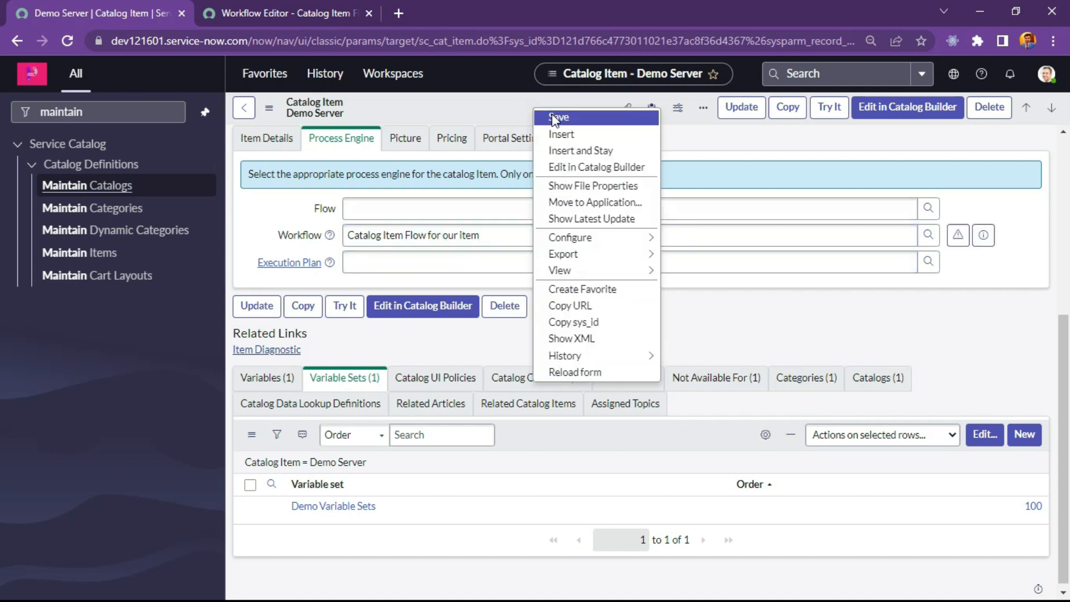
left_click(551, 114)
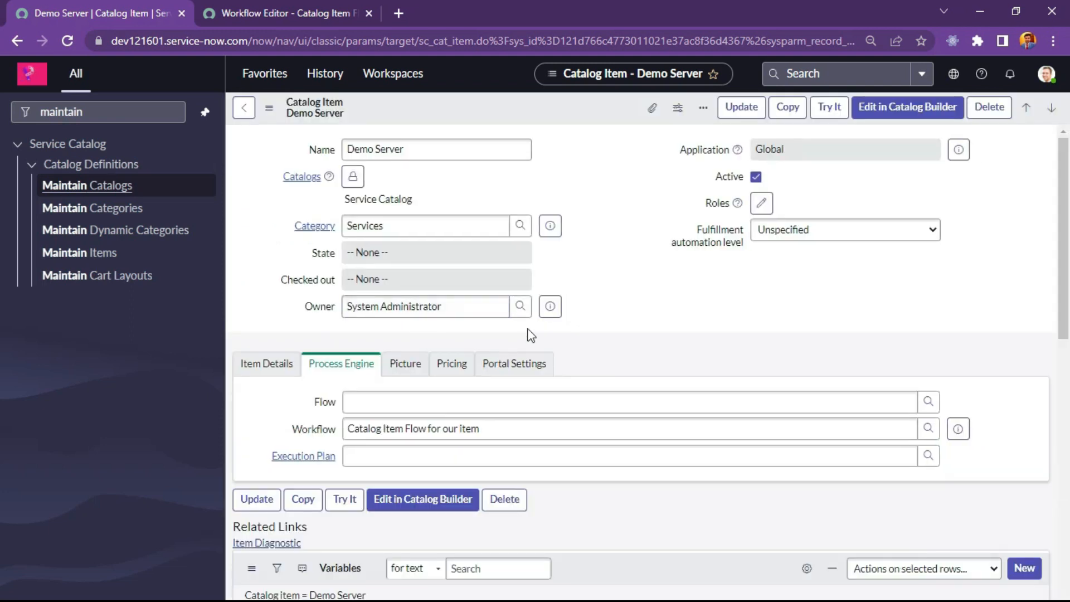
left_click(295, 12)
left_click(295, 8)
left_click(124, 230)
left_click(127, 2)
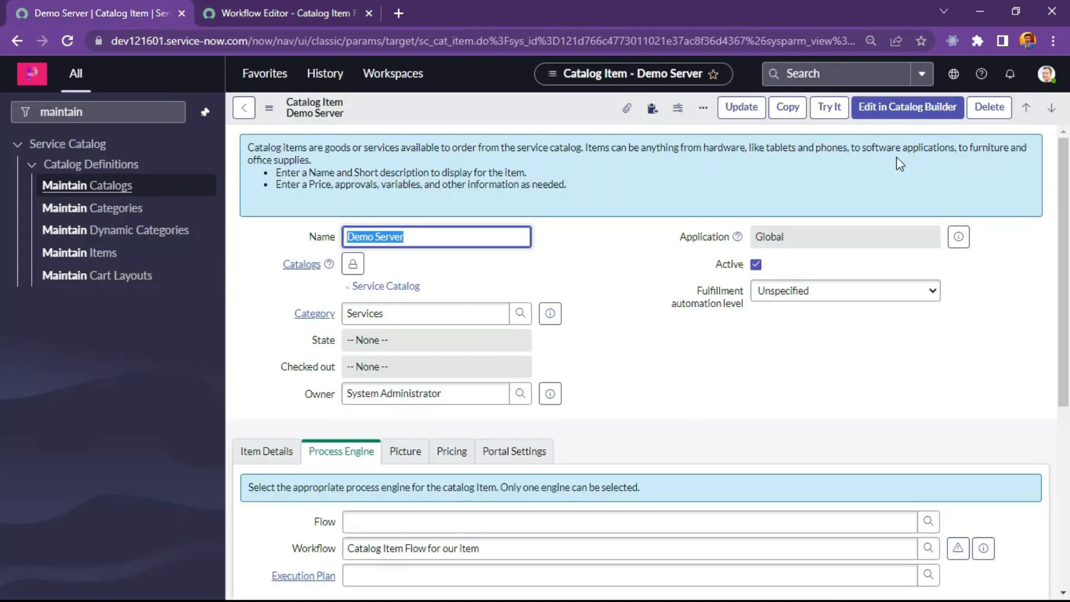
- Try out the Demo Server item, order it with "Test" as both server name and required space, and open its requested item
left_click(829, 107)
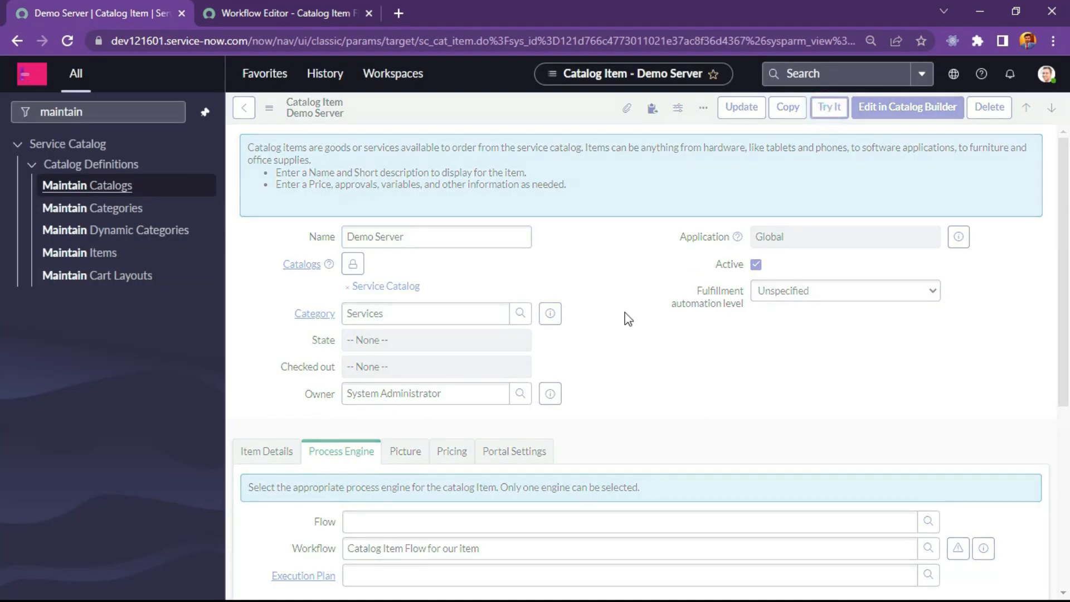
left_click(420, 211)
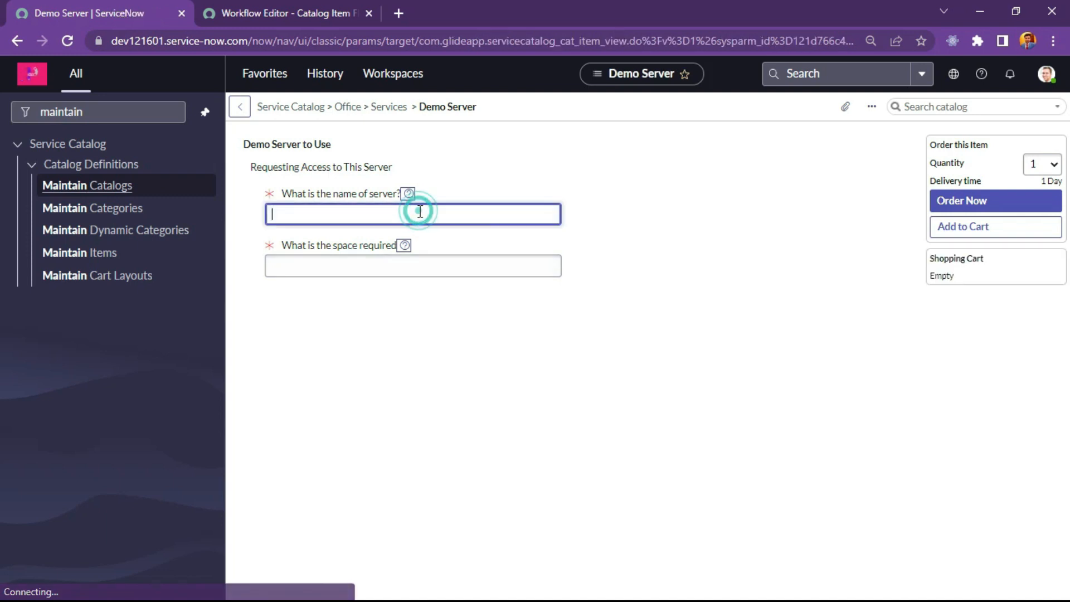
key("Tab")
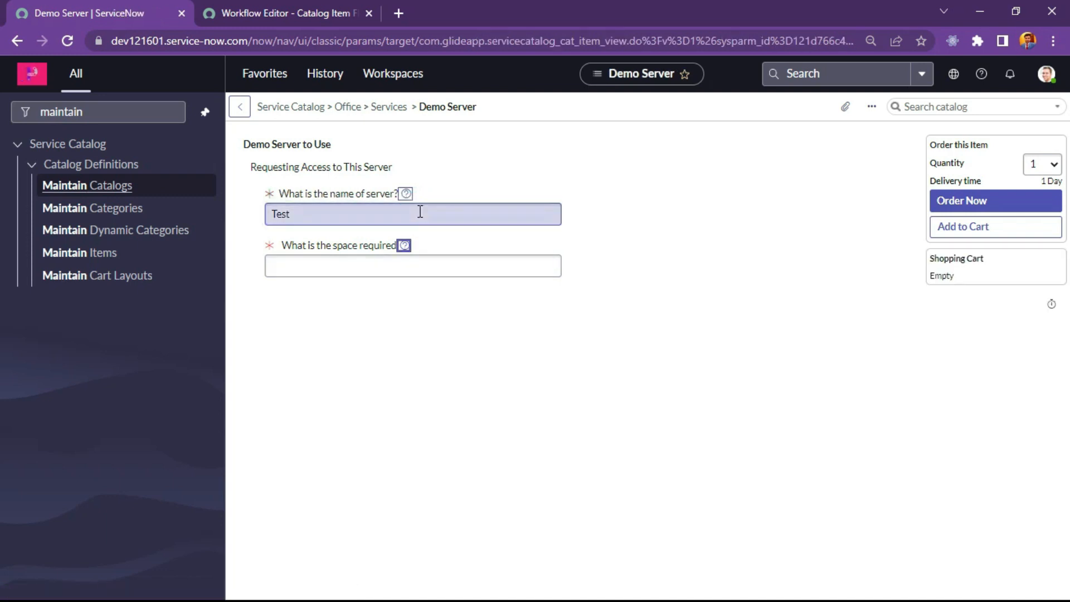
left_click(462, 260)
type("Test")
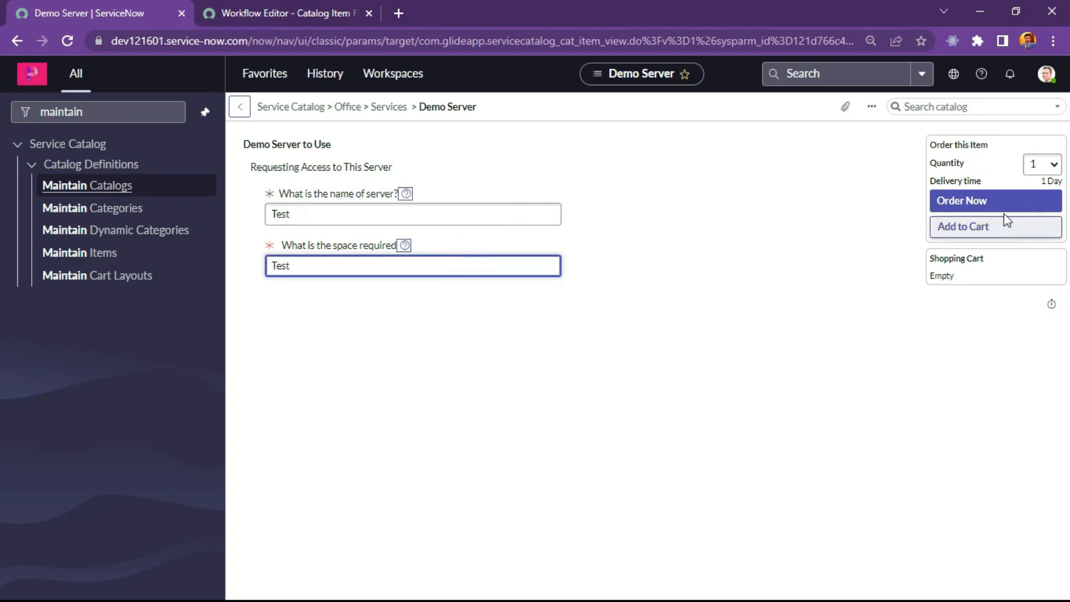
left_click(991, 203)
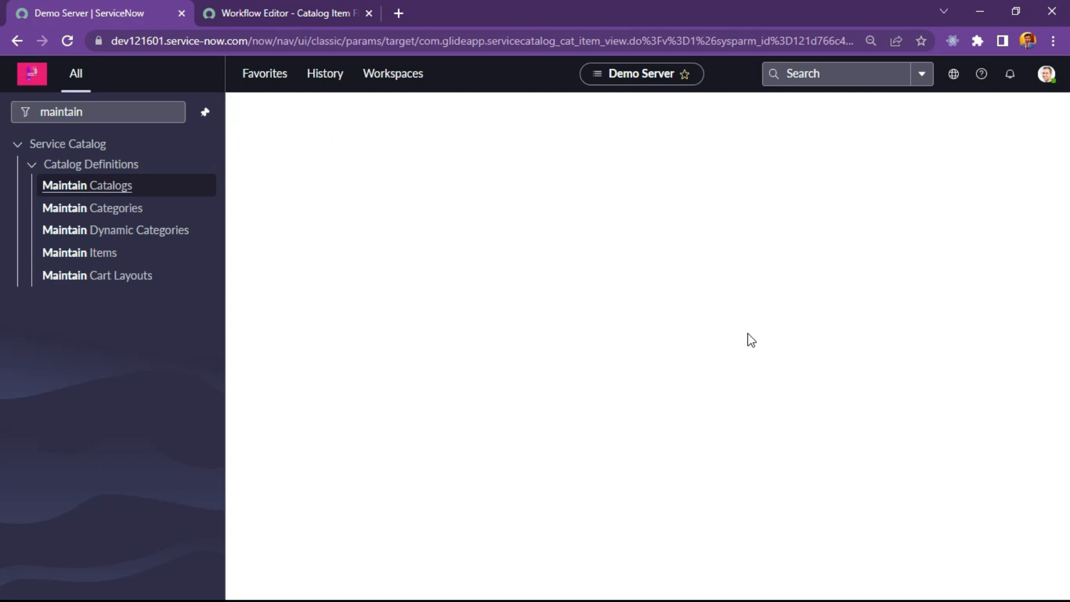
left_click(292, 275)
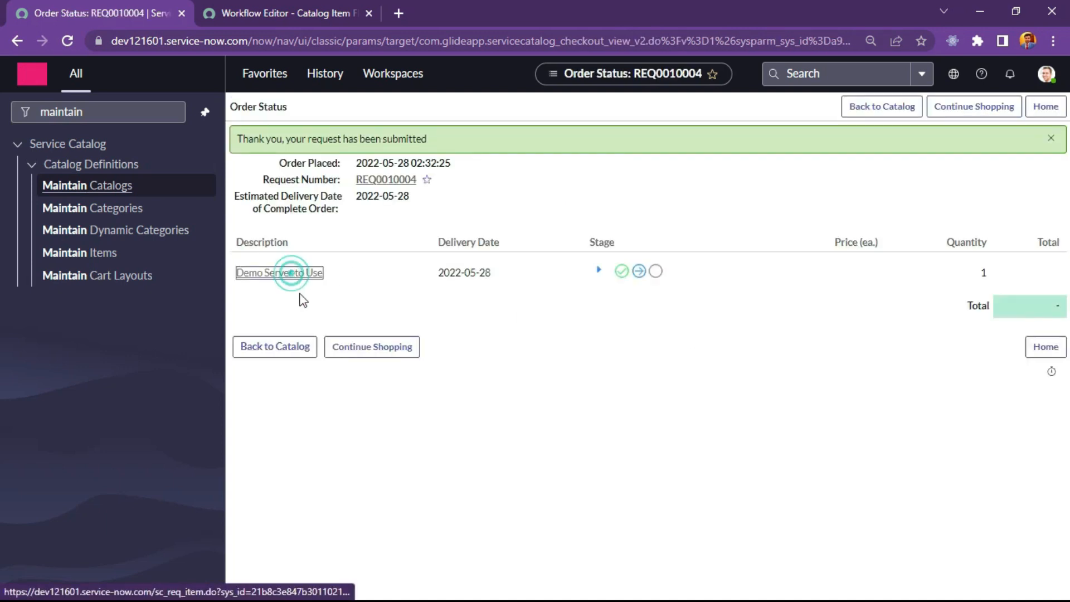
- Examine the requested item's variables, approvers and catalog tasks before approval
scroll(530, 365, "down", 5)
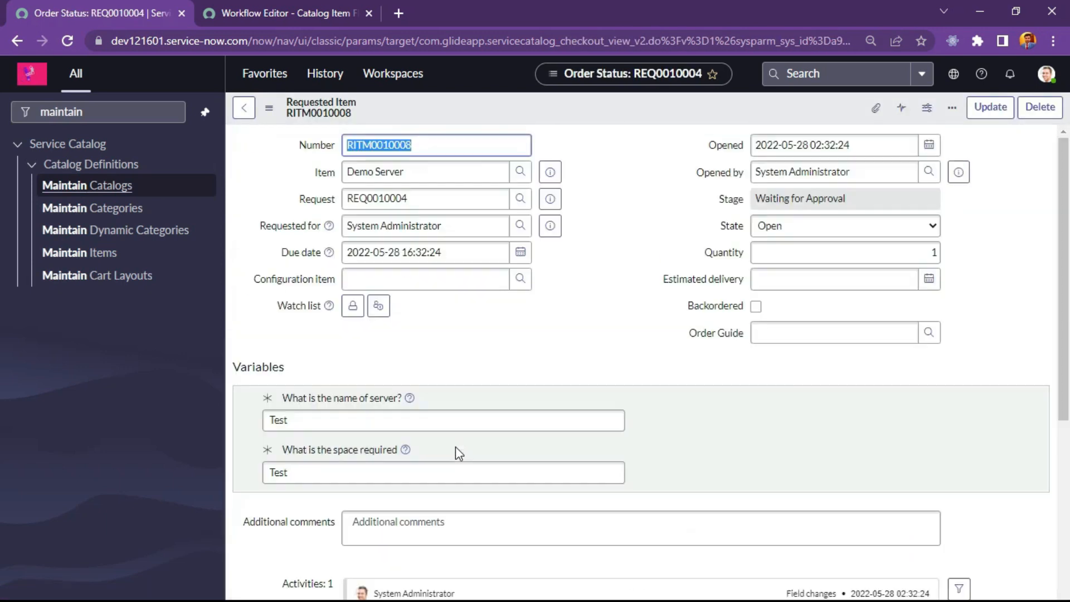
scroll(423, 457, "down", 8)
left_click(355, 374)
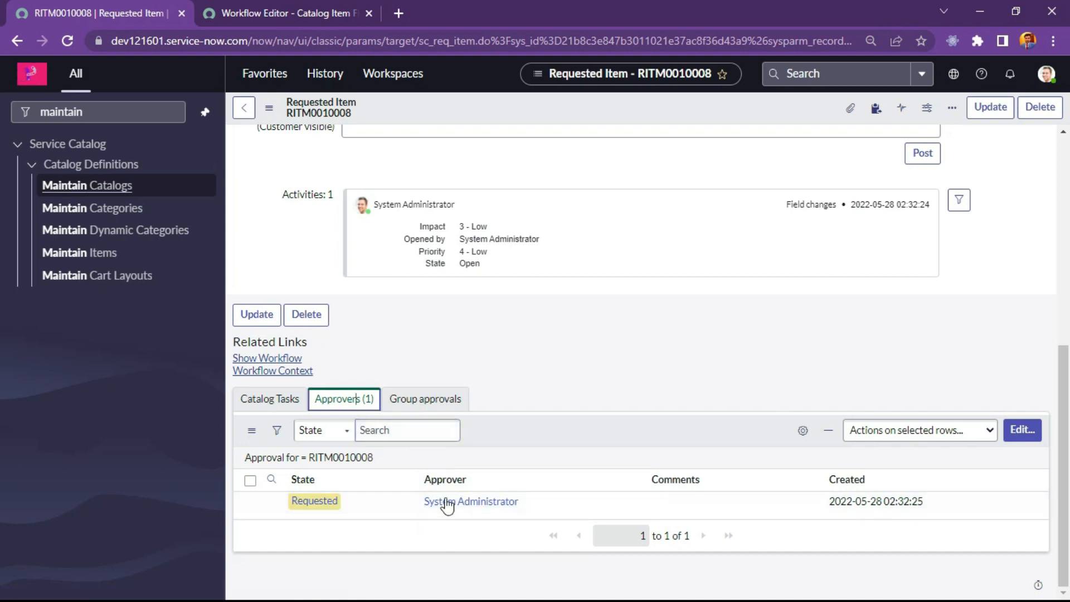
scroll(335, 502, "up", 6)
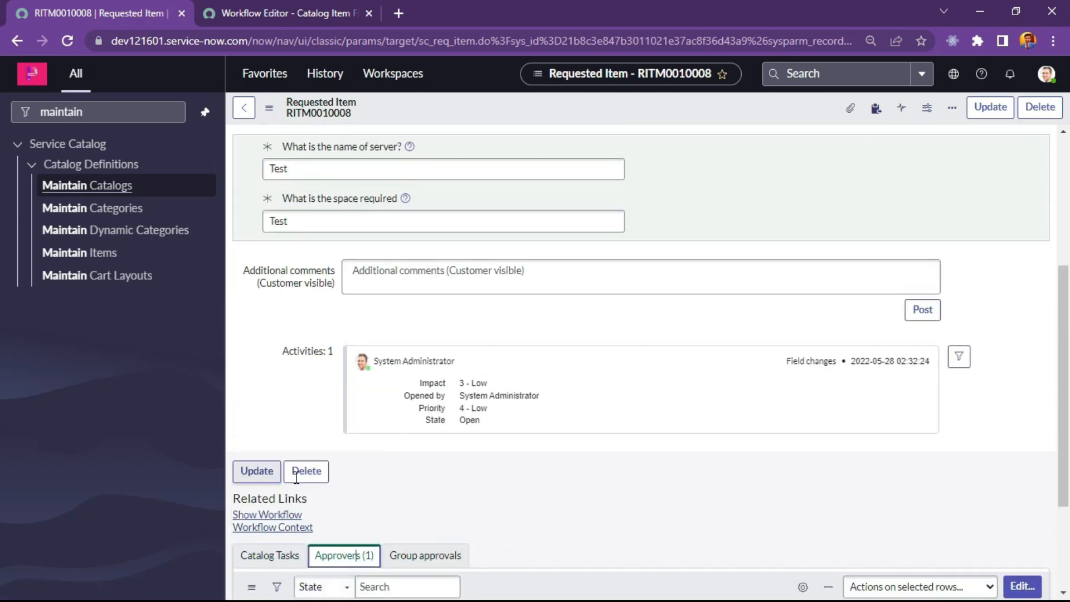
scroll(369, 357, "down", 10)
left_click(271, 415)
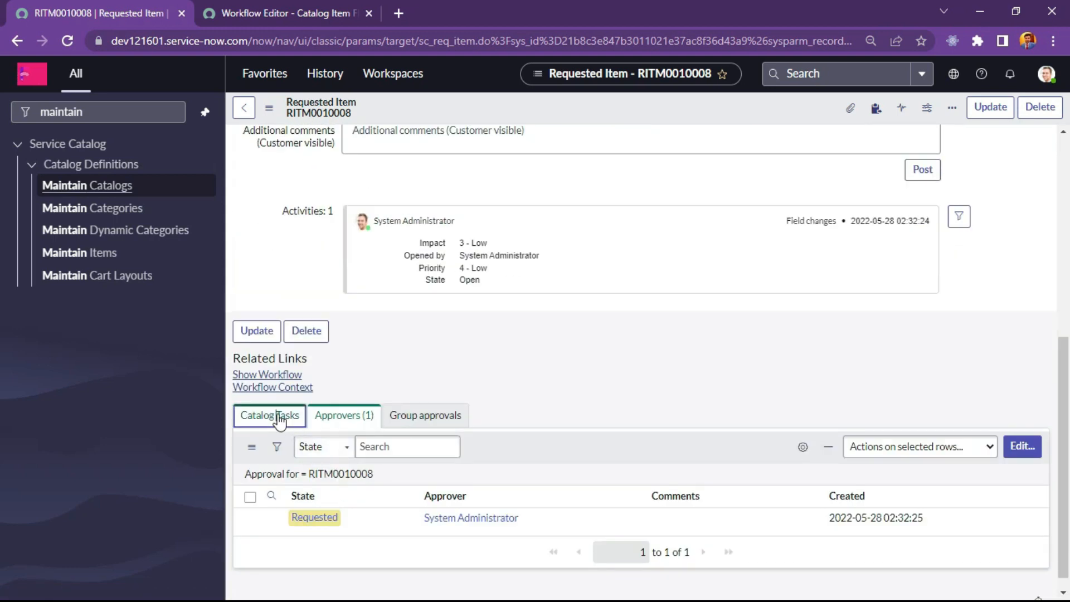
left_click(333, 419)
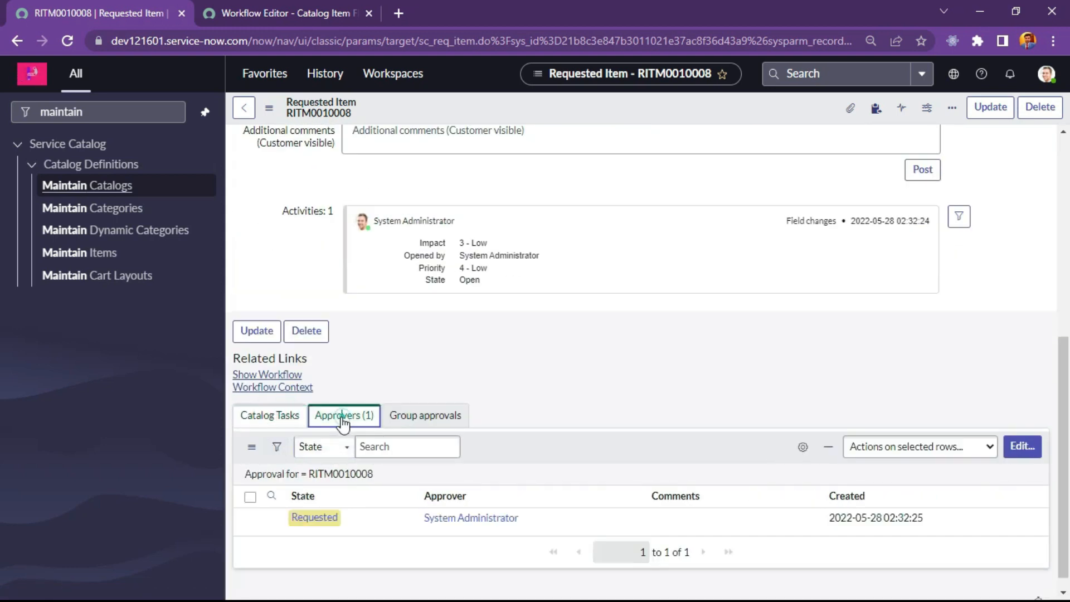
left_click(264, 425)
left_click(371, 422)
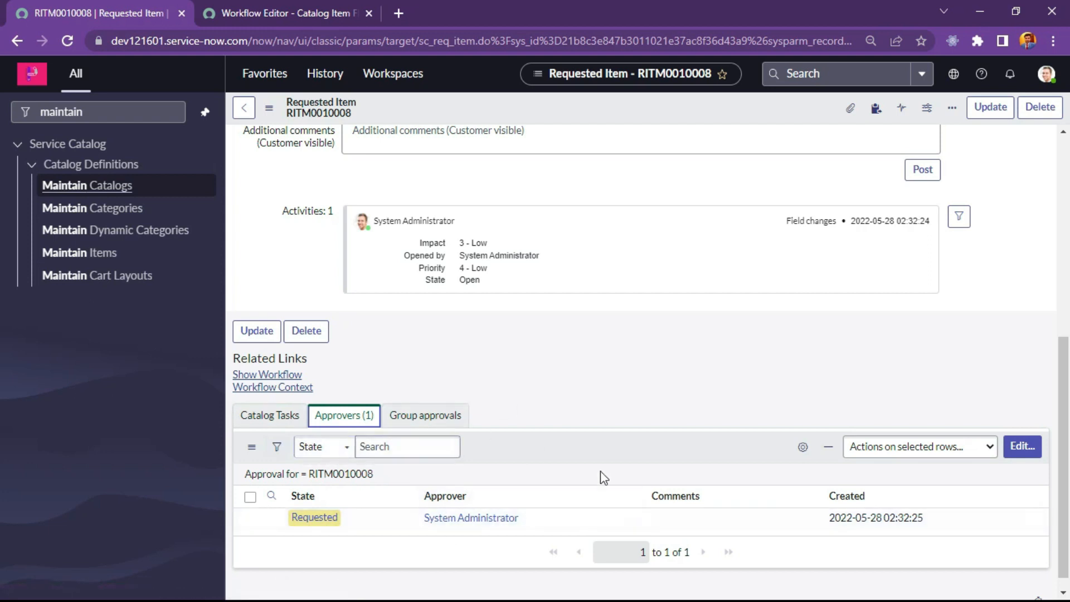
- Approve the pending System Administrator approval on the Demo Server requested item
right_click(322, 523)
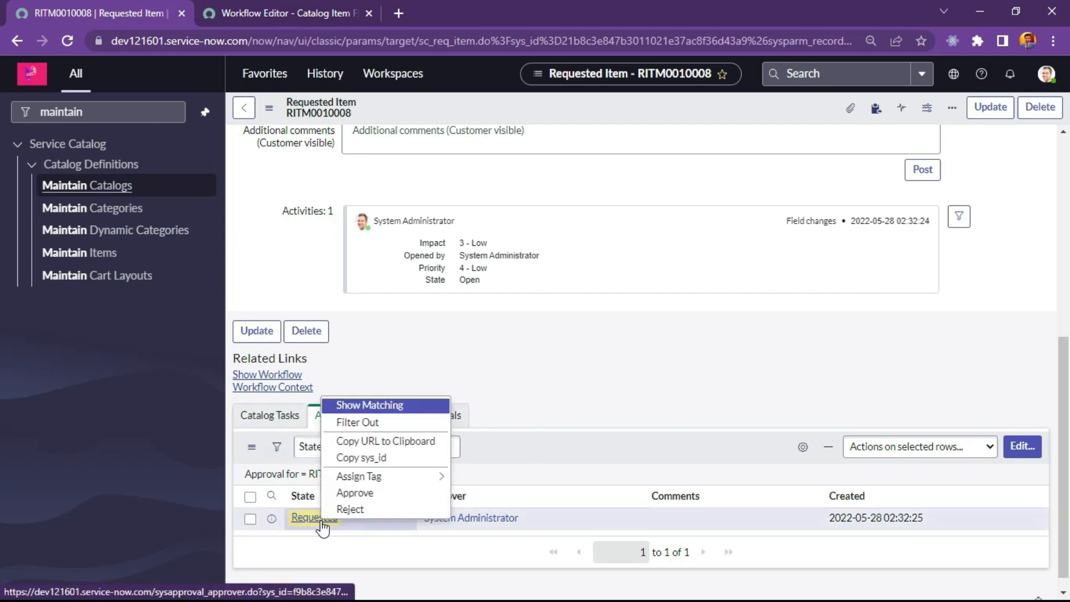
left_click(562, 468)
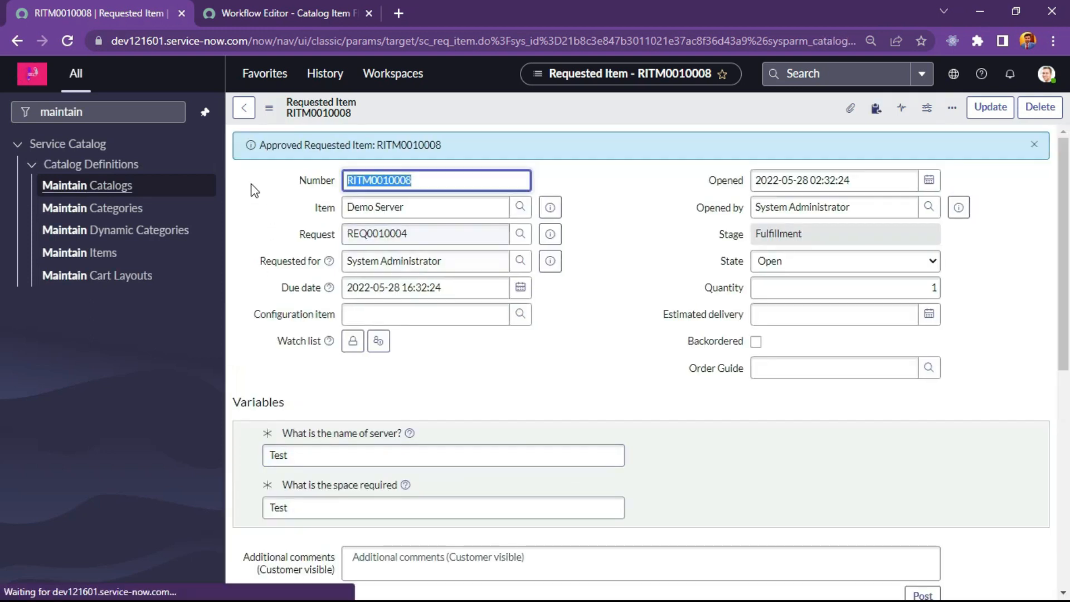
left_click_drag(259, 145, 373, 146)
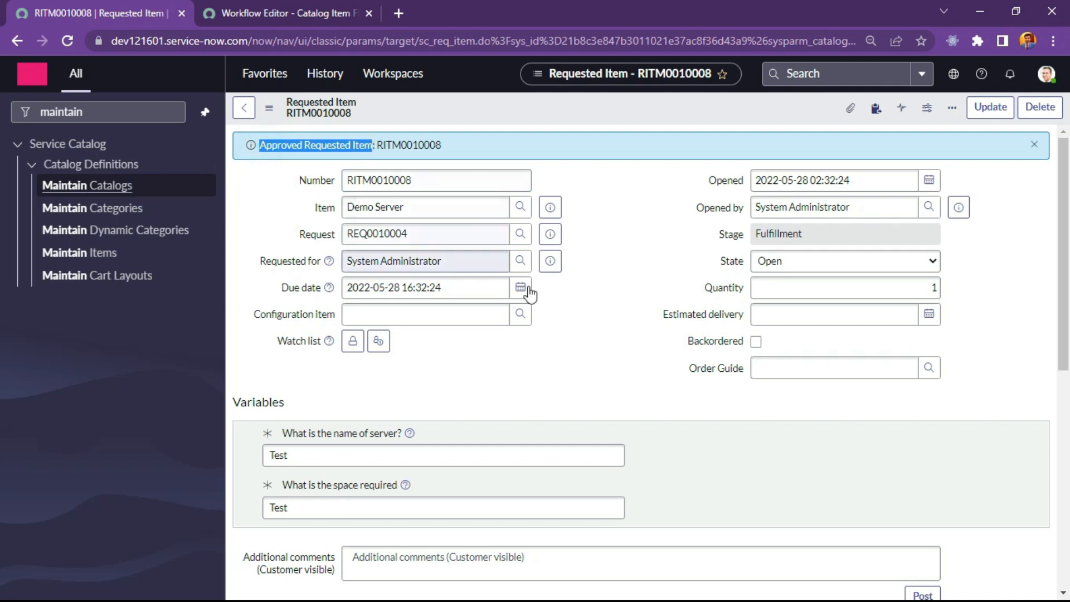
- Check the approval's state and the catalog task's assignment group and short description on the approved requested item
scroll(596, 418, "down", 8)
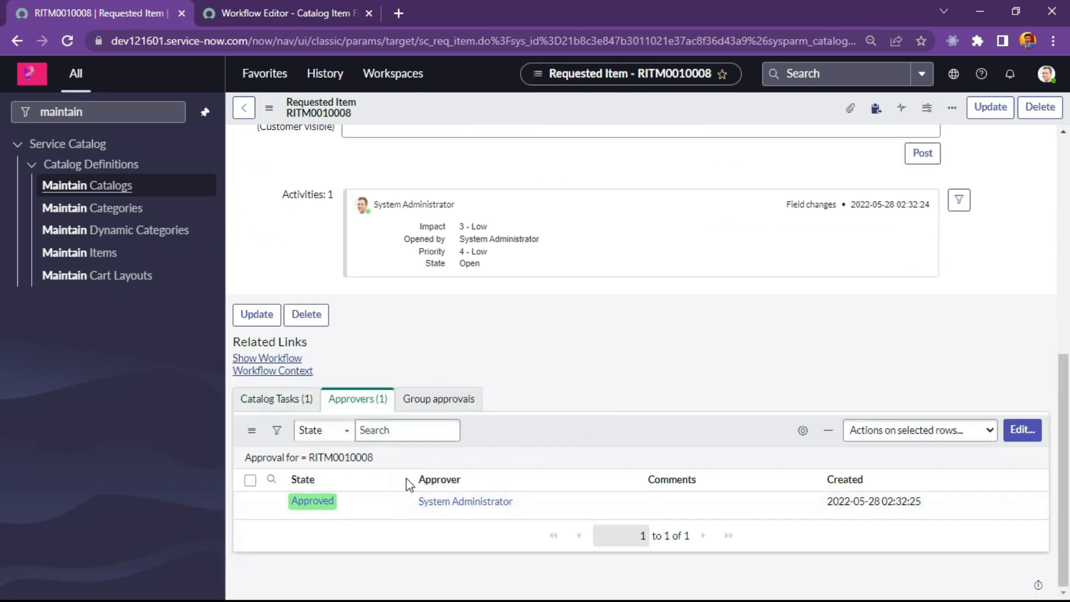
left_click(272, 399)
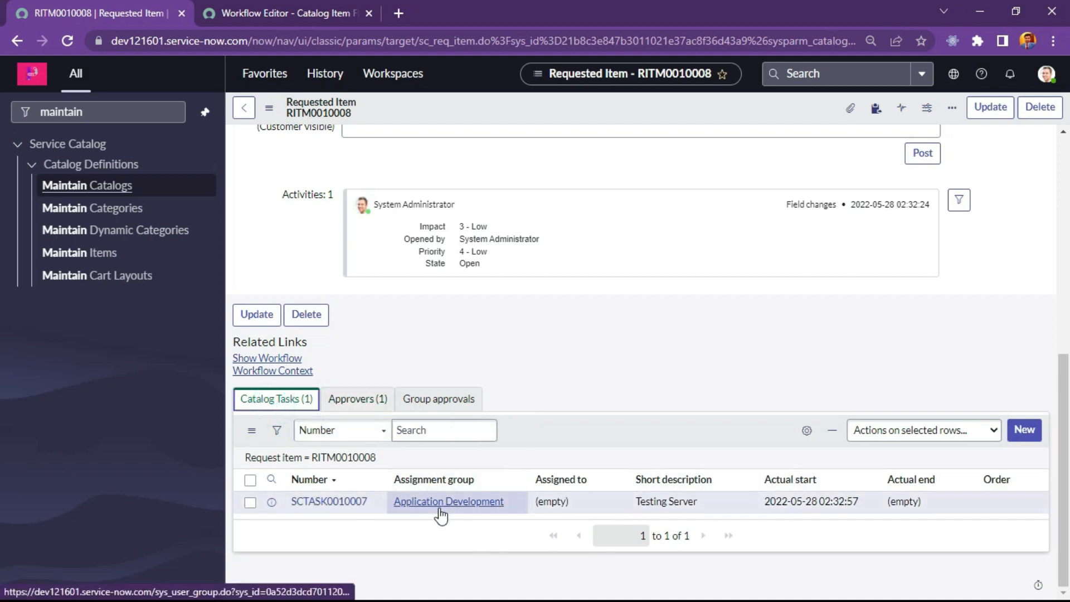
left_click_drag(698, 502, 622, 496)
left_click(639, 419)
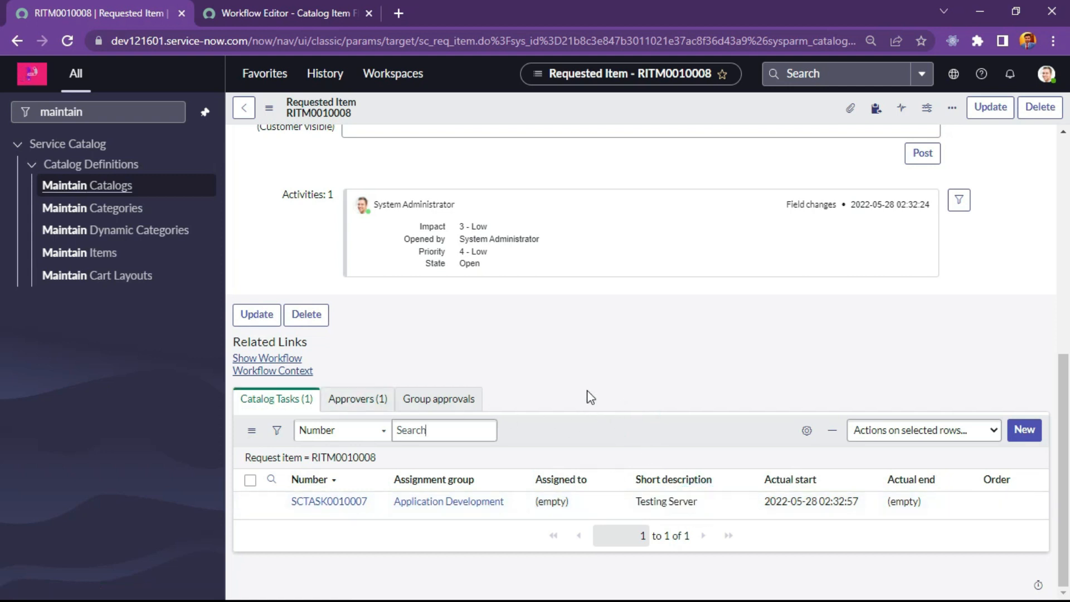
- Show the requested item's running workflow and trace its progress through the Begin, Approval - User and Catalog Task activities
left_click(258, 359)
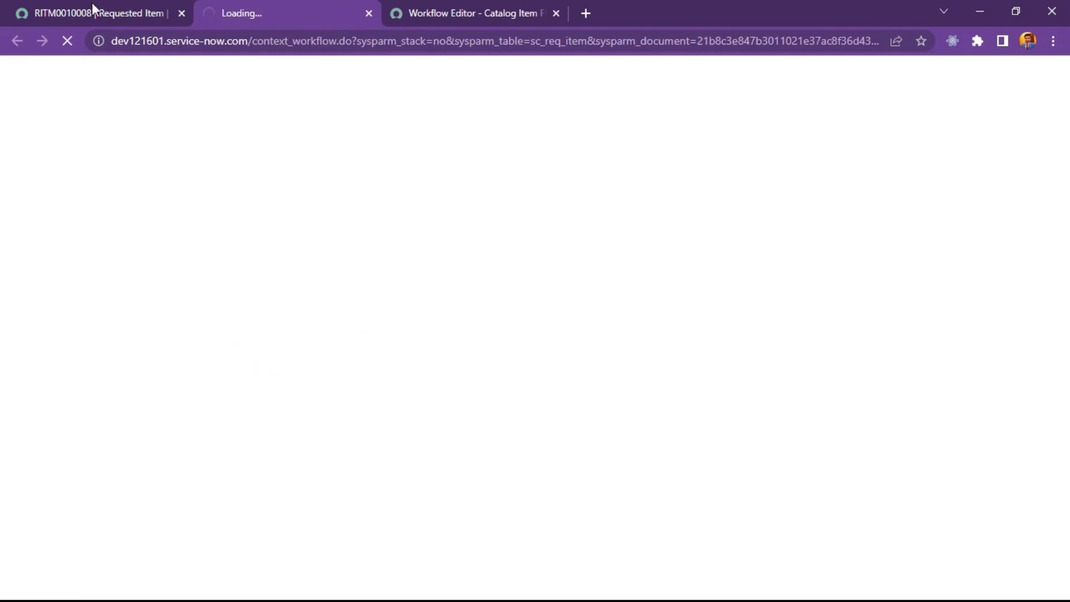
left_click(92, 4)
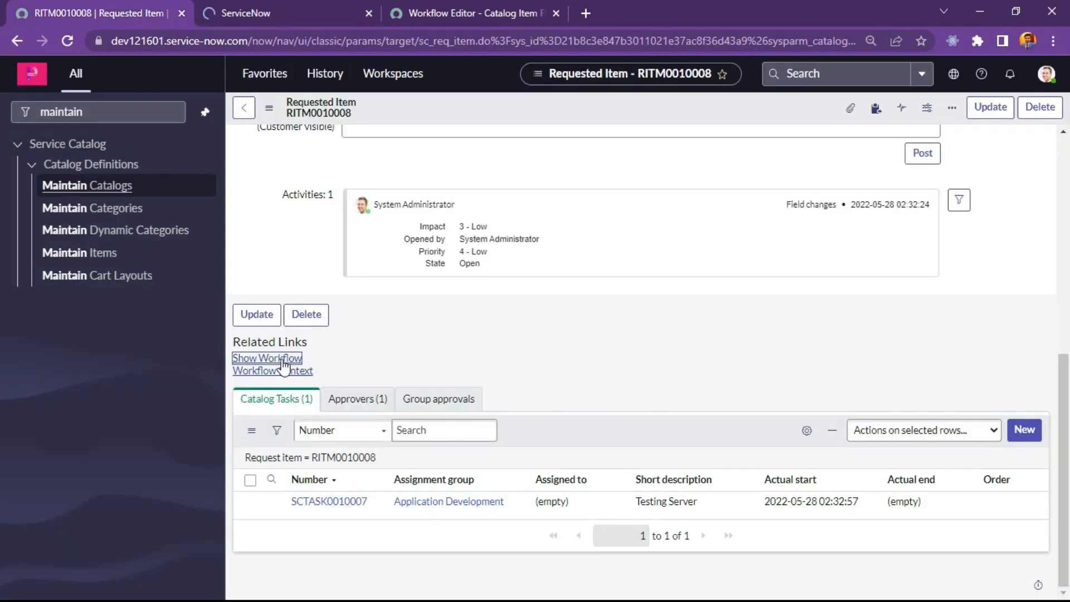
left_click(293, 3)
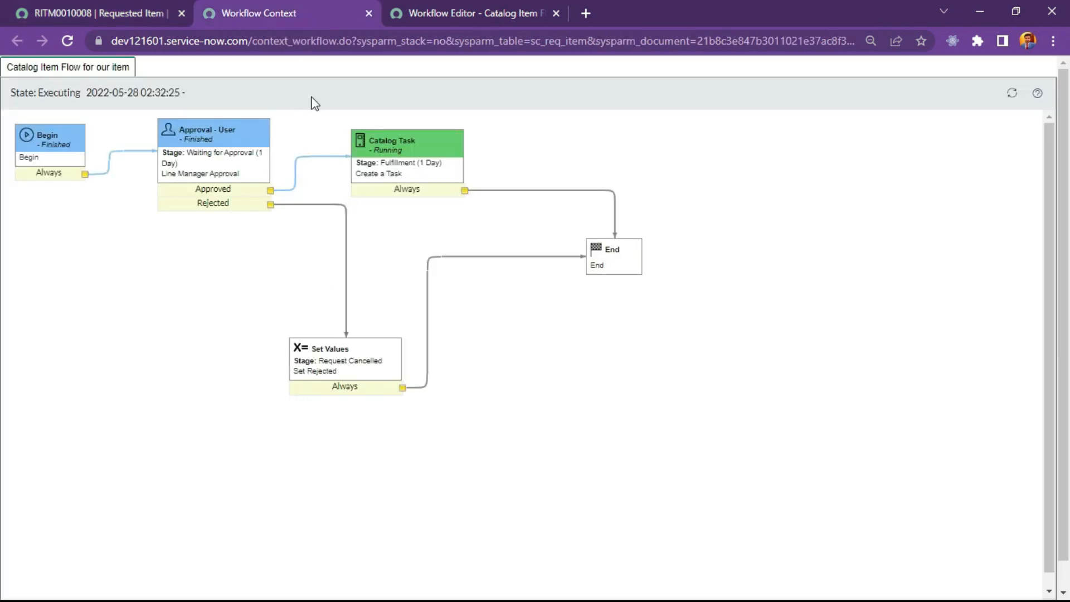
left_click(277, 86)
mouse_move(50, 136)
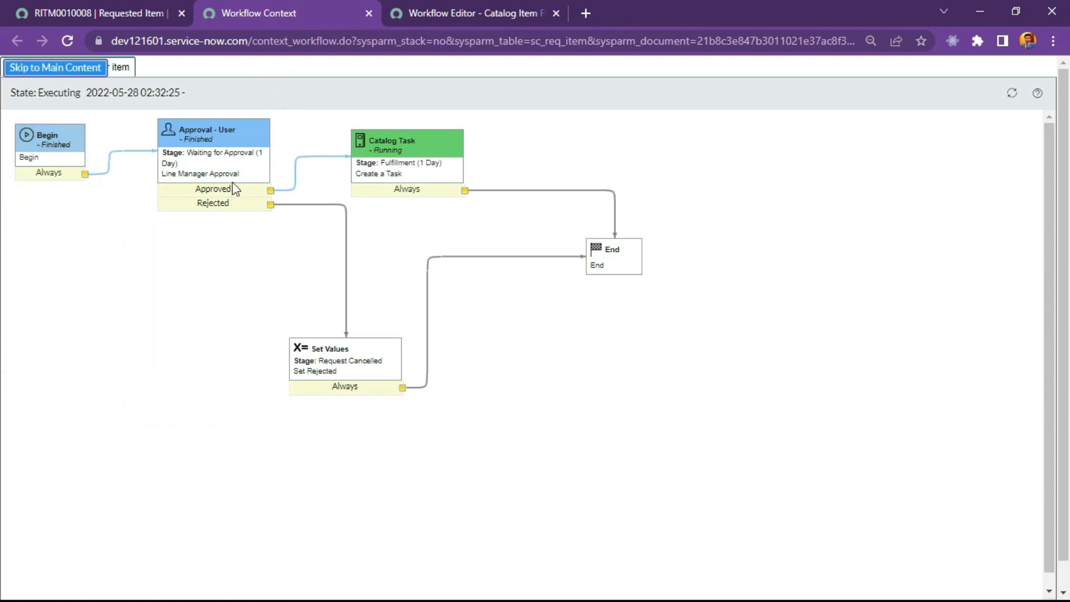
left_click_drag(147, 117, 299, 259)
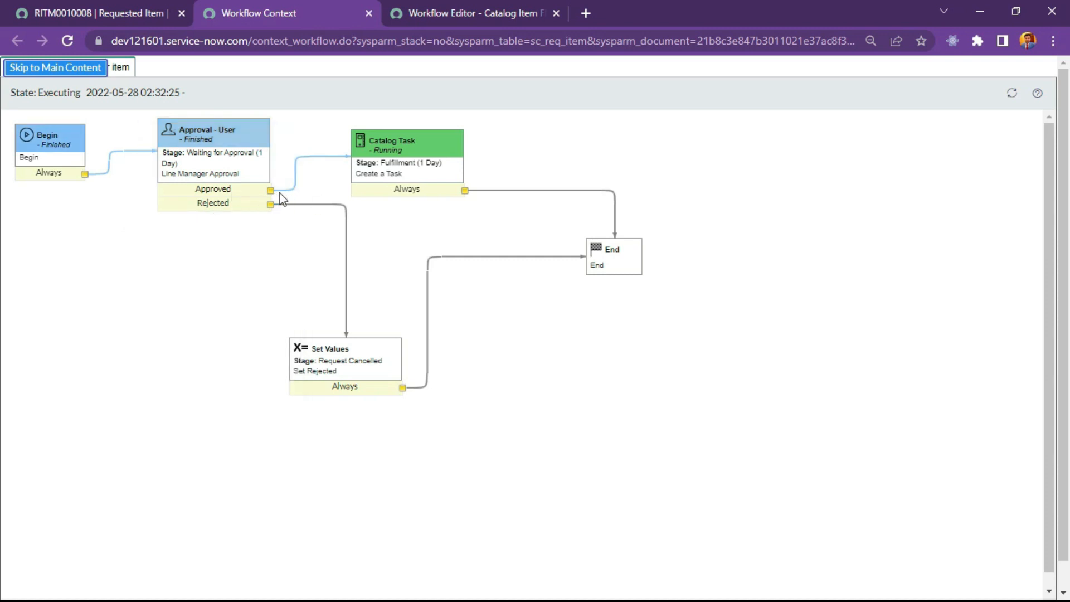
left_click_drag(341, 117, 469, 212)
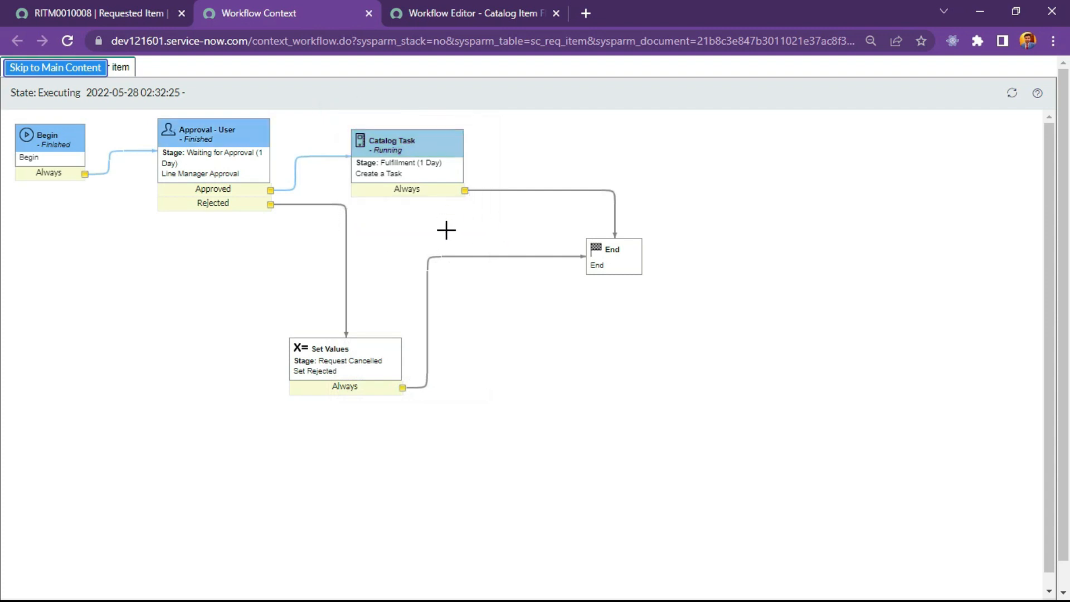
left_click(457, 205)
left_click(357, 103)
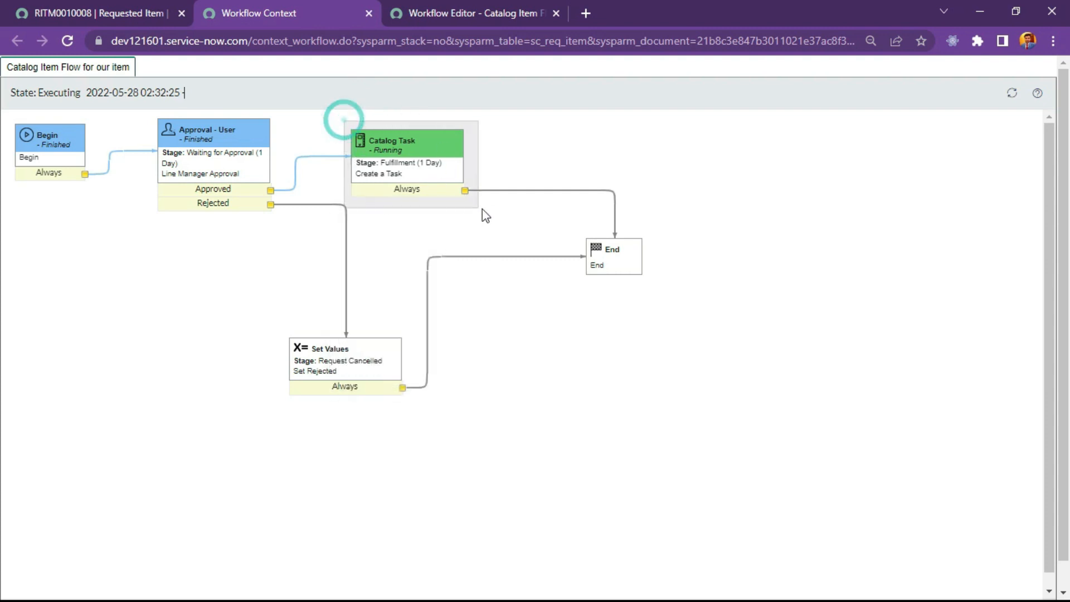
- Open the requested item's Testing Server catalog task in a separate browser tab and close the task
left_click(54, 4)
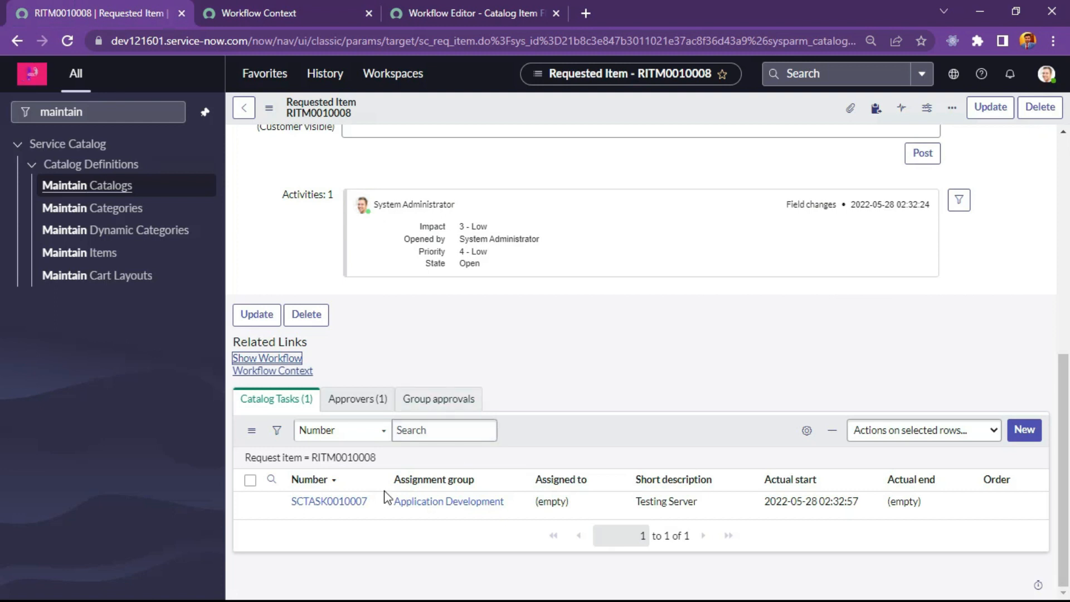
left_click(326, 501, "ctrl")
left_click_drag(397, 1, 213, 1)
left_click(214, 1)
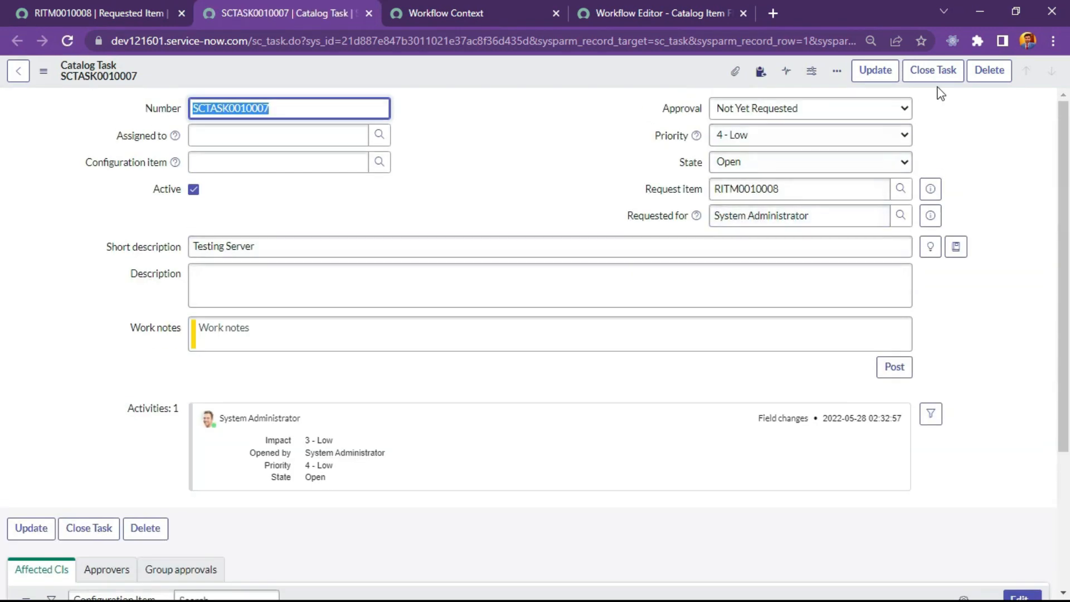
left_click(933, 70)
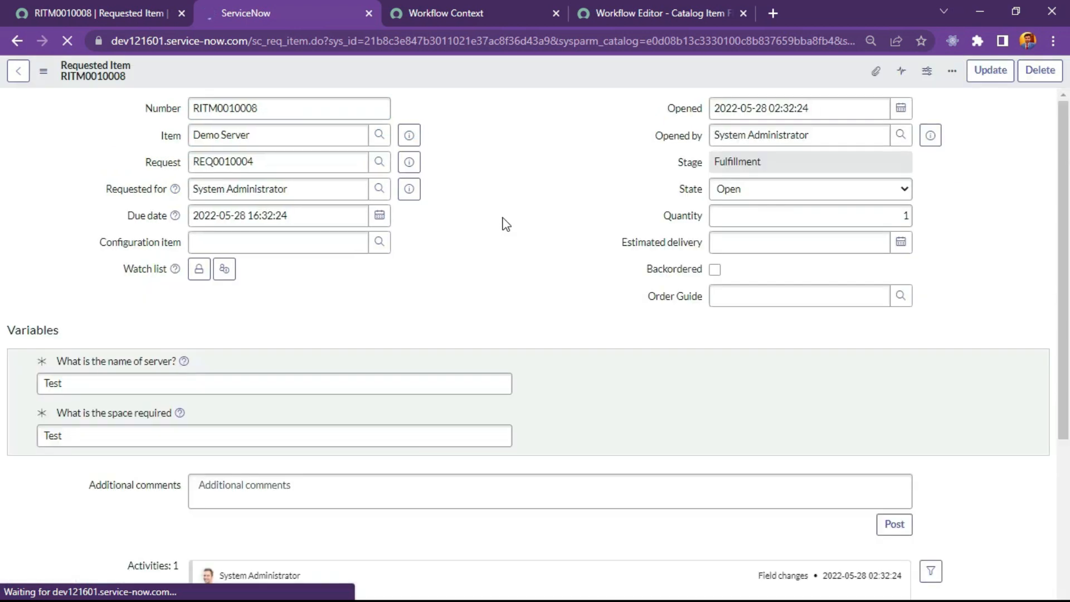
- Refresh the workflow context to review the path taken to End after closing the task, and close that view
scroll(505, 224, "down", 6)
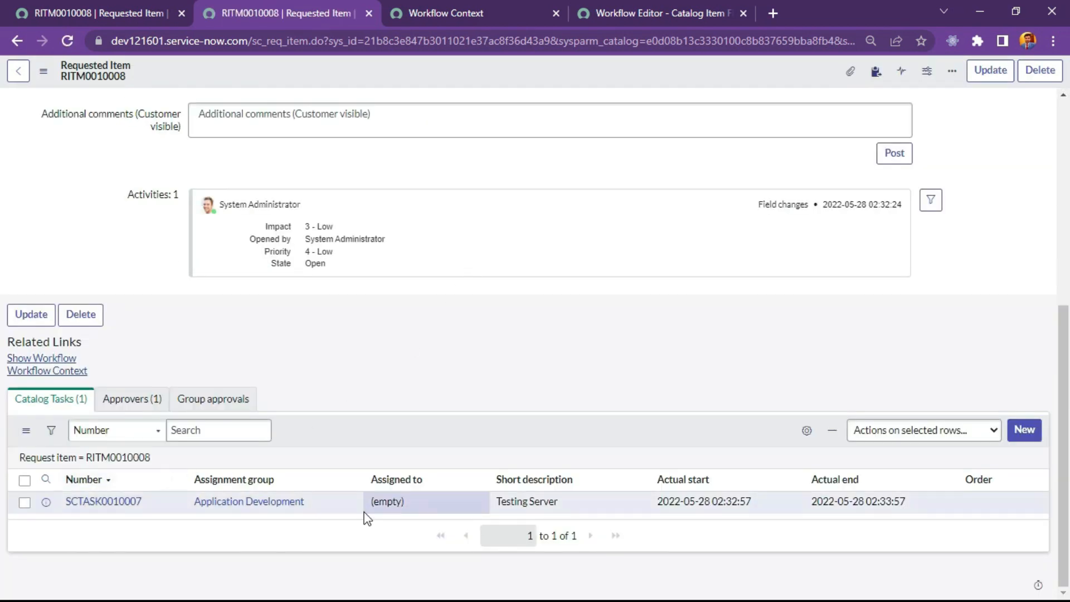
left_click(474, 12)
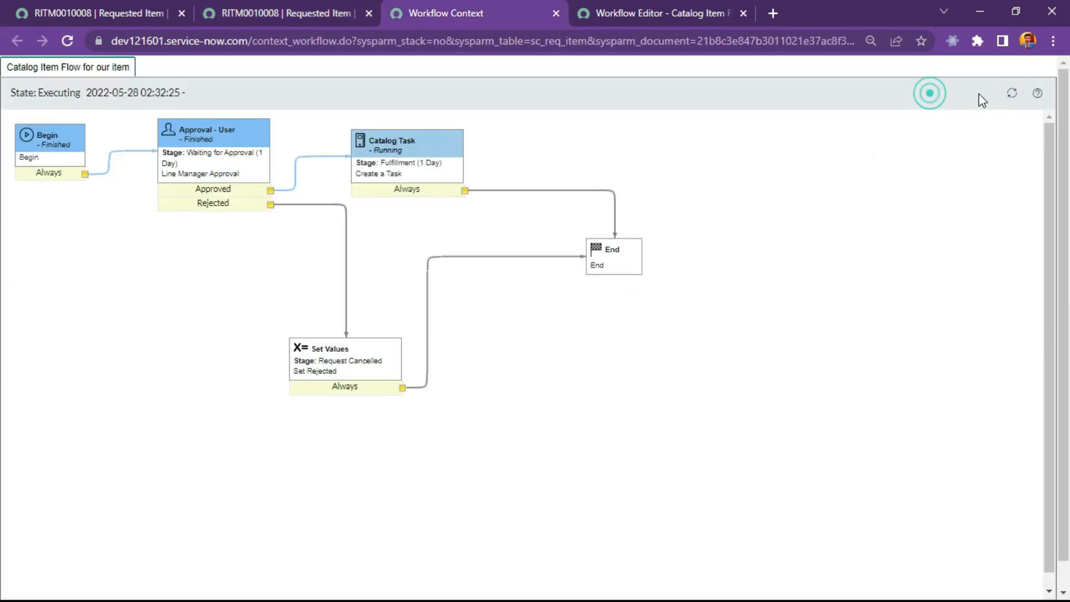
left_click(1012, 93)
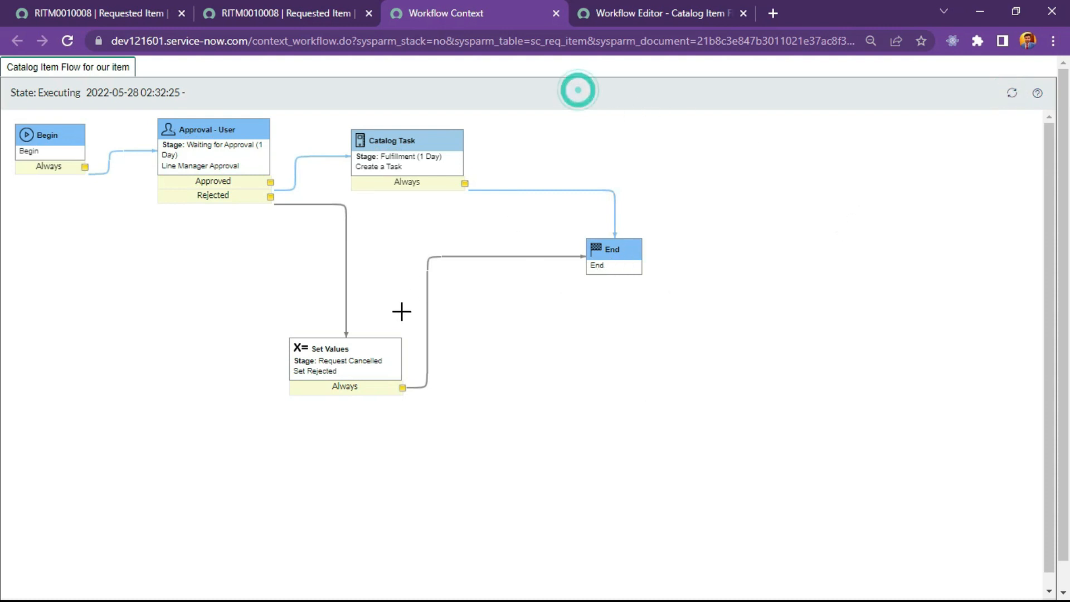
left_click_drag(9, 117, 683, 426)
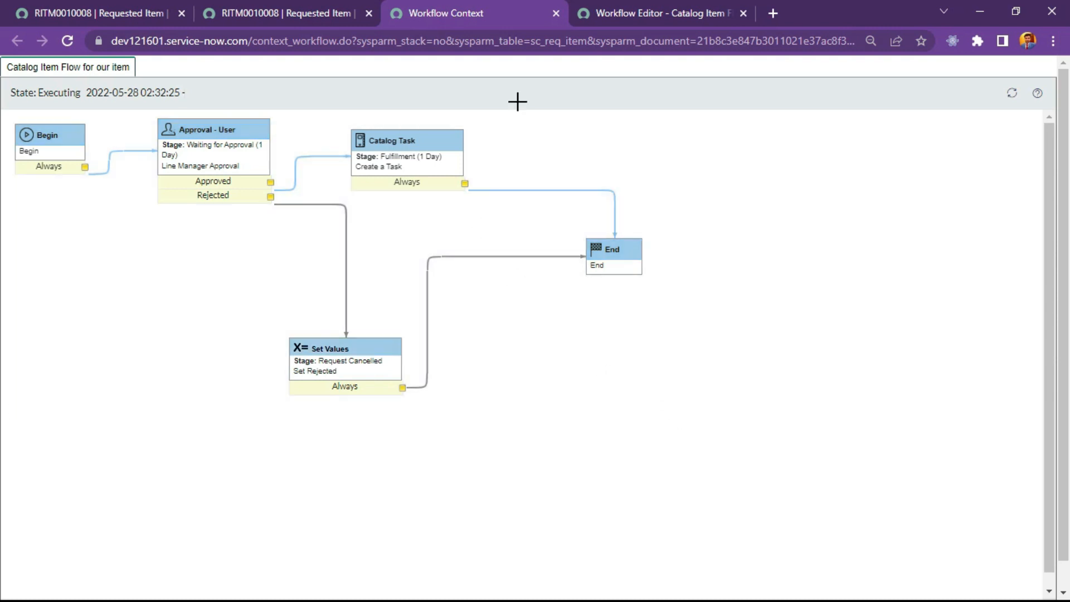
left_click(556, 13)
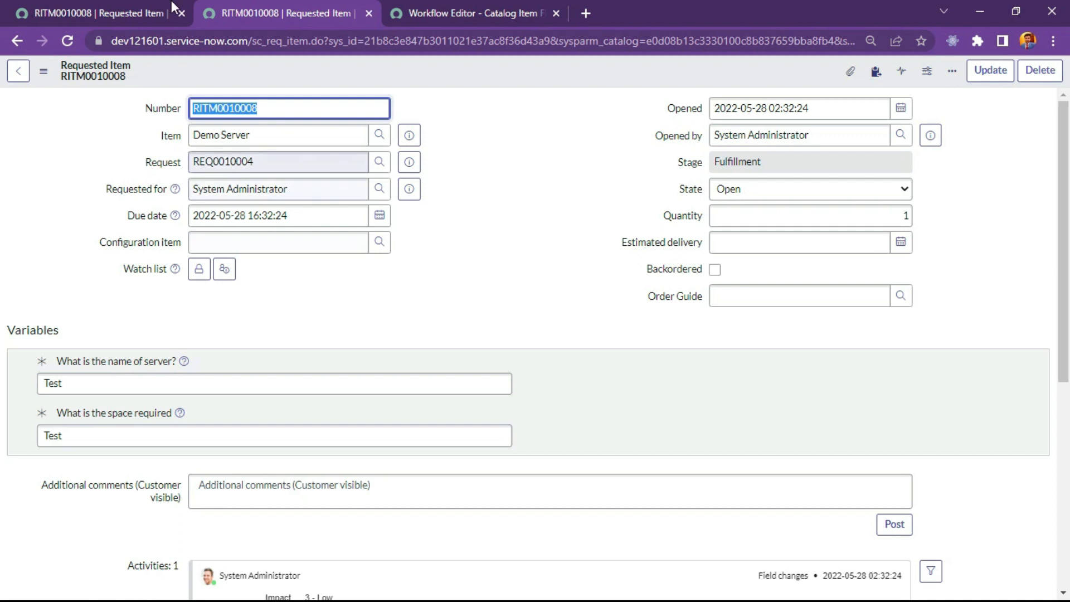
- Close the duplicate requested item page and the Catalog Item Flow for our item canvas in the Workflow Editor
left_click(109, 11)
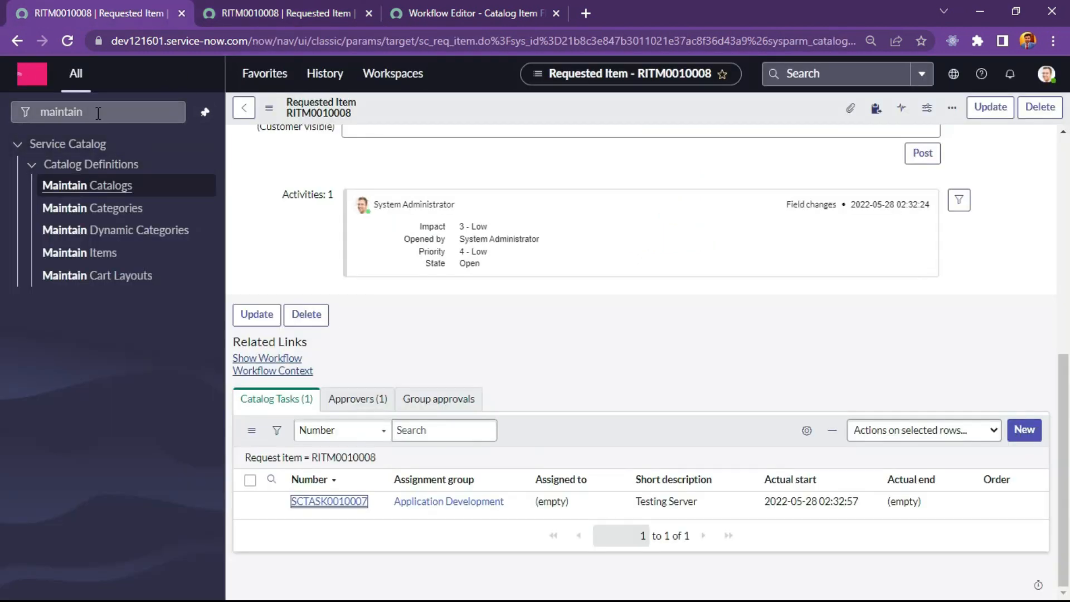
double_click(98, 114)
left_click(276, 11)
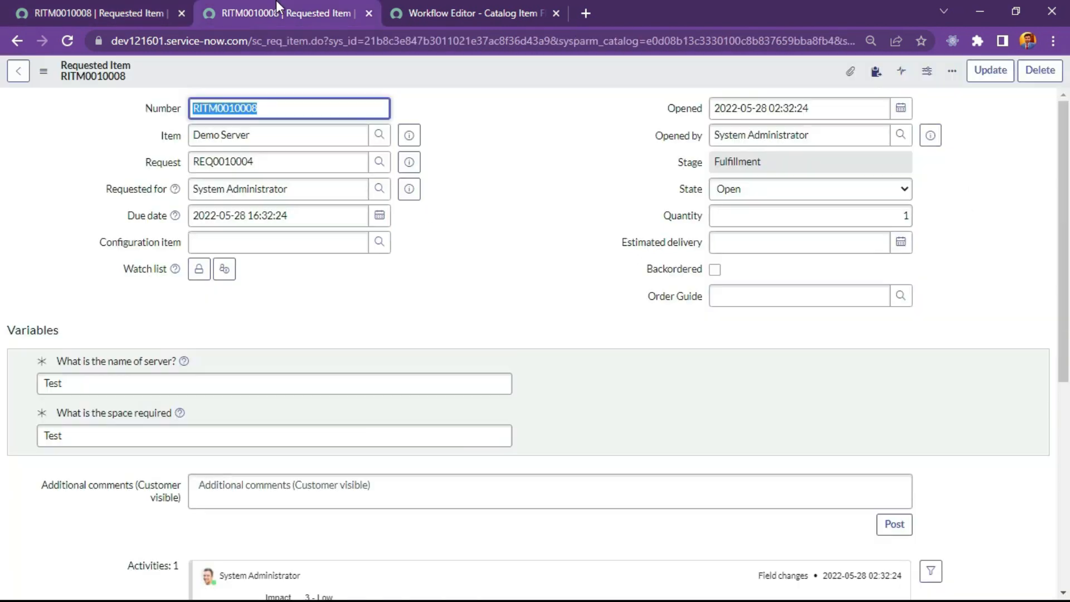
left_click(450, 5)
left_click(368, 13)
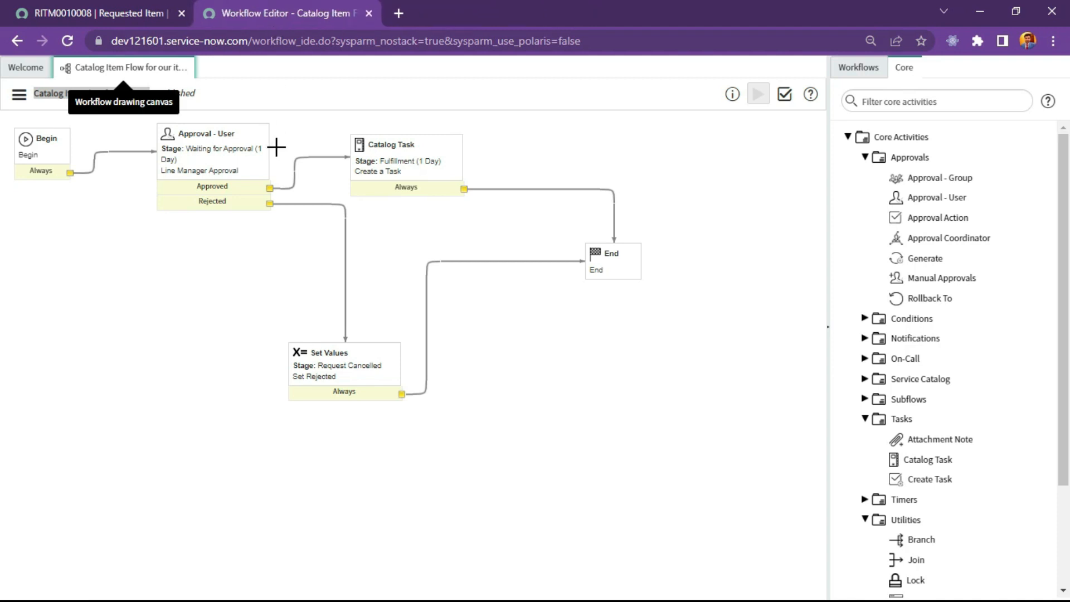
left_click(183, 68)
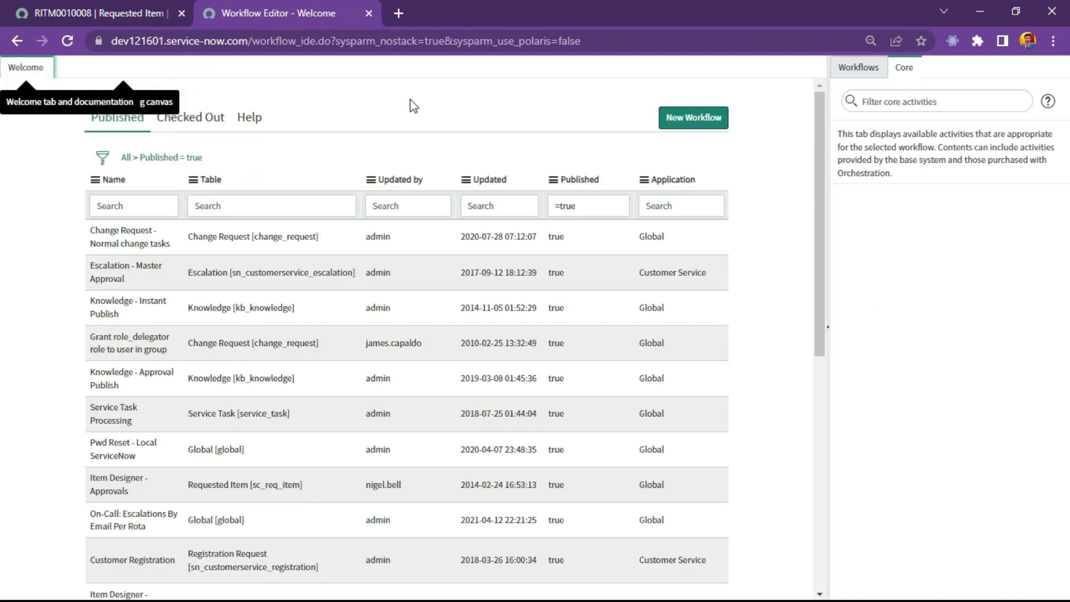
- Start a new workflow named Set Incident Description on the Incident [incident] table
left_click(708, 119)
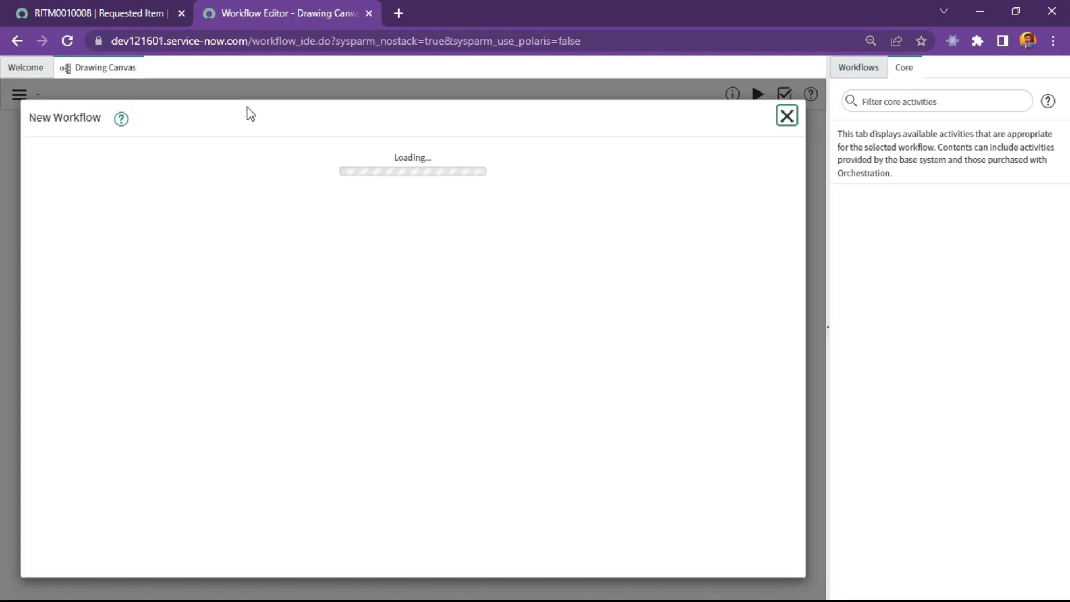
left_click(212, 247)
left_click(207, 283)
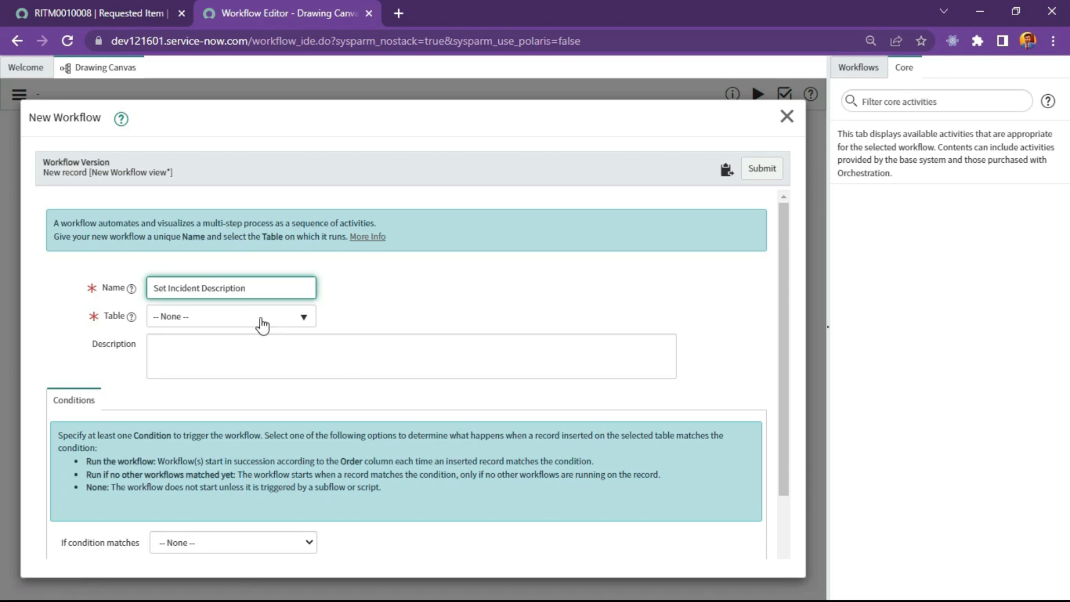
left_click(262, 321)
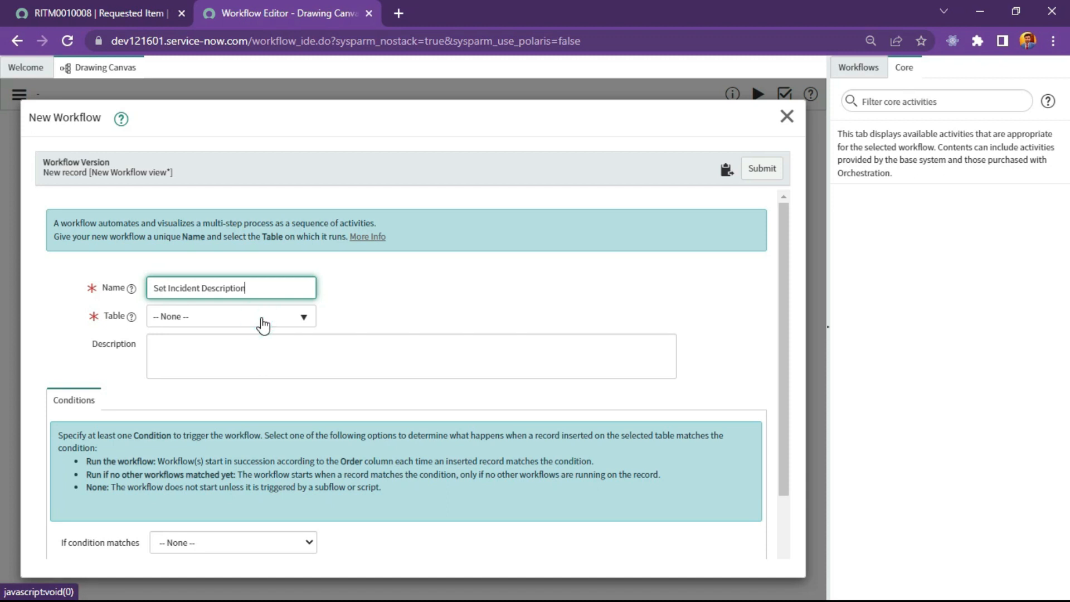
left_click(263, 323)
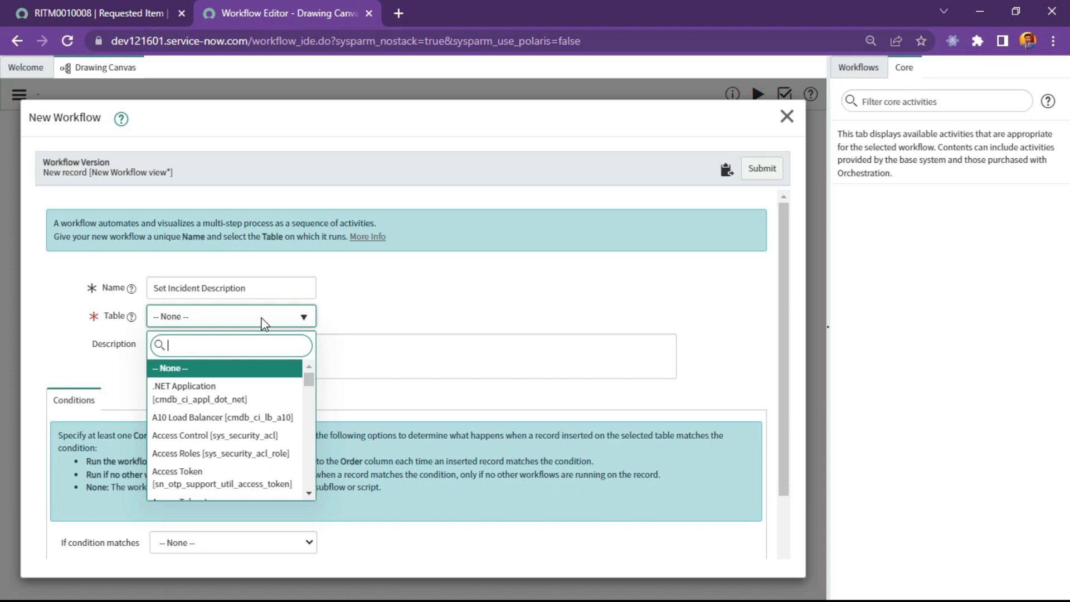
type("incident")
left_click(209, 370)
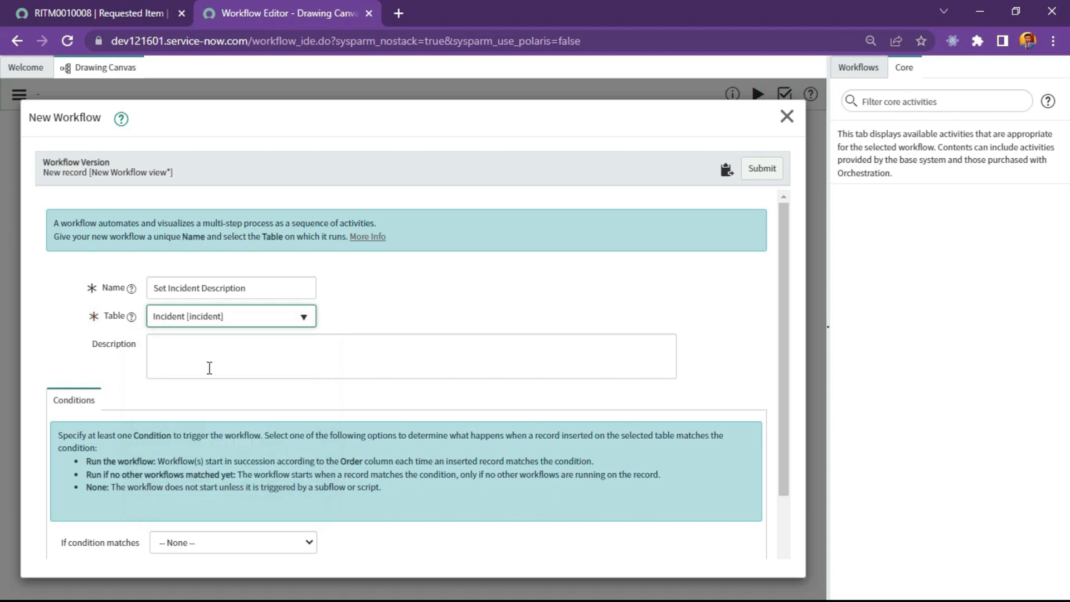
- Set the workflow's condition match to Run the workflow always and add the condition Active is true
scroll(327, 317, "down", 3)
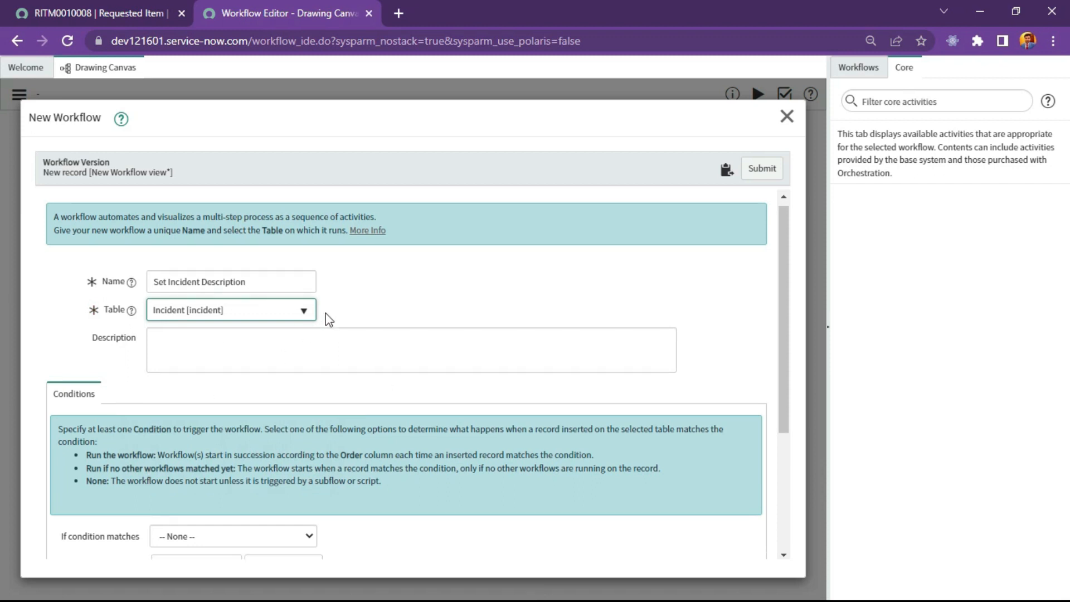
scroll(295, 339, "up", 3)
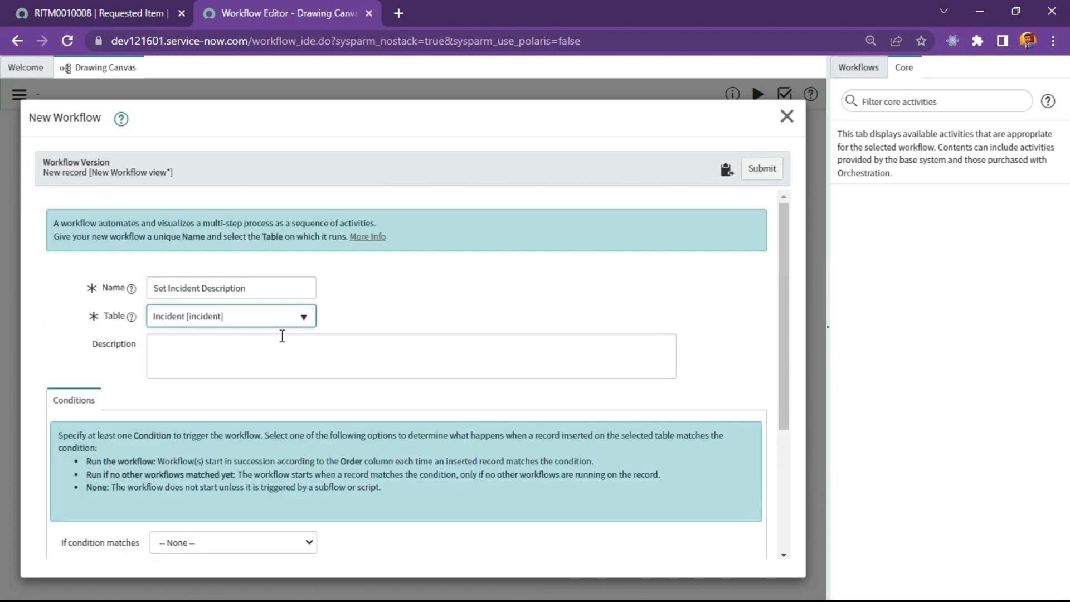
scroll(282, 334, "down", 3)
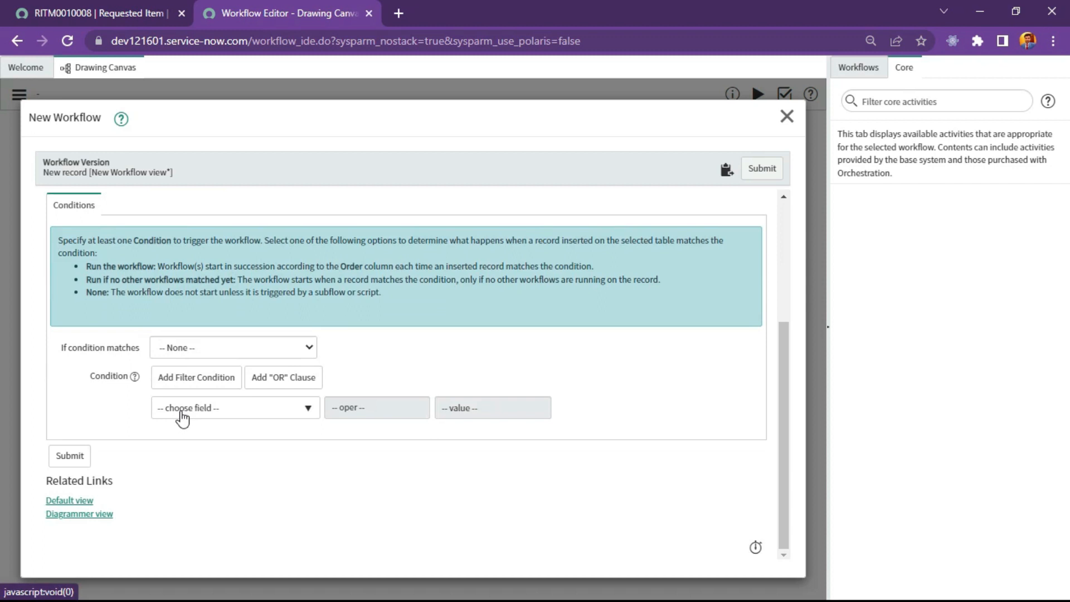
left_click(209, 351)
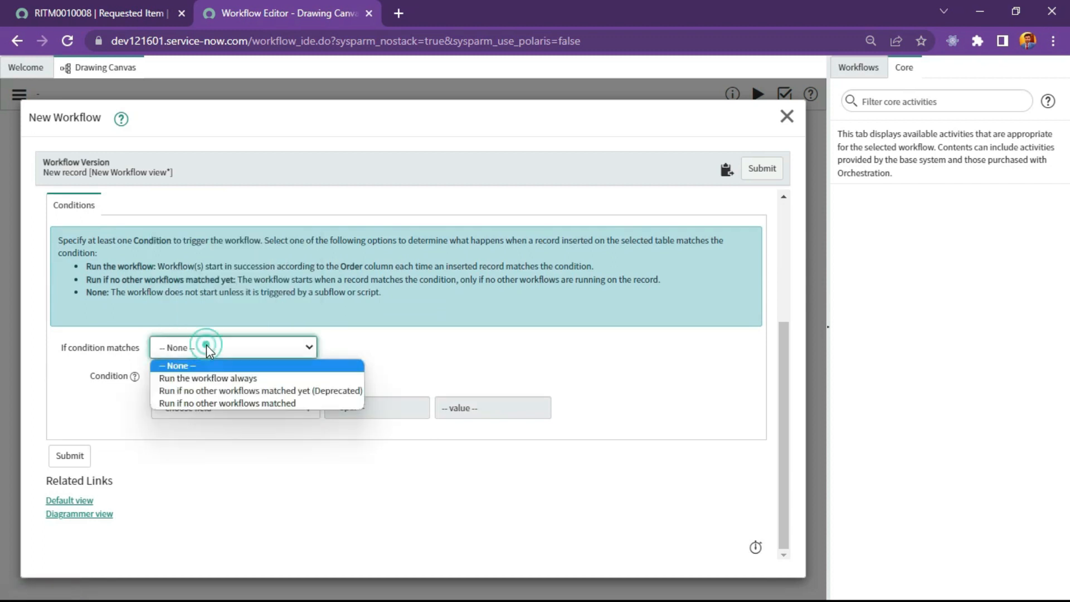
left_click(204, 379)
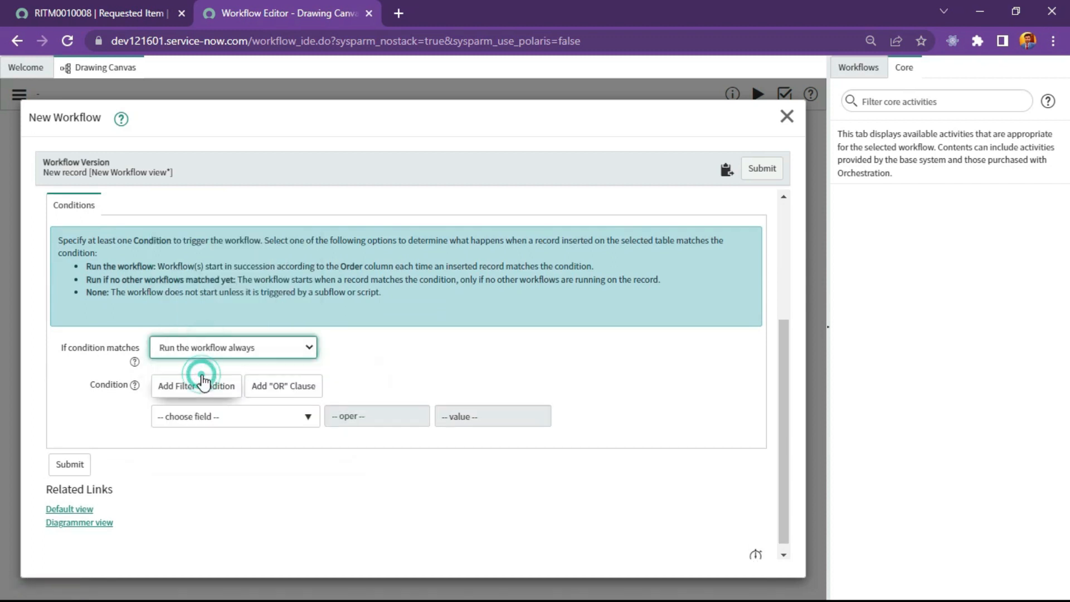
left_click(232, 418)
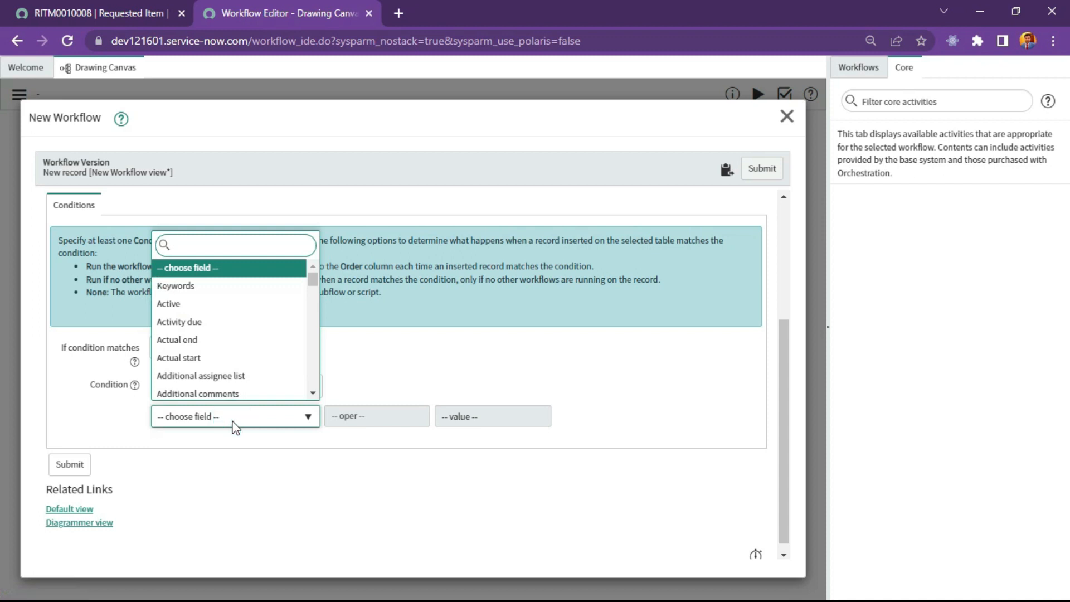
left_click(197, 303)
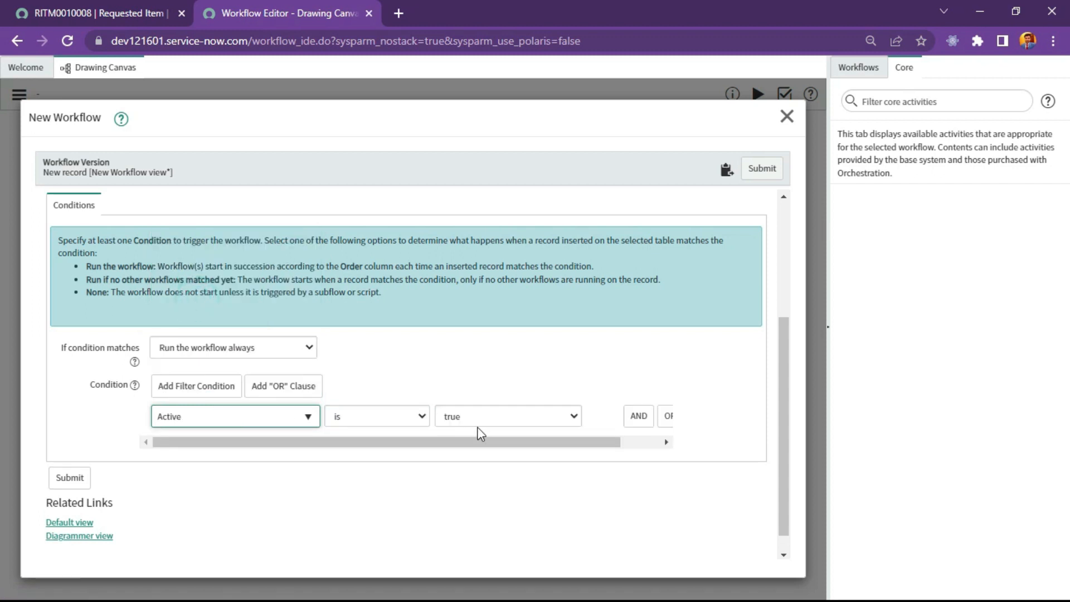
- Add a second required trigger condition, State is New, alongside the Active condition
scroll(471, 446, "down", 1)
left_click(639, 397)
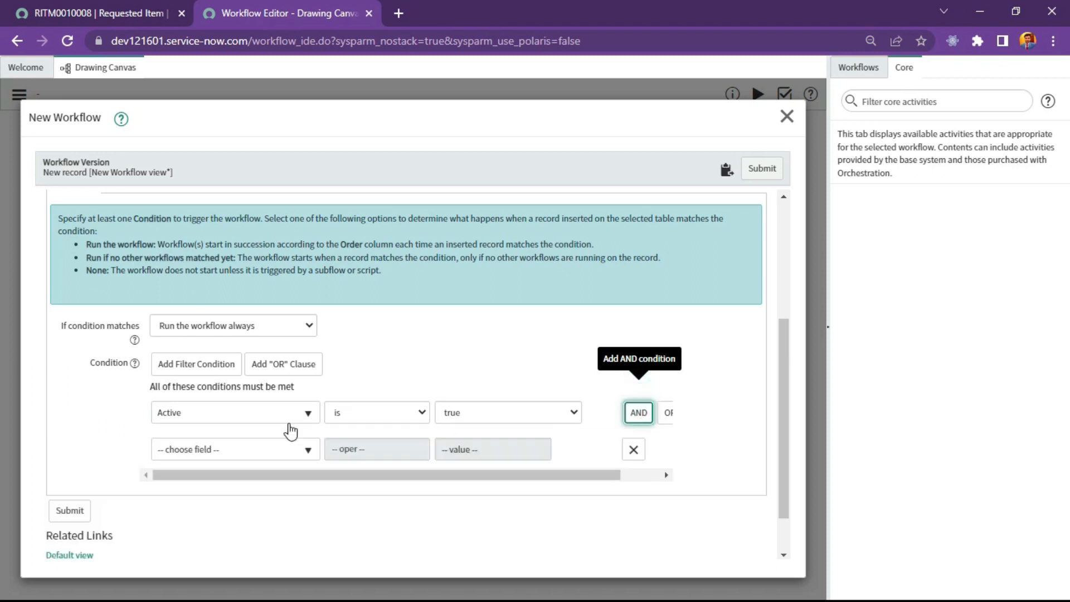
left_click(284, 450)
type("stat")
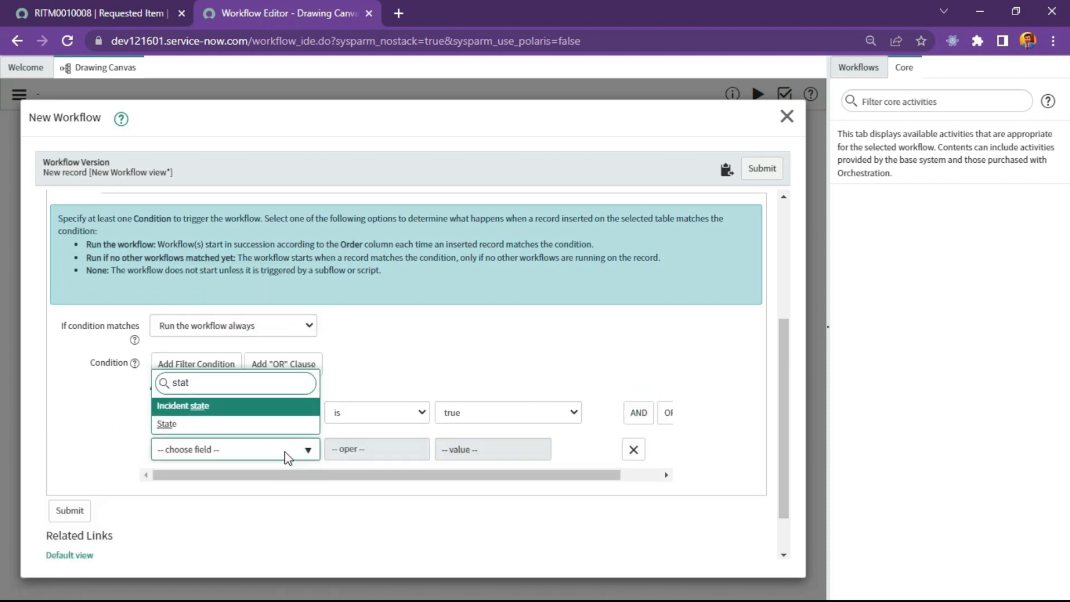
key("Down")
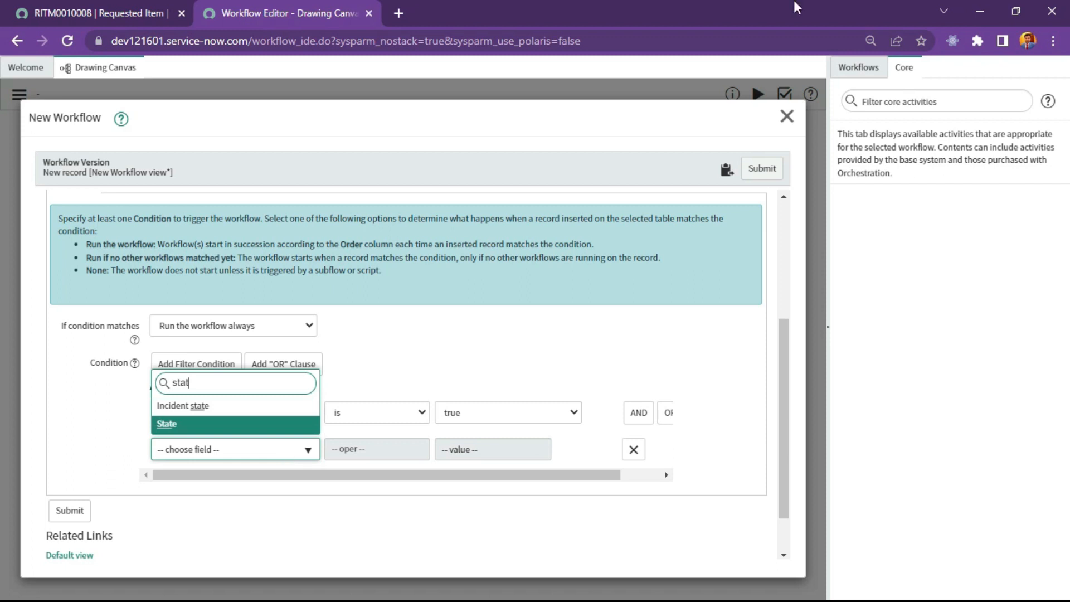
key("Return")
left_click(460, 450)
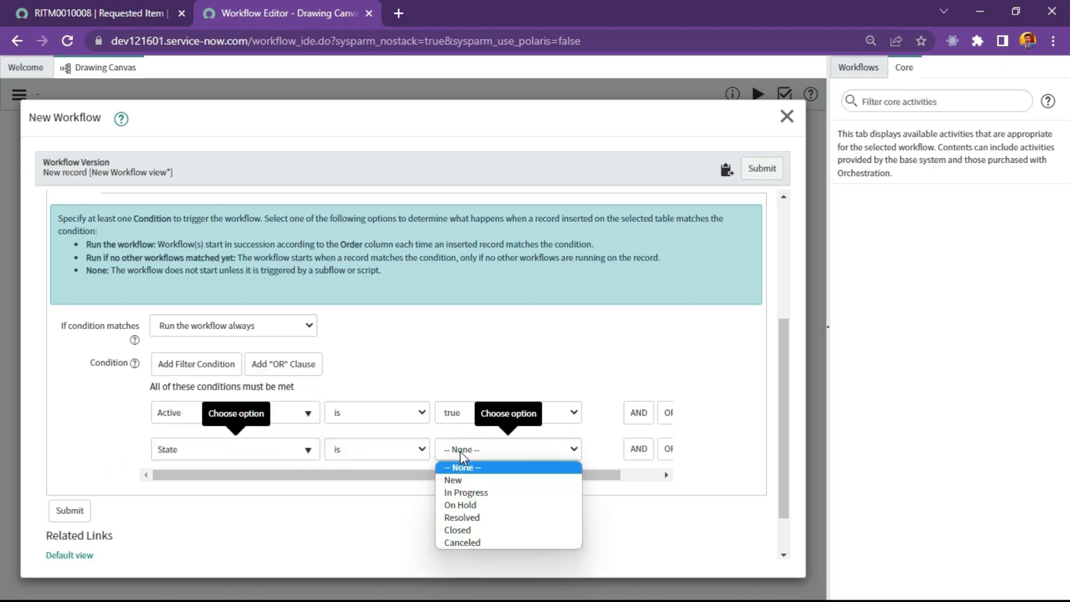
left_click(471, 481)
- Review the new workflow's name, table, run option and trigger conditions
scroll(281, 429, "up", 4)
scroll(281, 429, "down", 4)
scroll(437, 425, "up", 4)
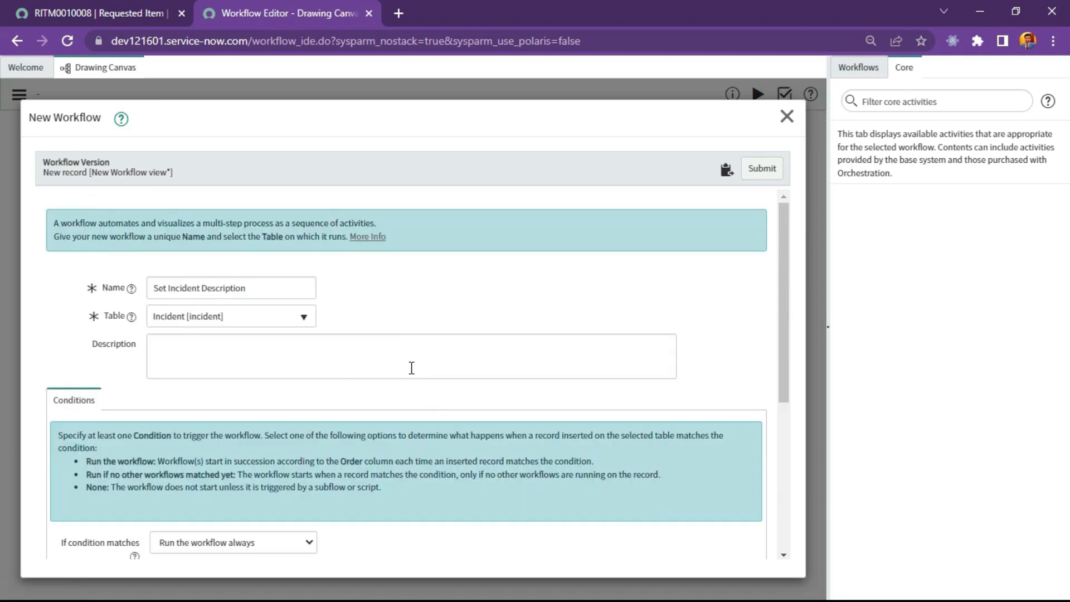
scroll(390, 337, "down", 4)
scroll(370, 353, "up", 4)
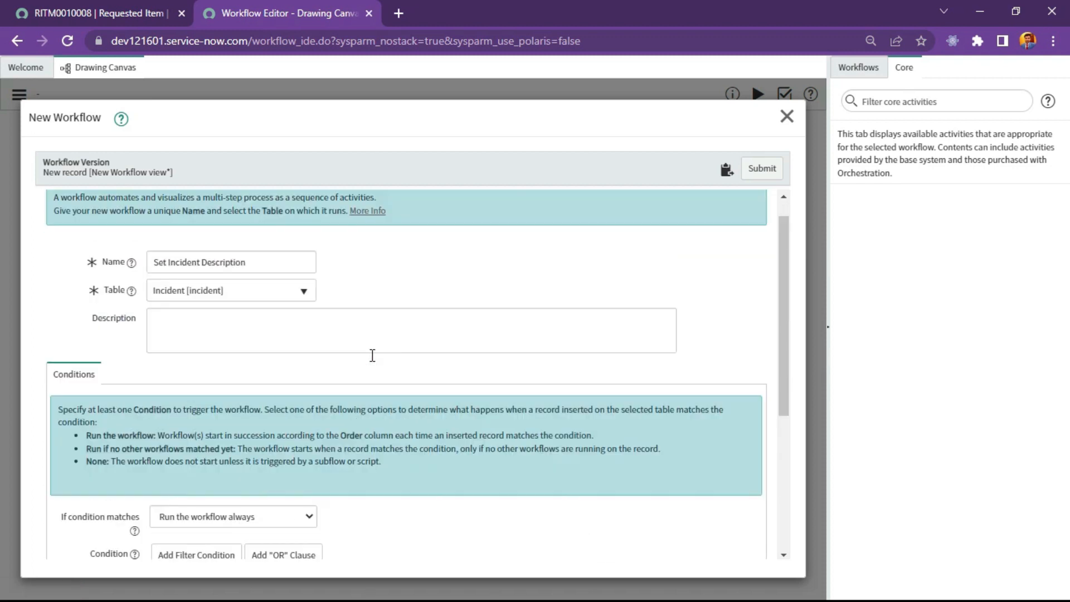
scroll(481, 318, "down", 1)
scroll(482, 318, "down", 4)
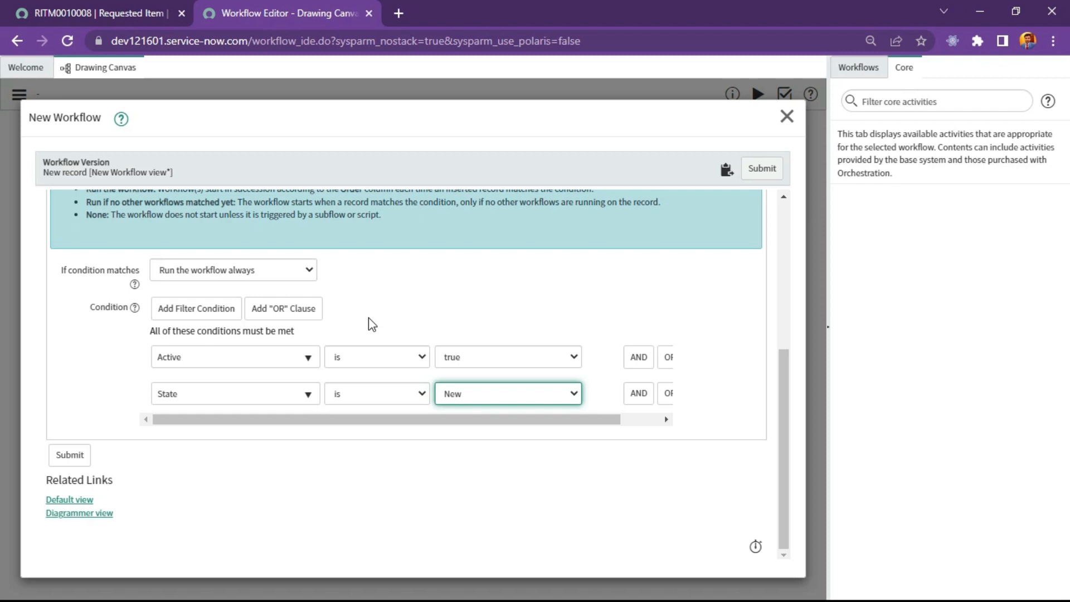
scroll(359, 438, "up", 5)
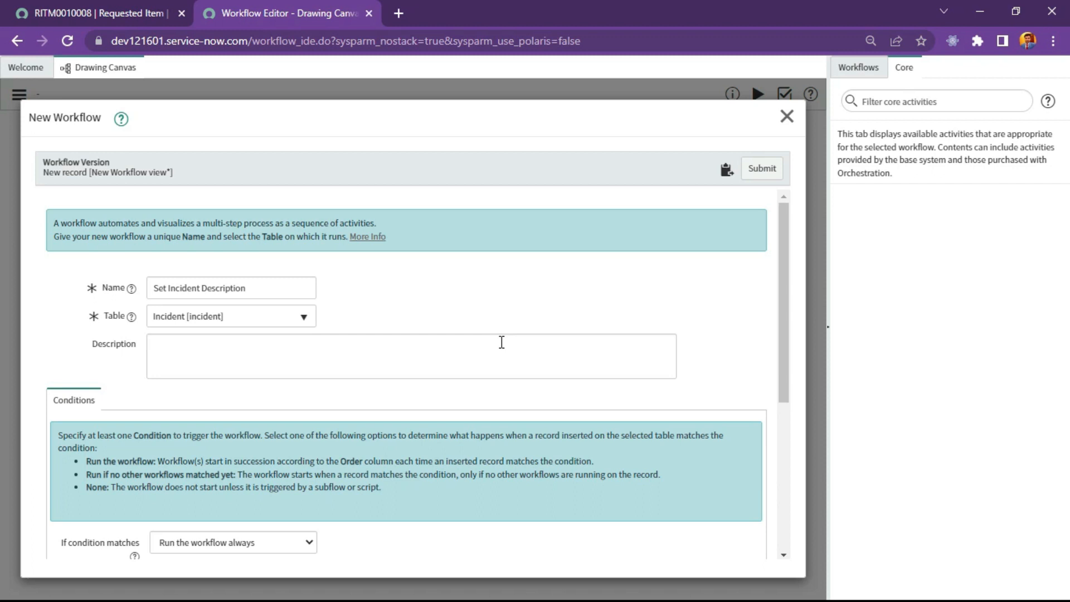
scroll(502, 342, "down", 5)
scroll(472, 387, "up", 5)
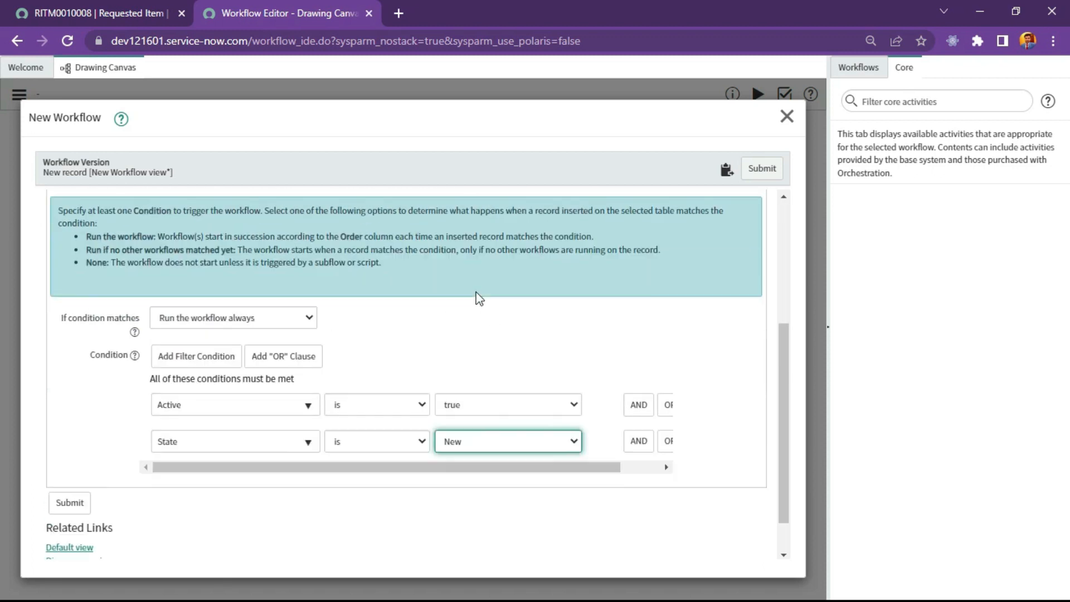
- Submit the new workflow and delete the default connection between Begin and End on its canvas
left_click(766, 168)
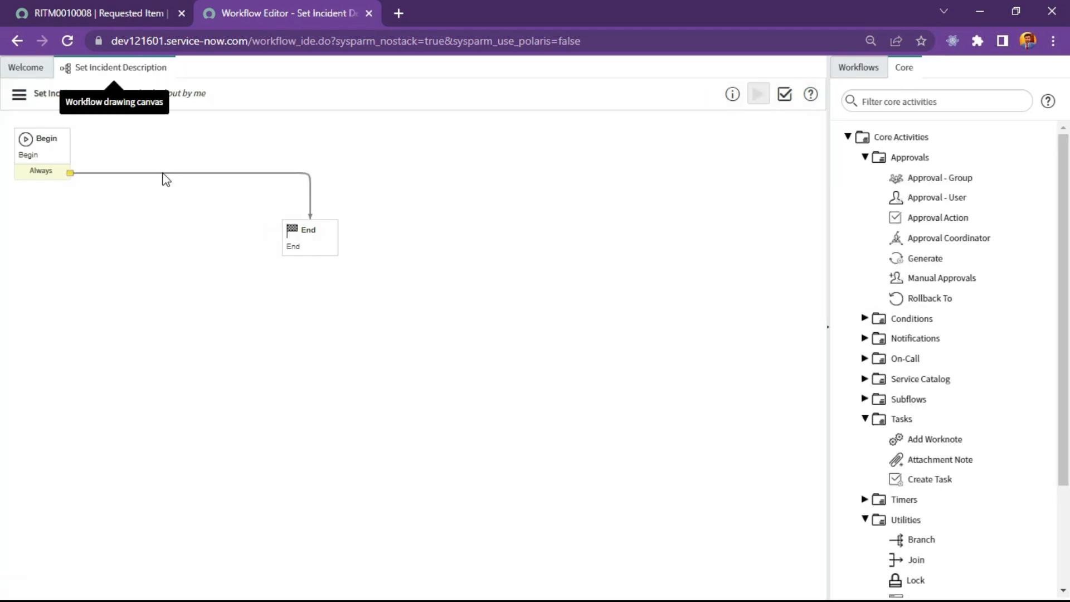
key("Delete")
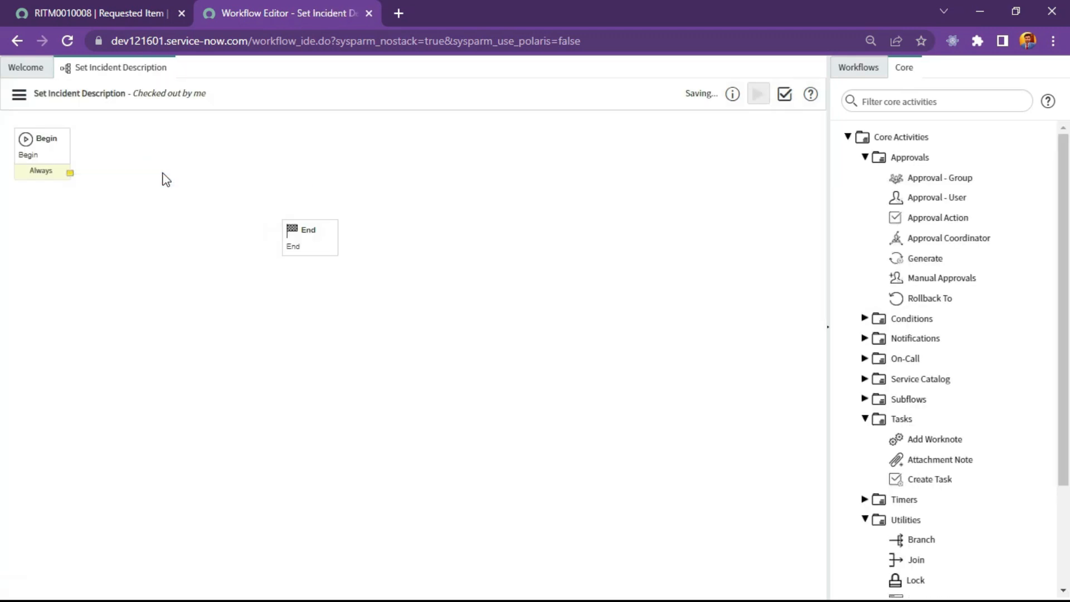
- Add a Set Values activity between Begin and End and name it Set Description as My Incident
left_click(864, 157)
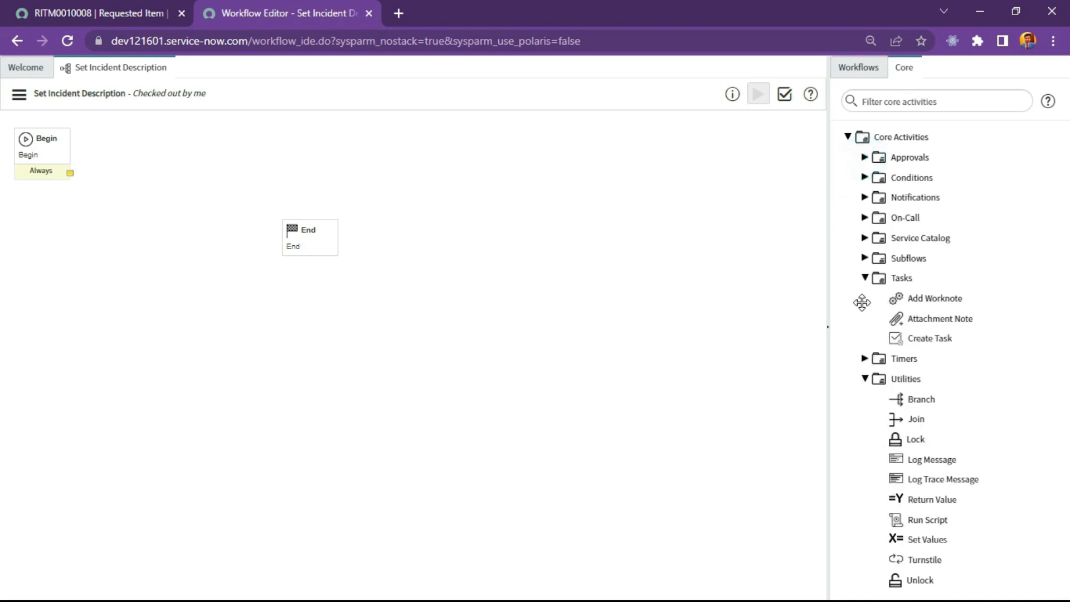
left_click(865, 278)
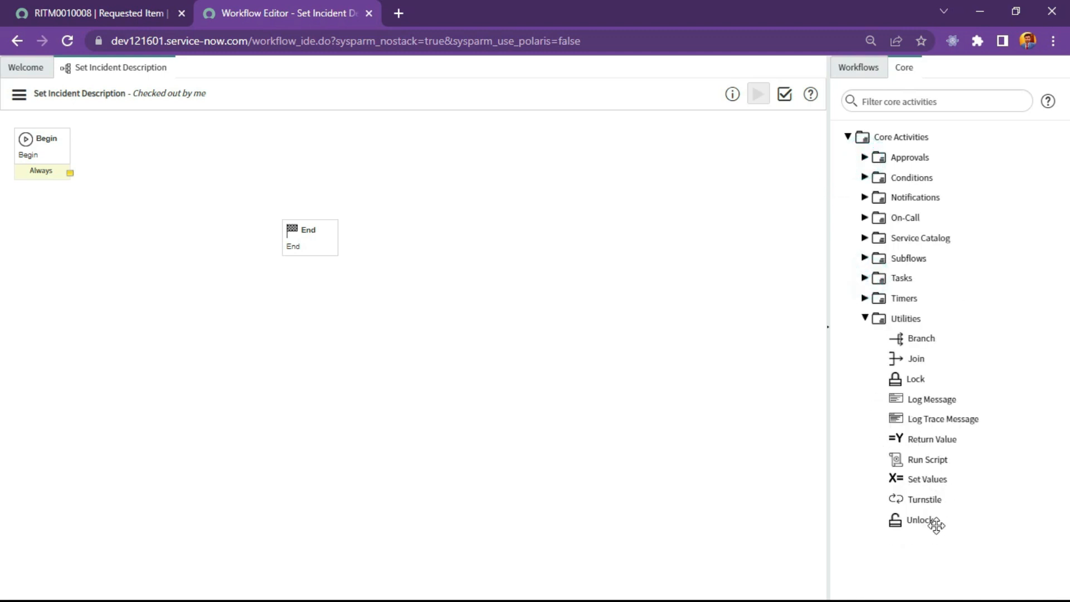
left_click_drag(940, 480, 193, 161)
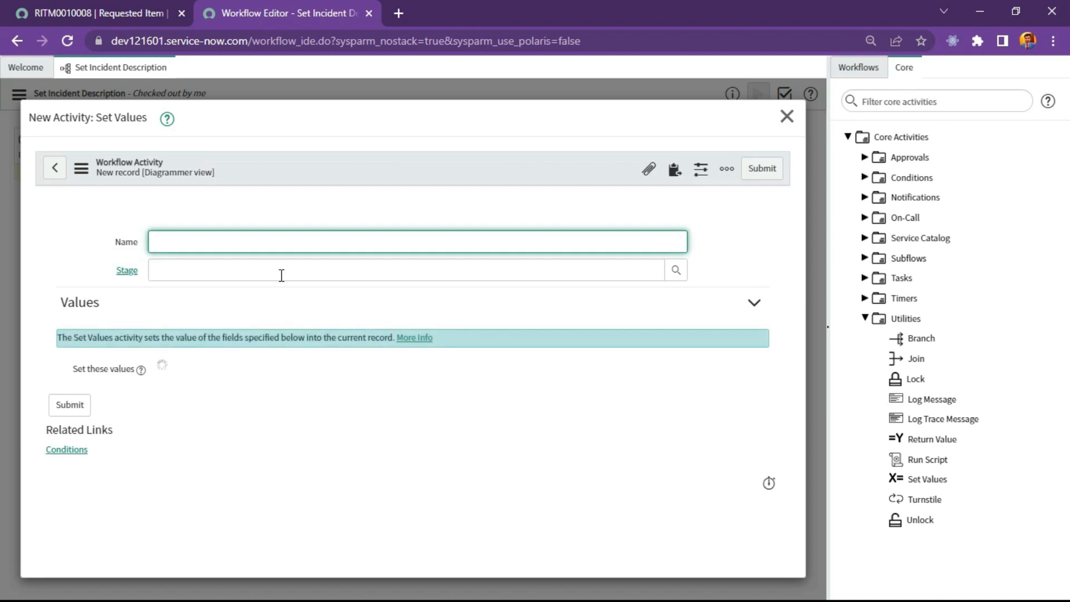
type("Set Description as My Incident")
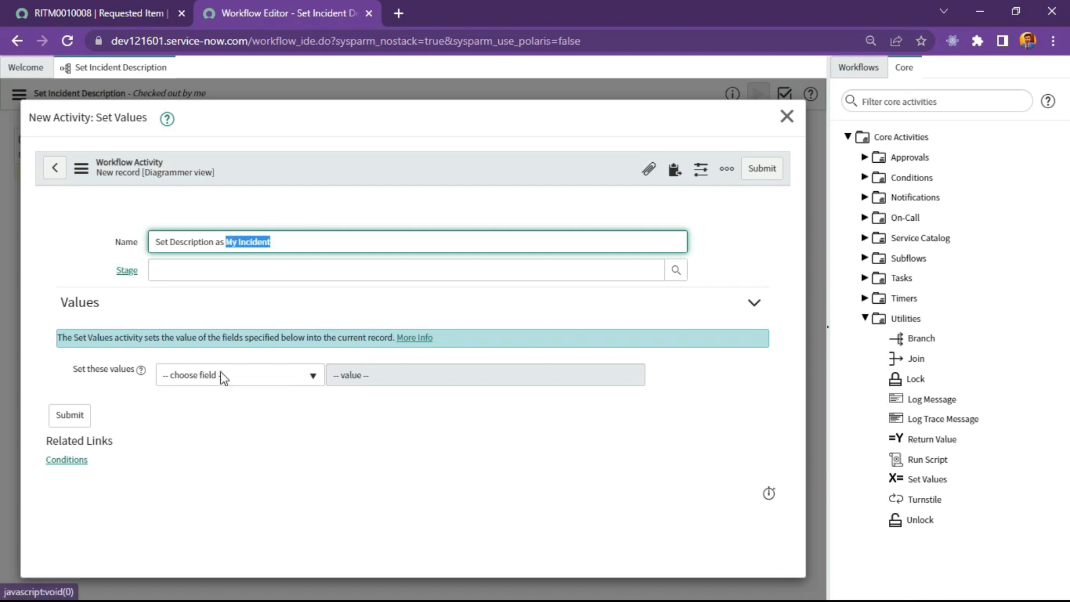
- Make the Set Values activity set the Description field to My Incident, and submit the activity
left_click(222, 375)
type("description")
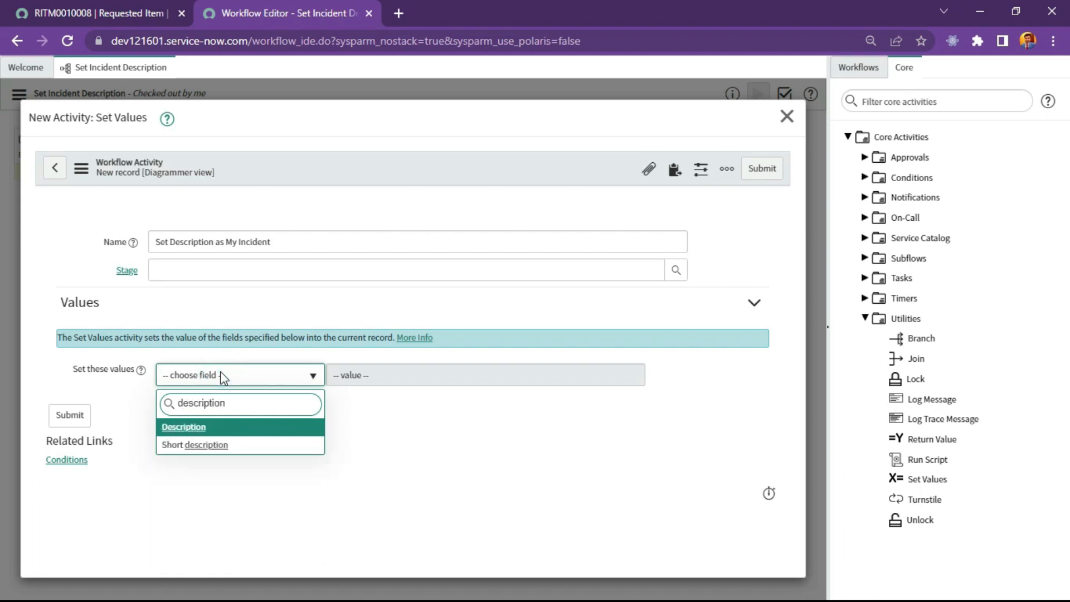
key("Return")
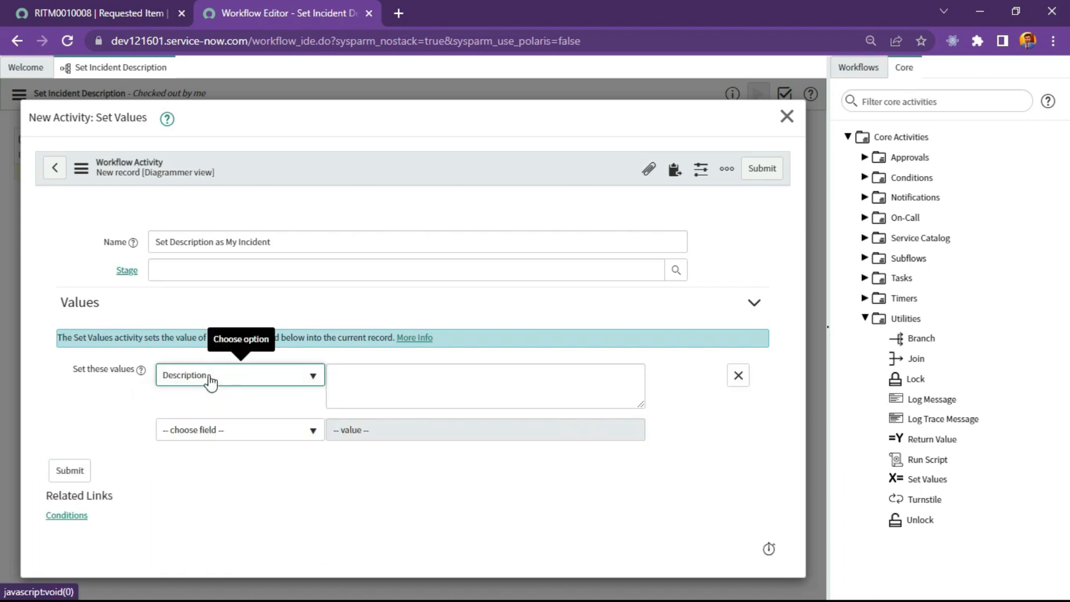
left_click(421, 379)
right_click(421, 383)
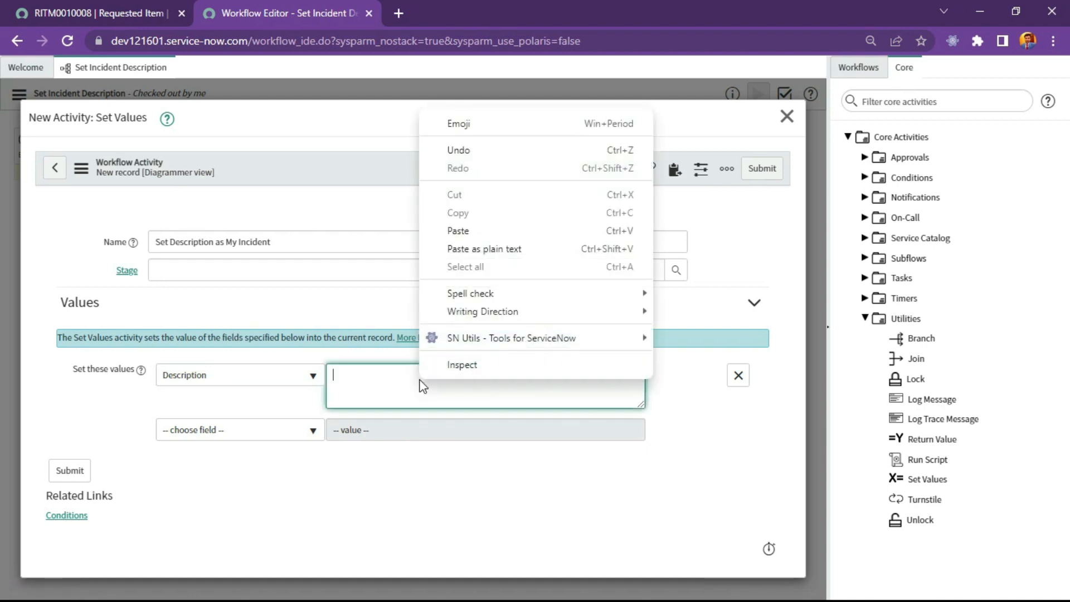
key("Escape")
left_click(351, 386)
type("My Incident")
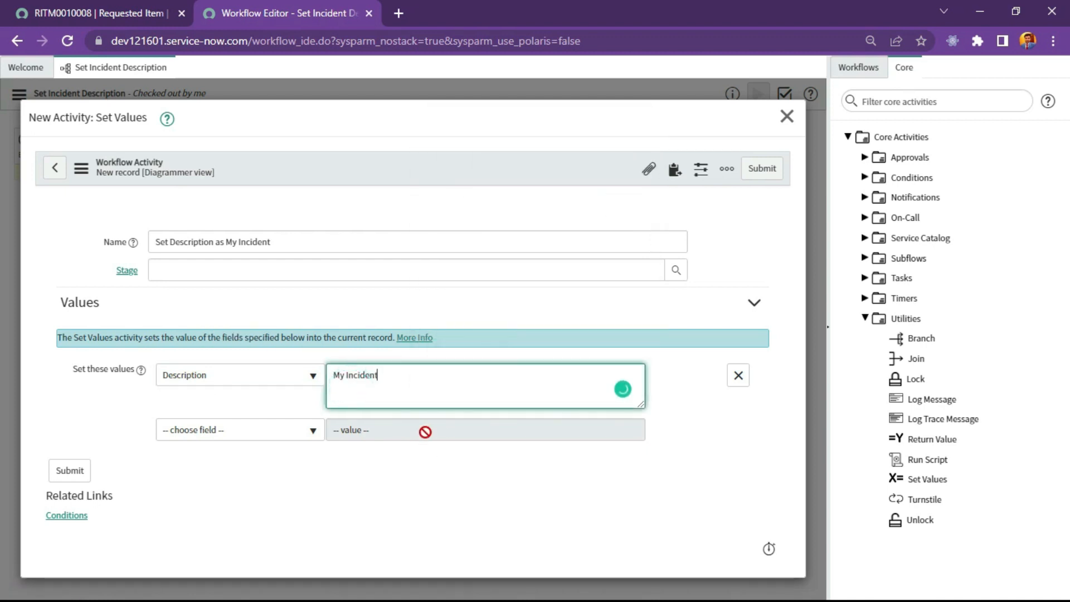
left_click(433, 471)
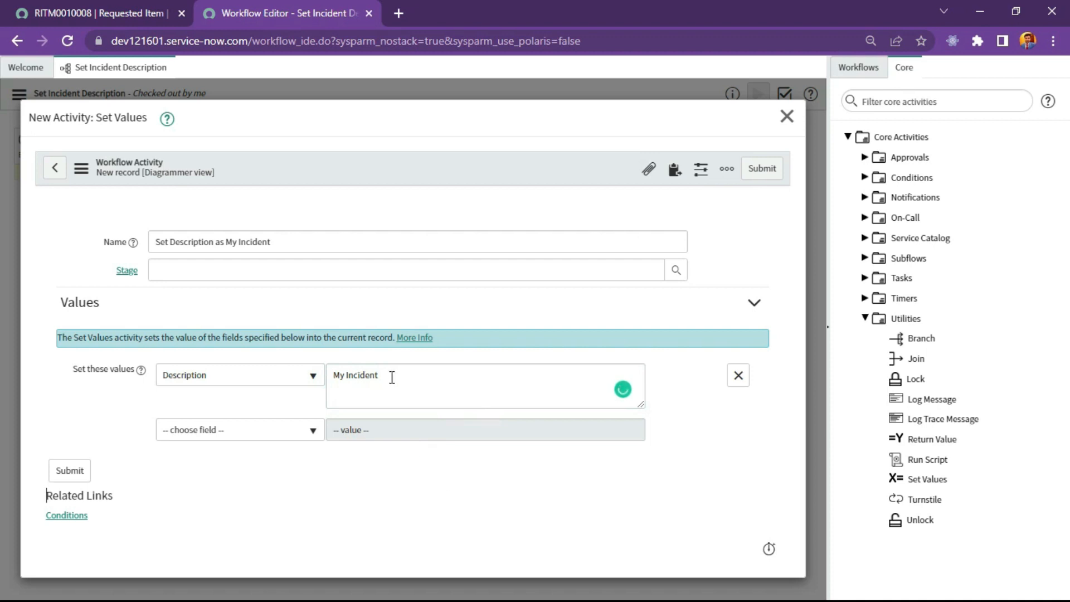
left_click_drag(391, 377, 310, 383)
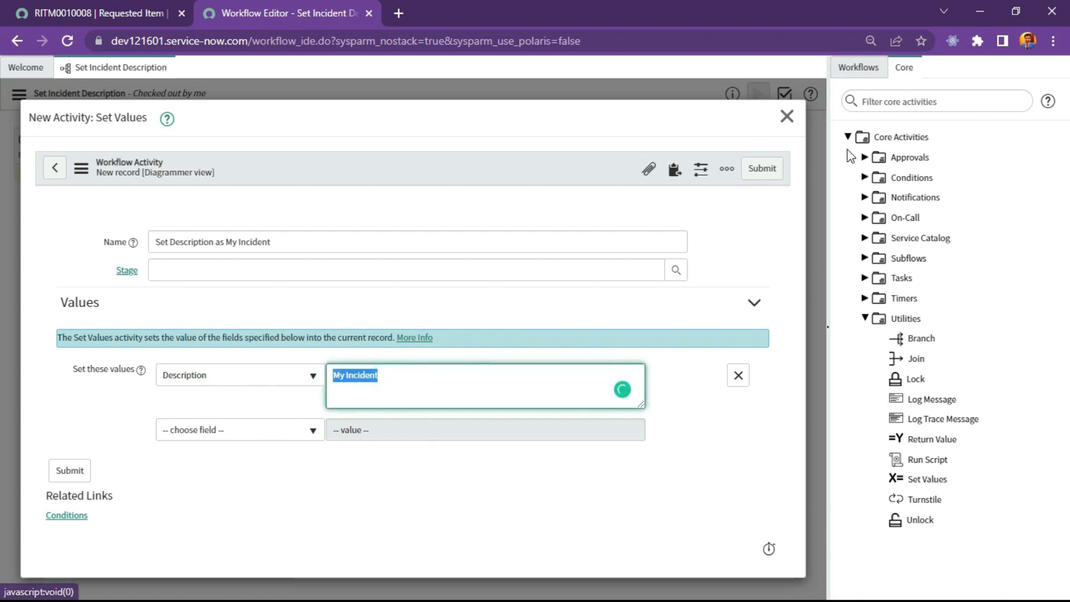
left_click(761, 169)
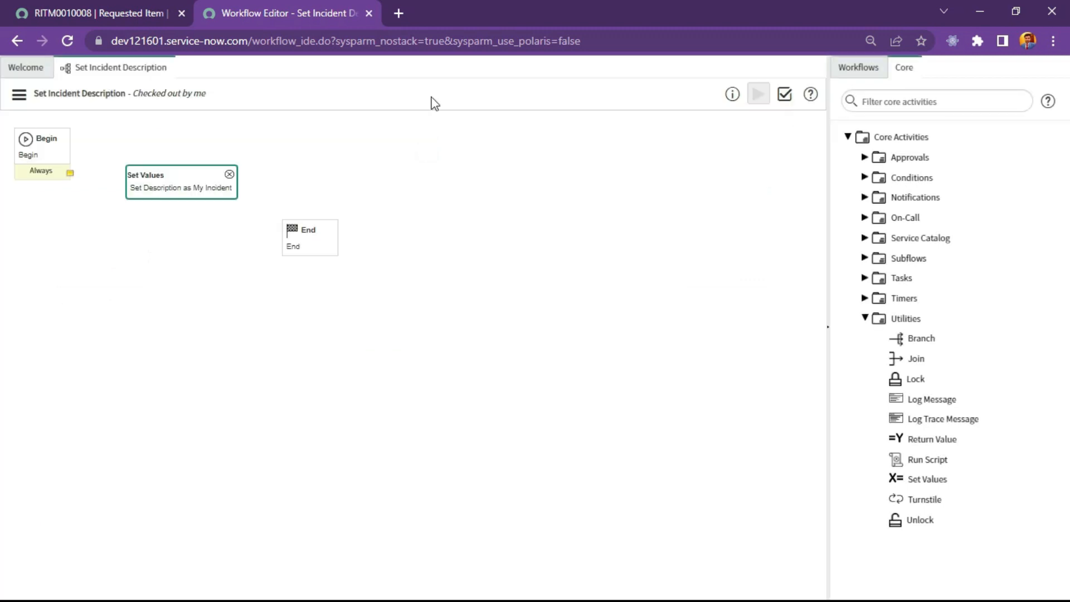
- Connect Begin's Always output to the Set Values activity and the activity's Always output to End
left_click_drag(70, 173, 151, 182)
left_click_drag(238, 208, 301, 237)
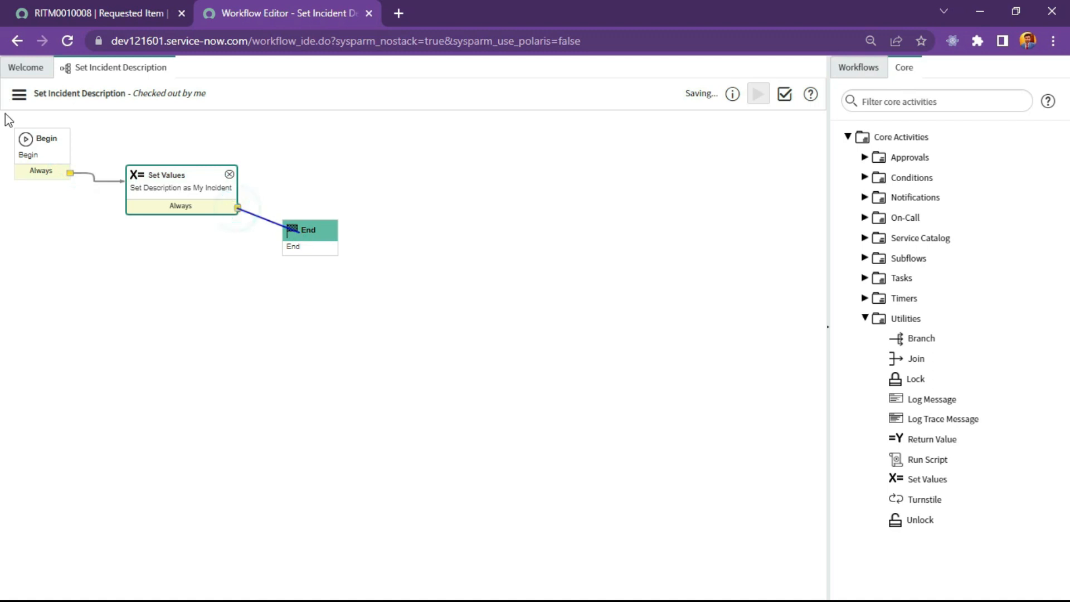
- Publish the Set Incident Description workflow
left_click(20, 95)
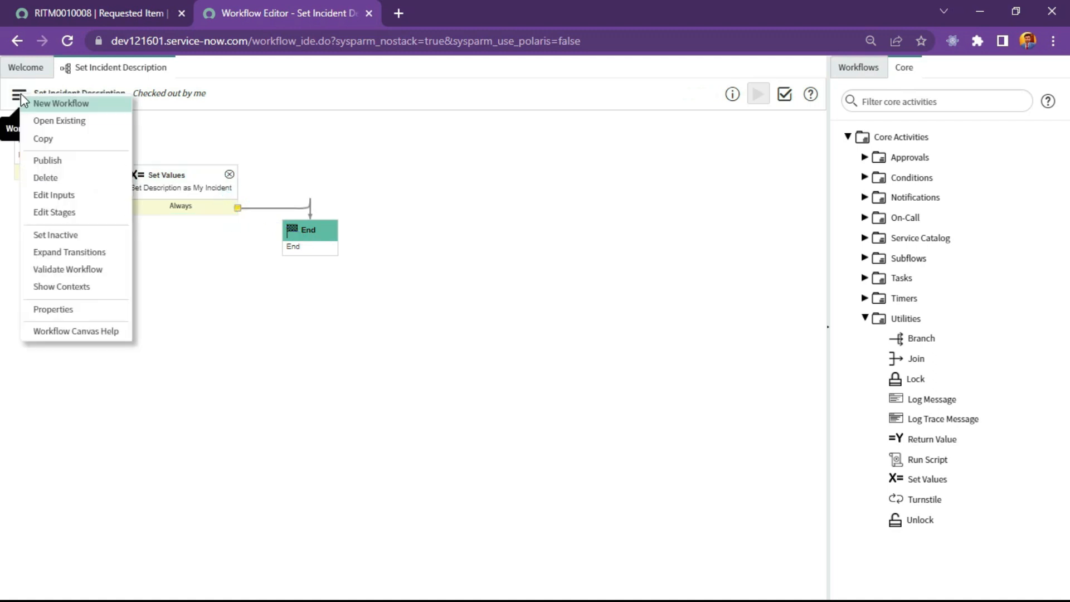
left_click(49, 160)
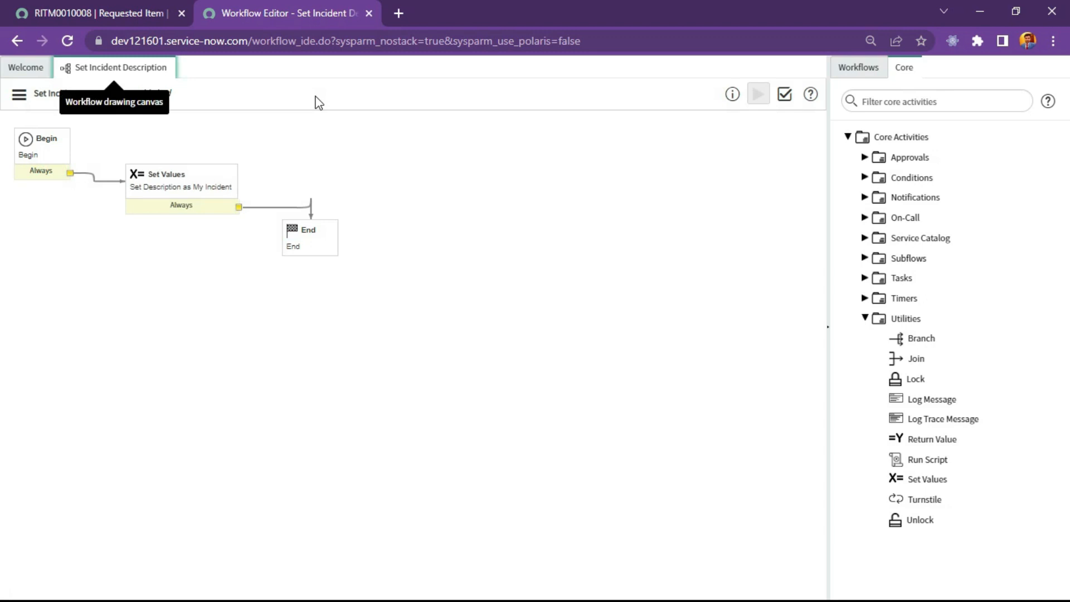
- Return to the Requested Item browser page, find the Incident module in the navigator, and open a new incident form
left_click(102, 7)
left_click(113, 112)
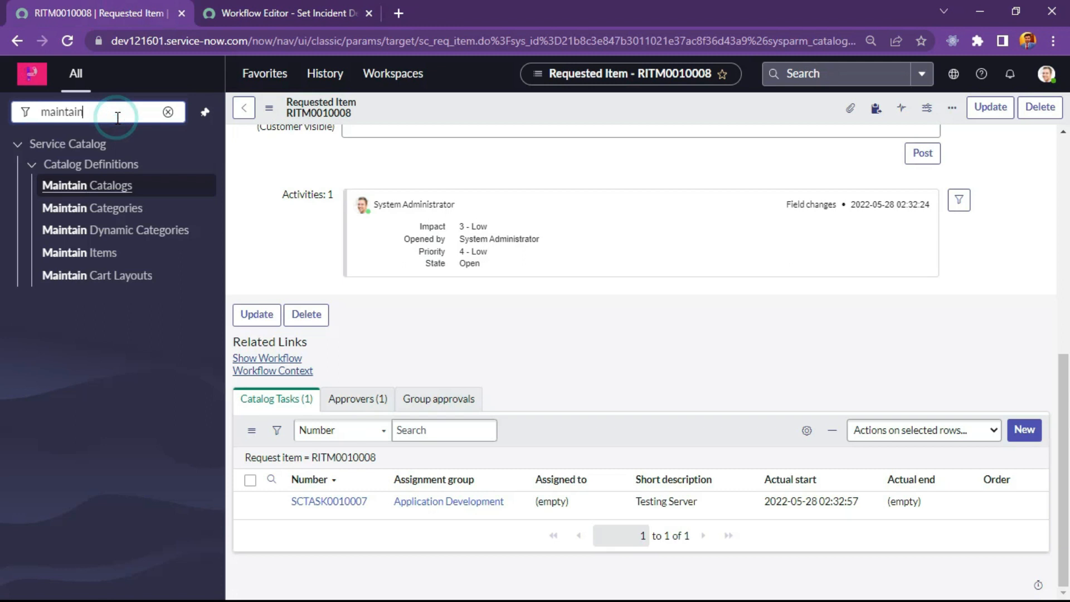
key("ctrl+a")
type("inciden")
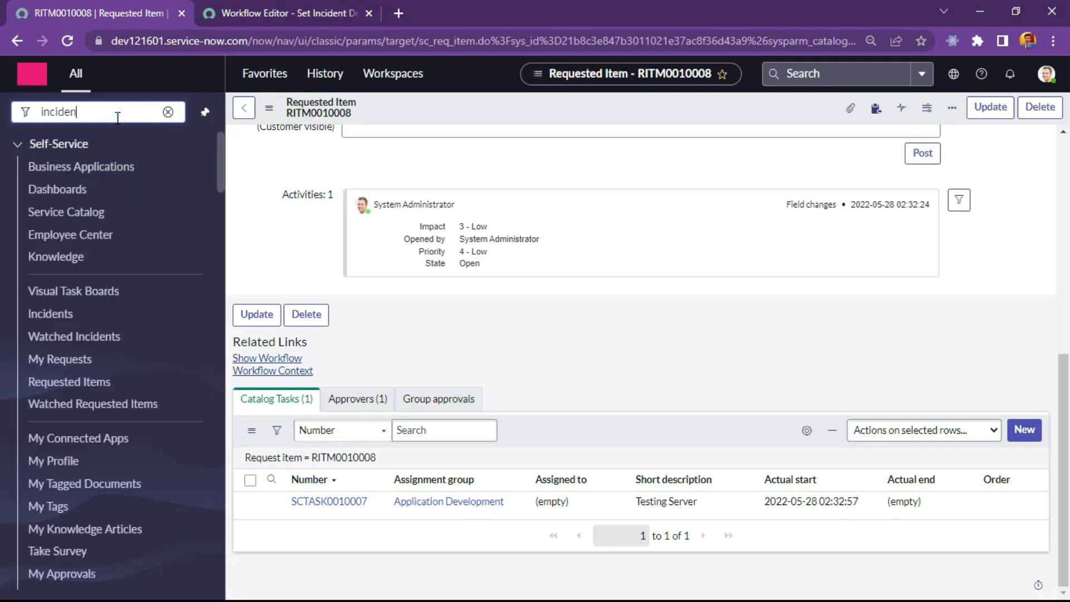
type("t")
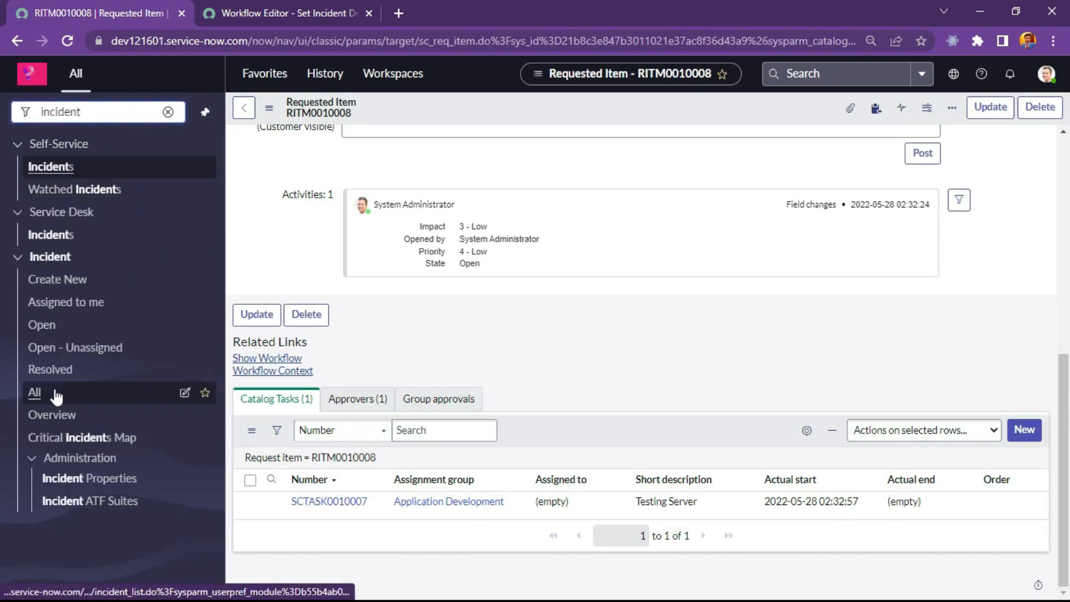
left_click(58, 280)
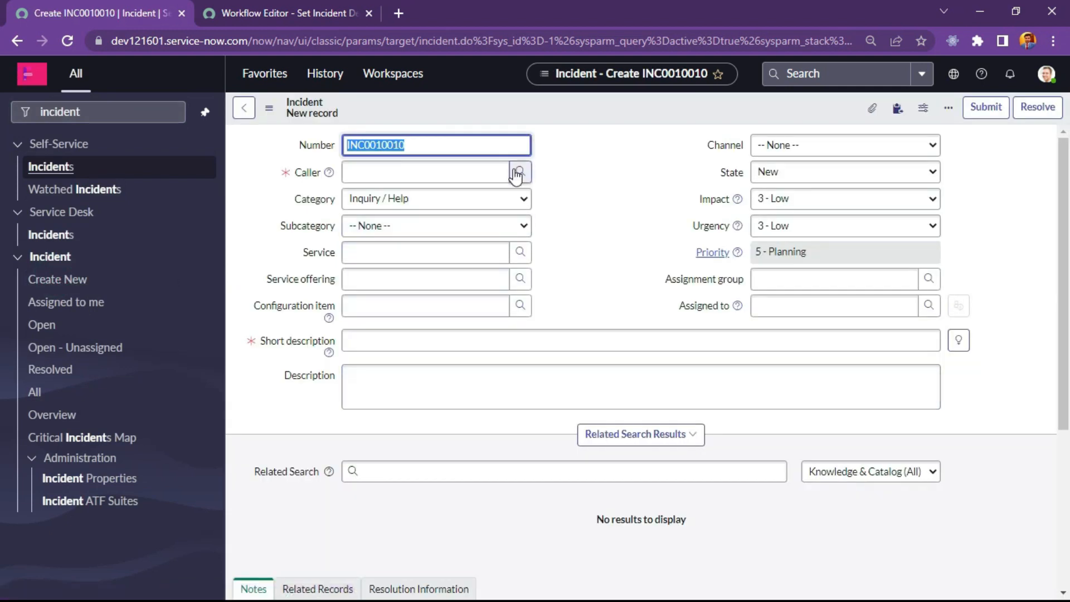
- Choose the first listed user as the incident's caller, set the short description to Testing, and save the record
left_click(516, 175)
left_click(75, 348)
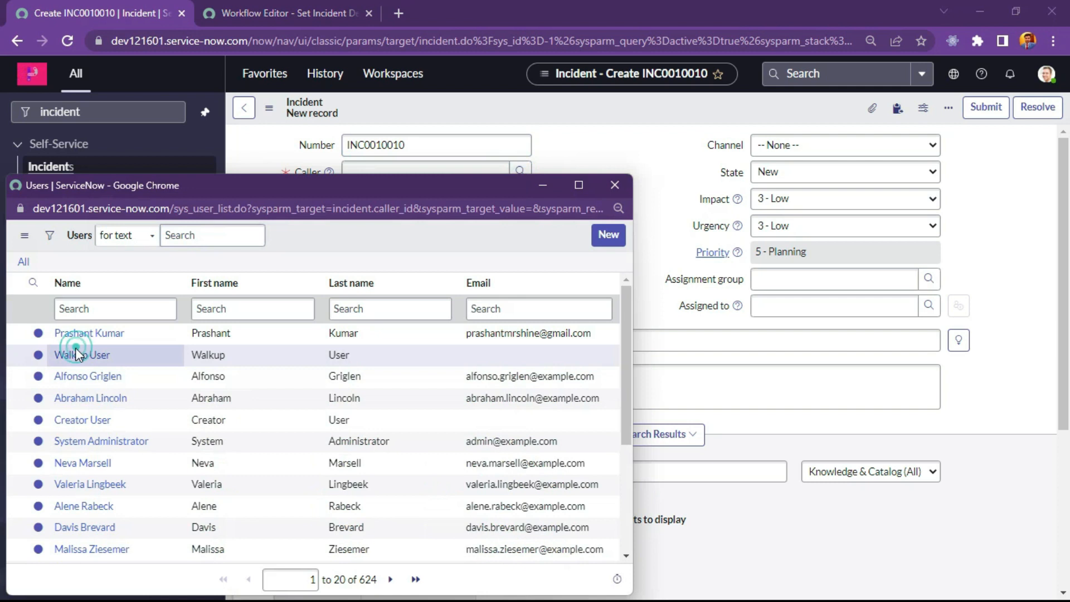
left_click(91, 333)
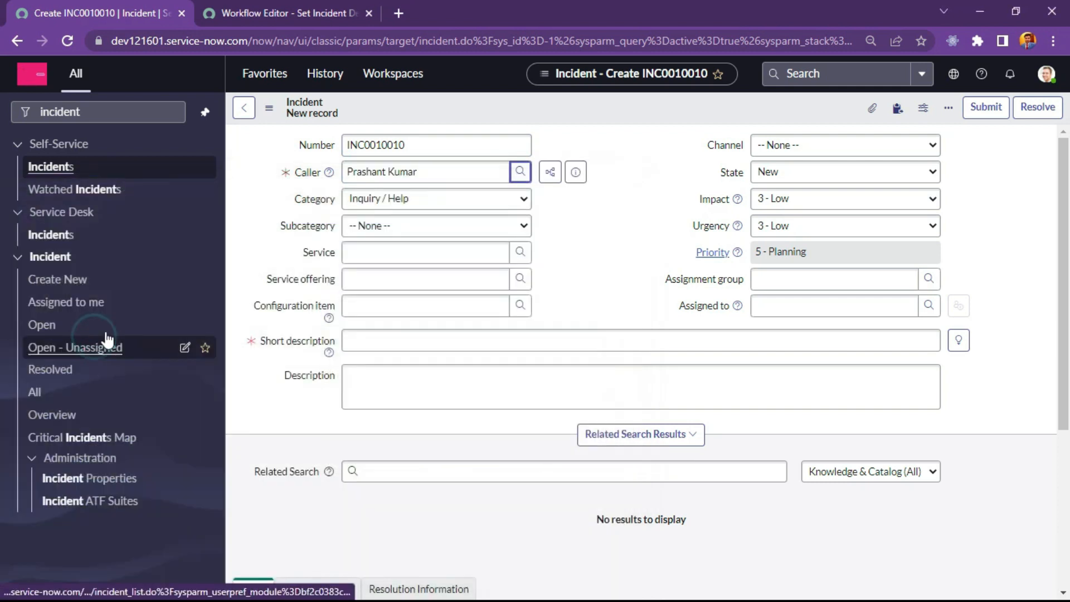
left_click(368, 341)
type("Testing")
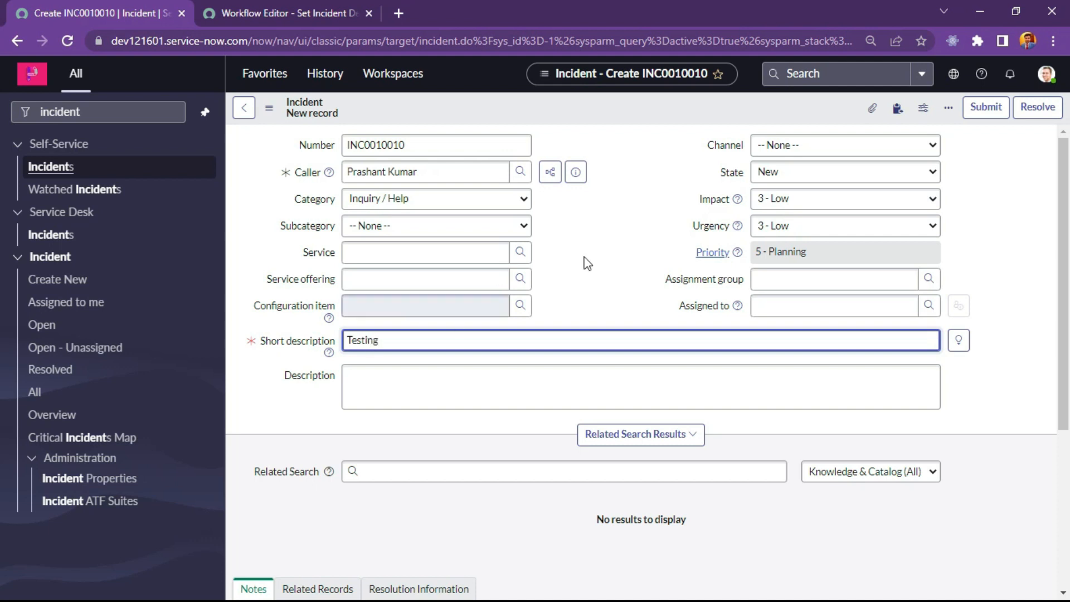
right_click(586, 112)
left_click(612, 118)
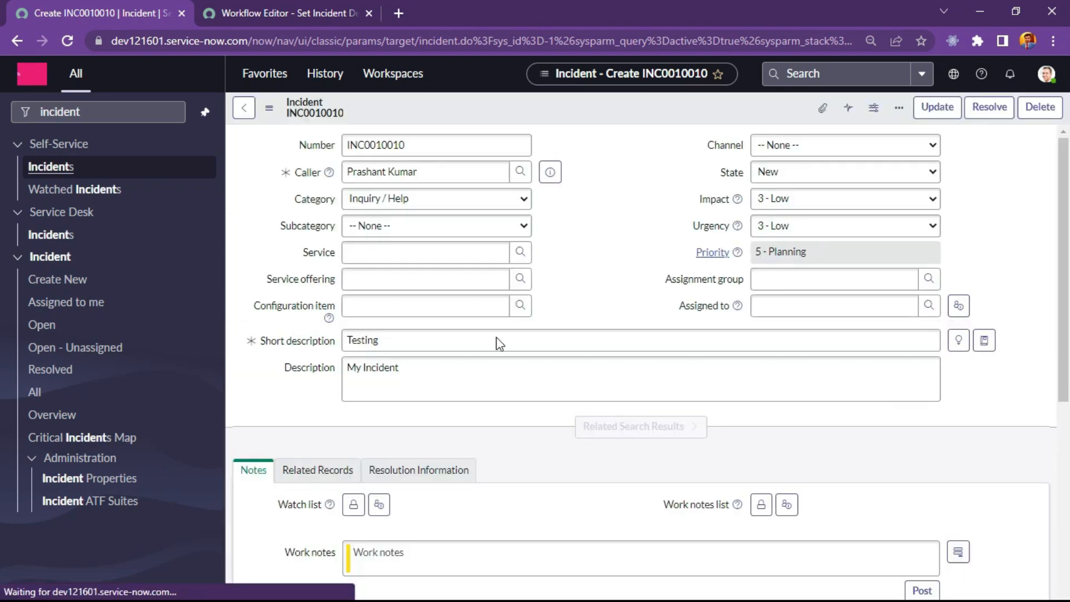
- Examine the saved incident's Description value and compare it with the published workflow on its canvas
triple_click(426, 378)
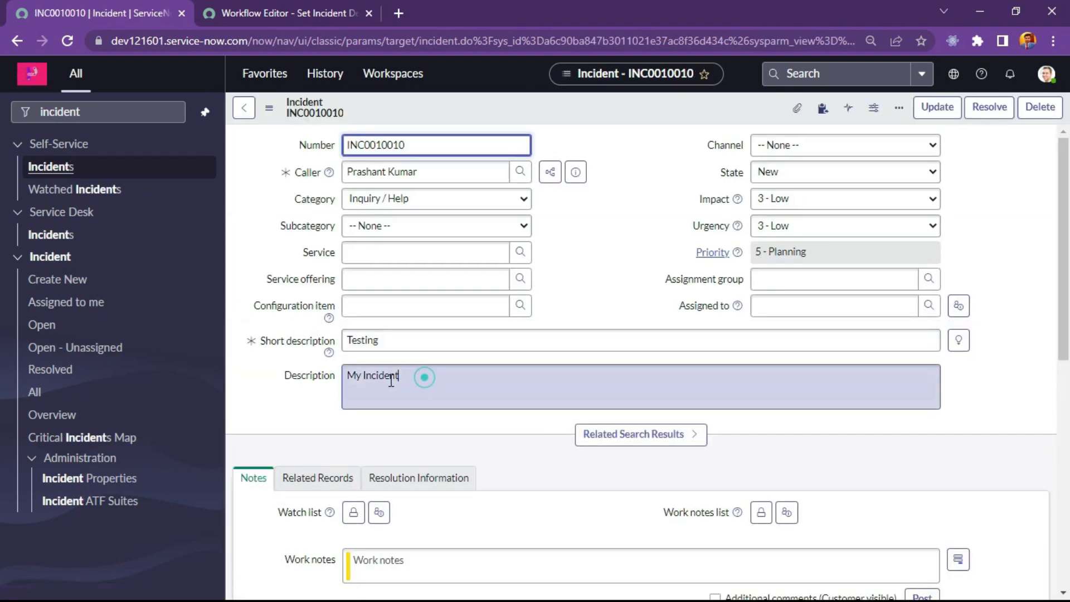
left_click(286, 395)
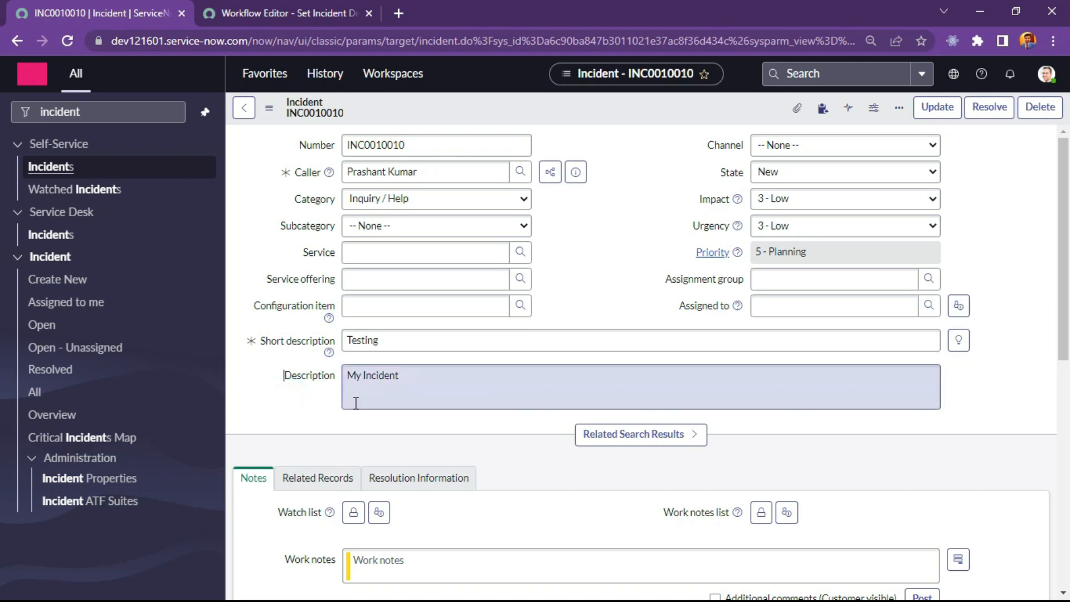
scroll(323, 421, "down", 7)
scroll(334, 425, "up", 7)
triple_click(414, 376)
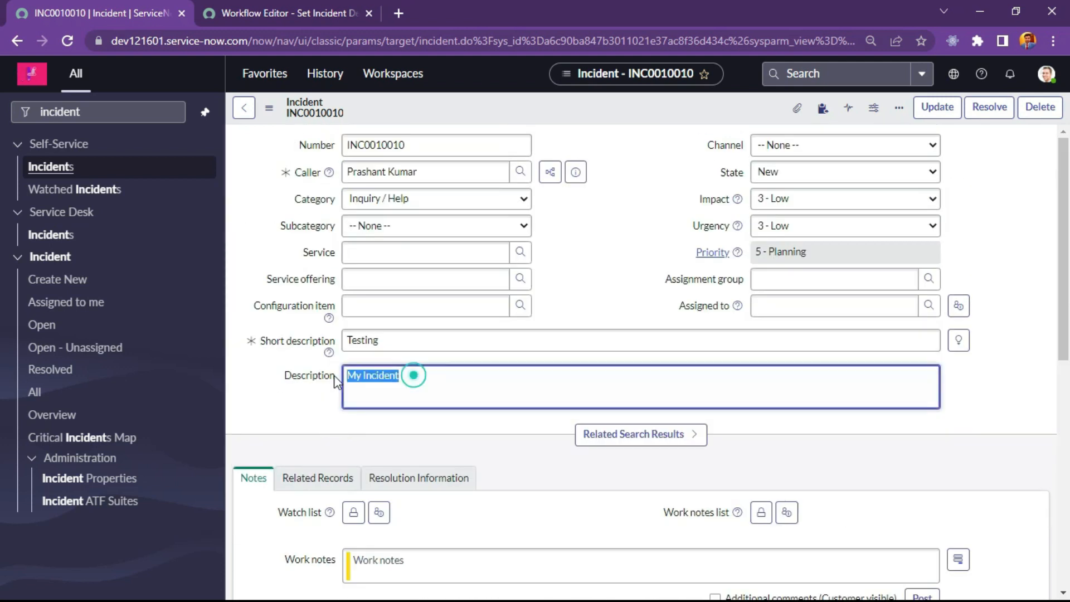
left_click(604, 255)
left_click(457, 384)
triple_click(457, 384)
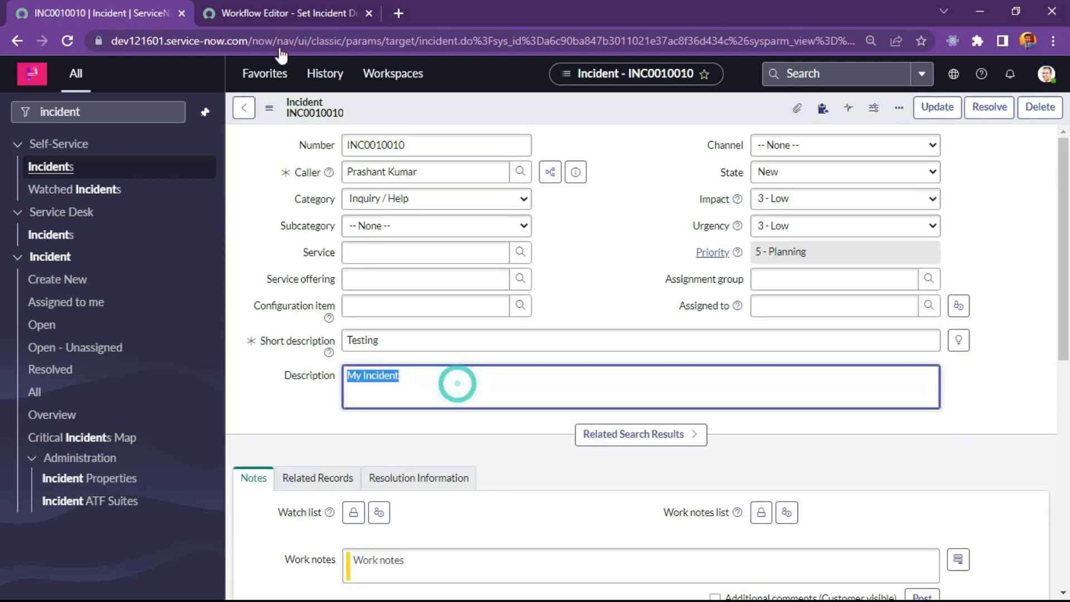
left_click(278, 13)
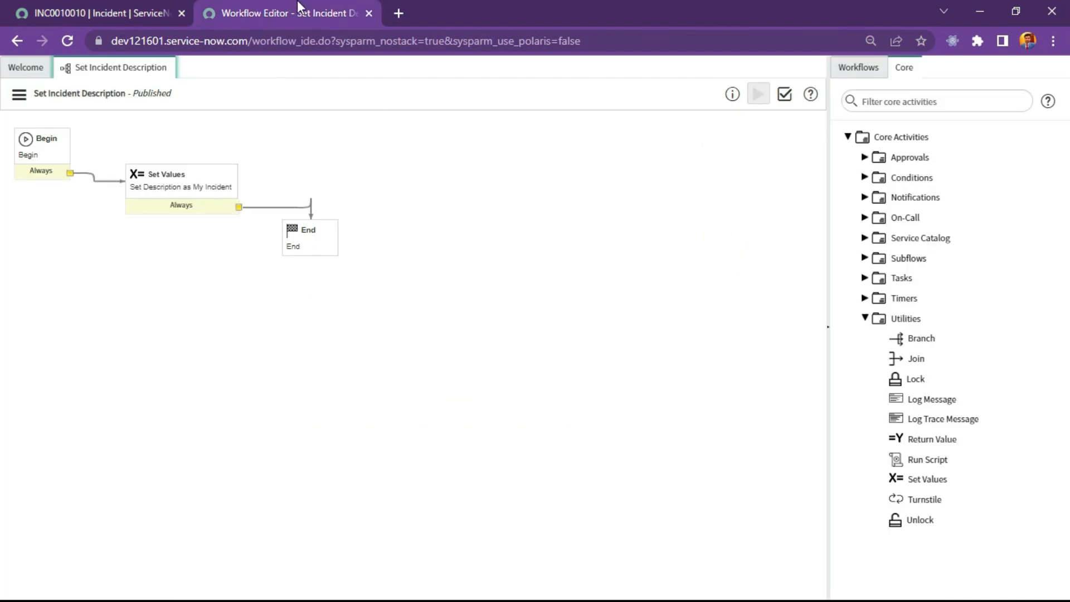
left_click(89, 13)
scroll(473, 436, "down", 4)
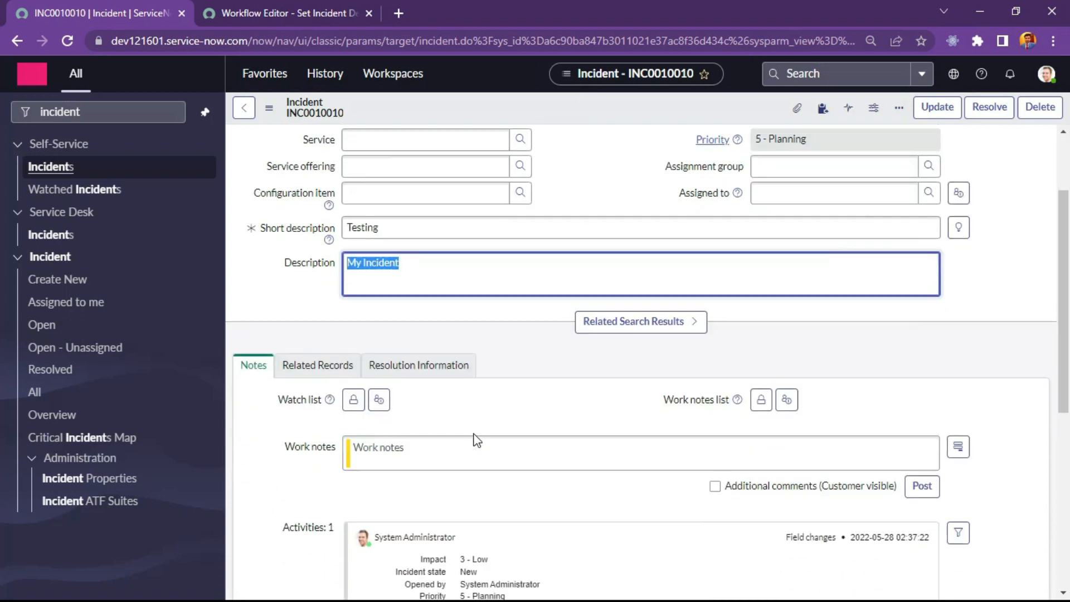
scroll(446, 468, "up", 4)
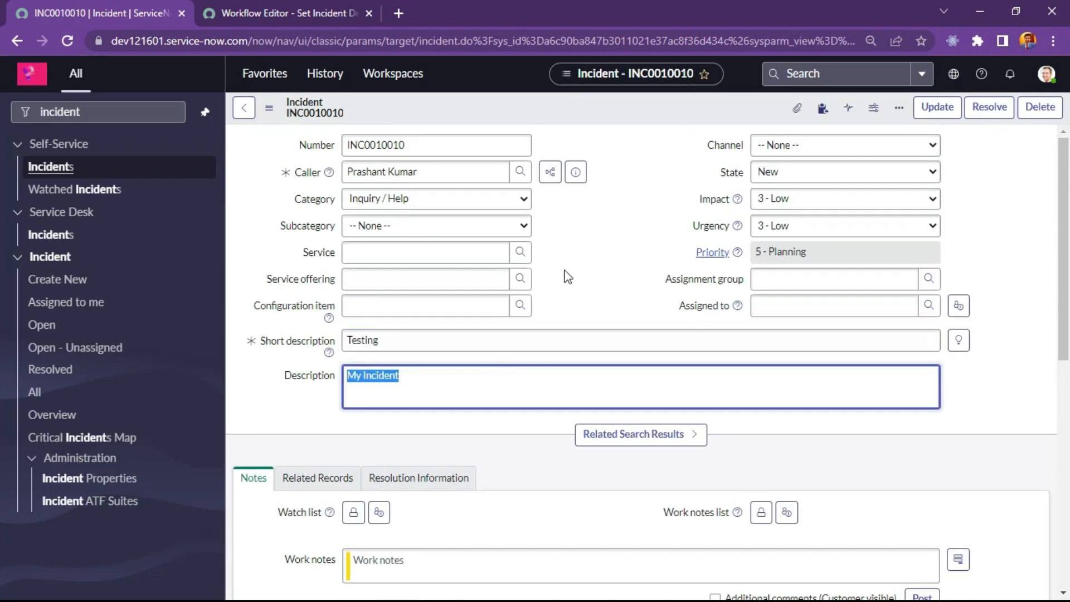